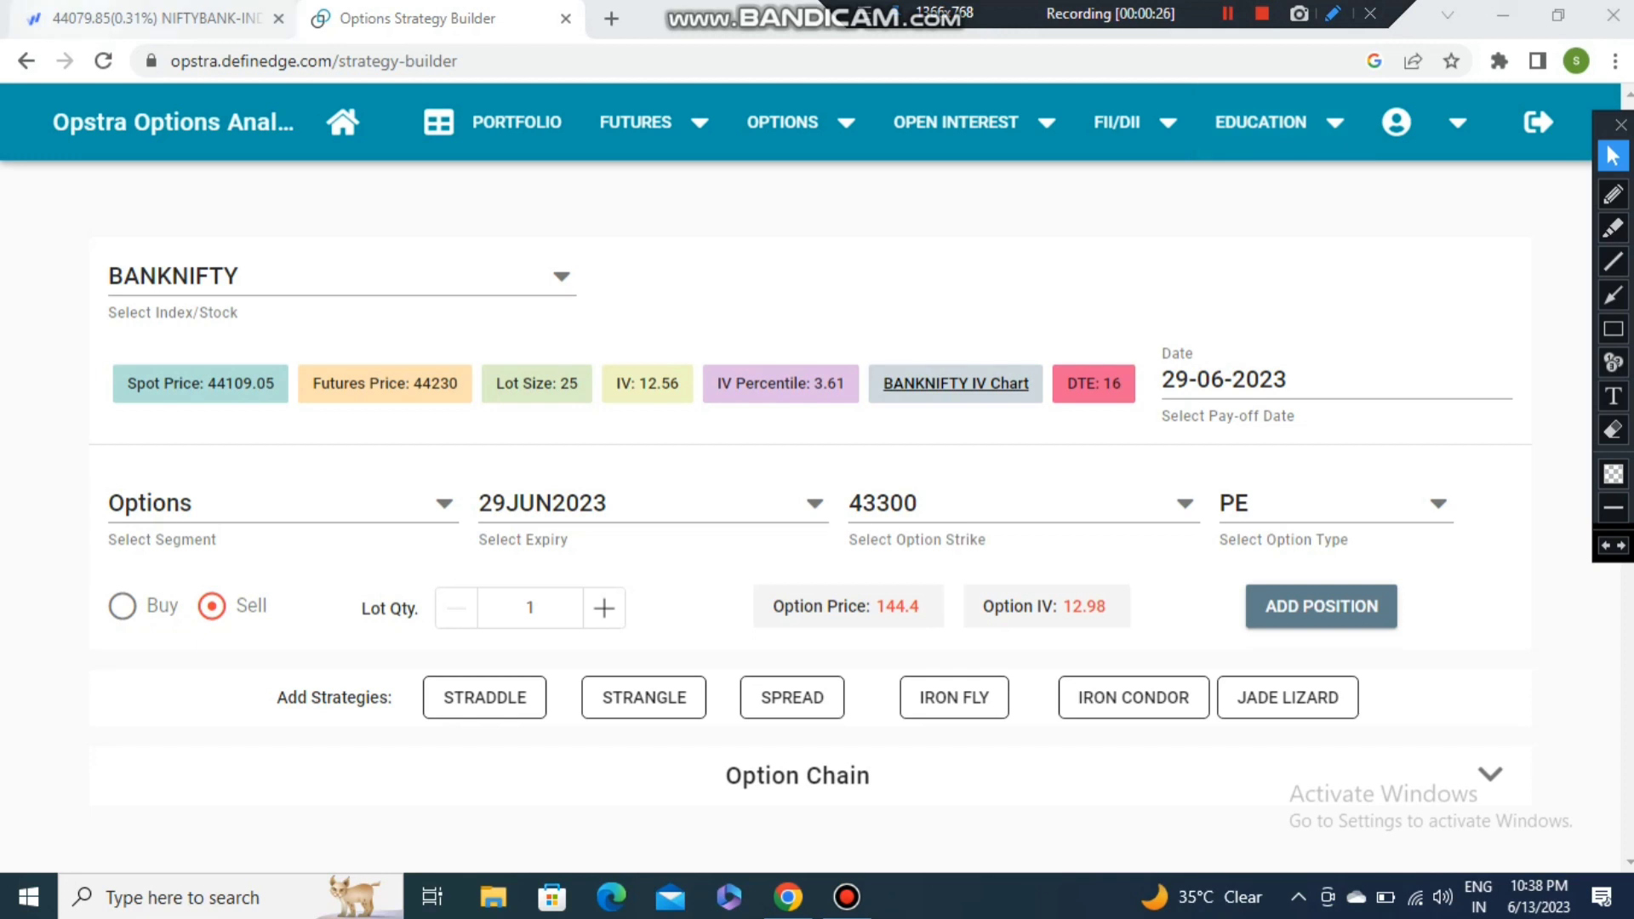
# Step: On the NIFTYBANK-INDEX monthly chart, delete the existing price notes and pen-mark the high and low of the May 2023 candle
pyautogui.click(154, 18)
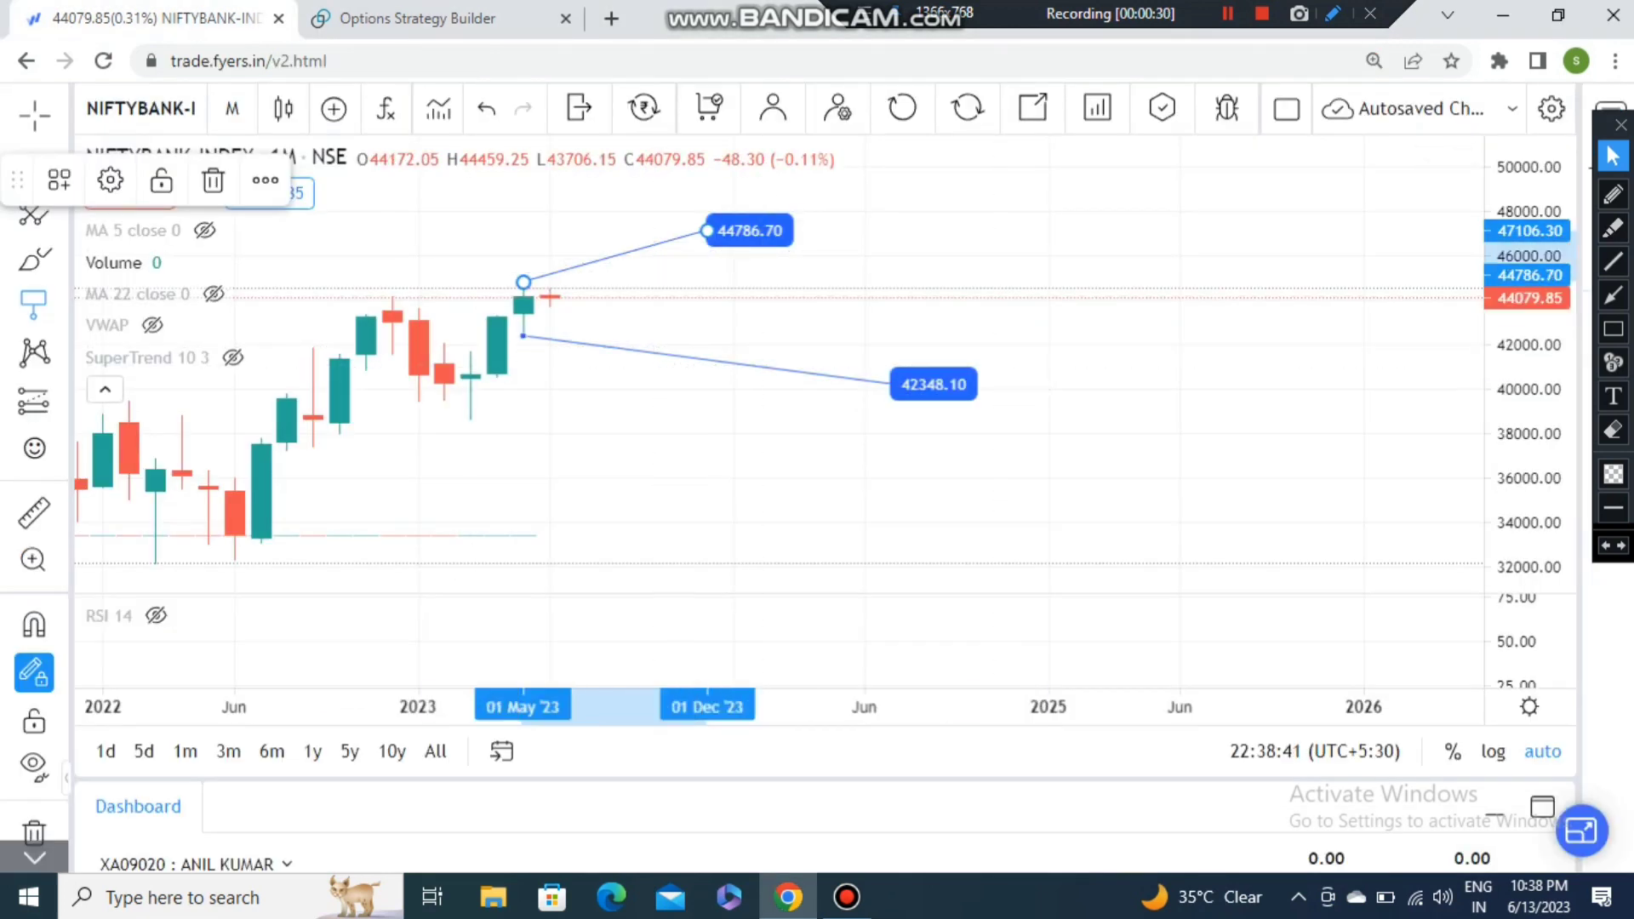
pyautogui.press('Delete')
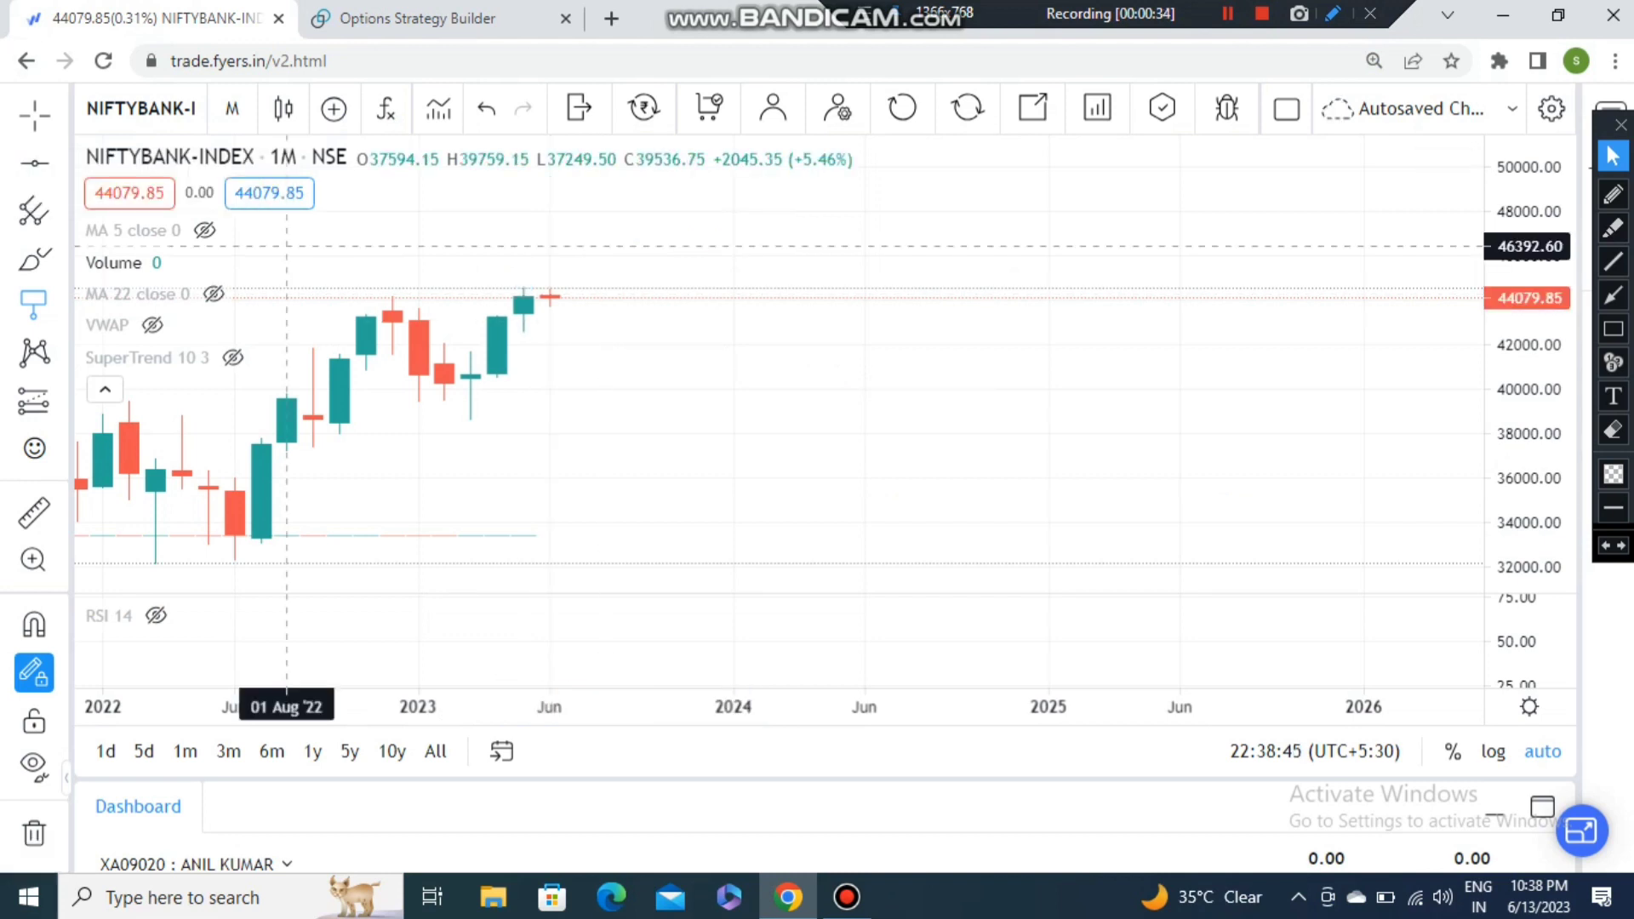
pyautogui.click(1613, 194)
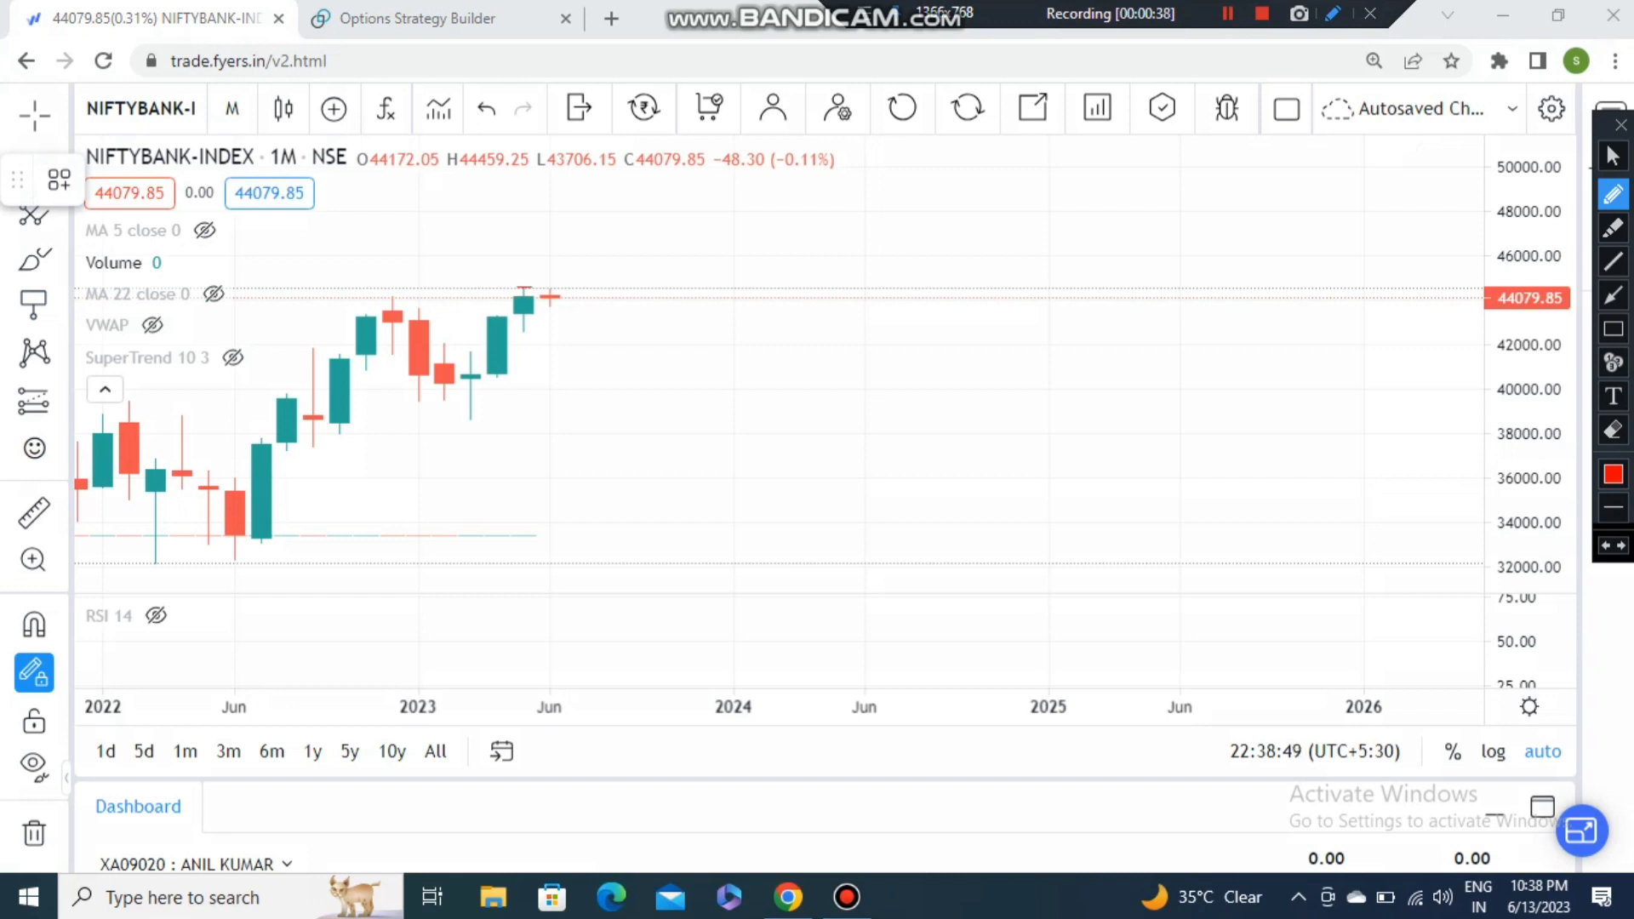
pyautogui.moveTo(517, 329)
pyautogui.mouseDown()
pyautogui.moveTo(541, 333)
pyautogui.moveTo(538, 289)
pyautogui.mouseUp()
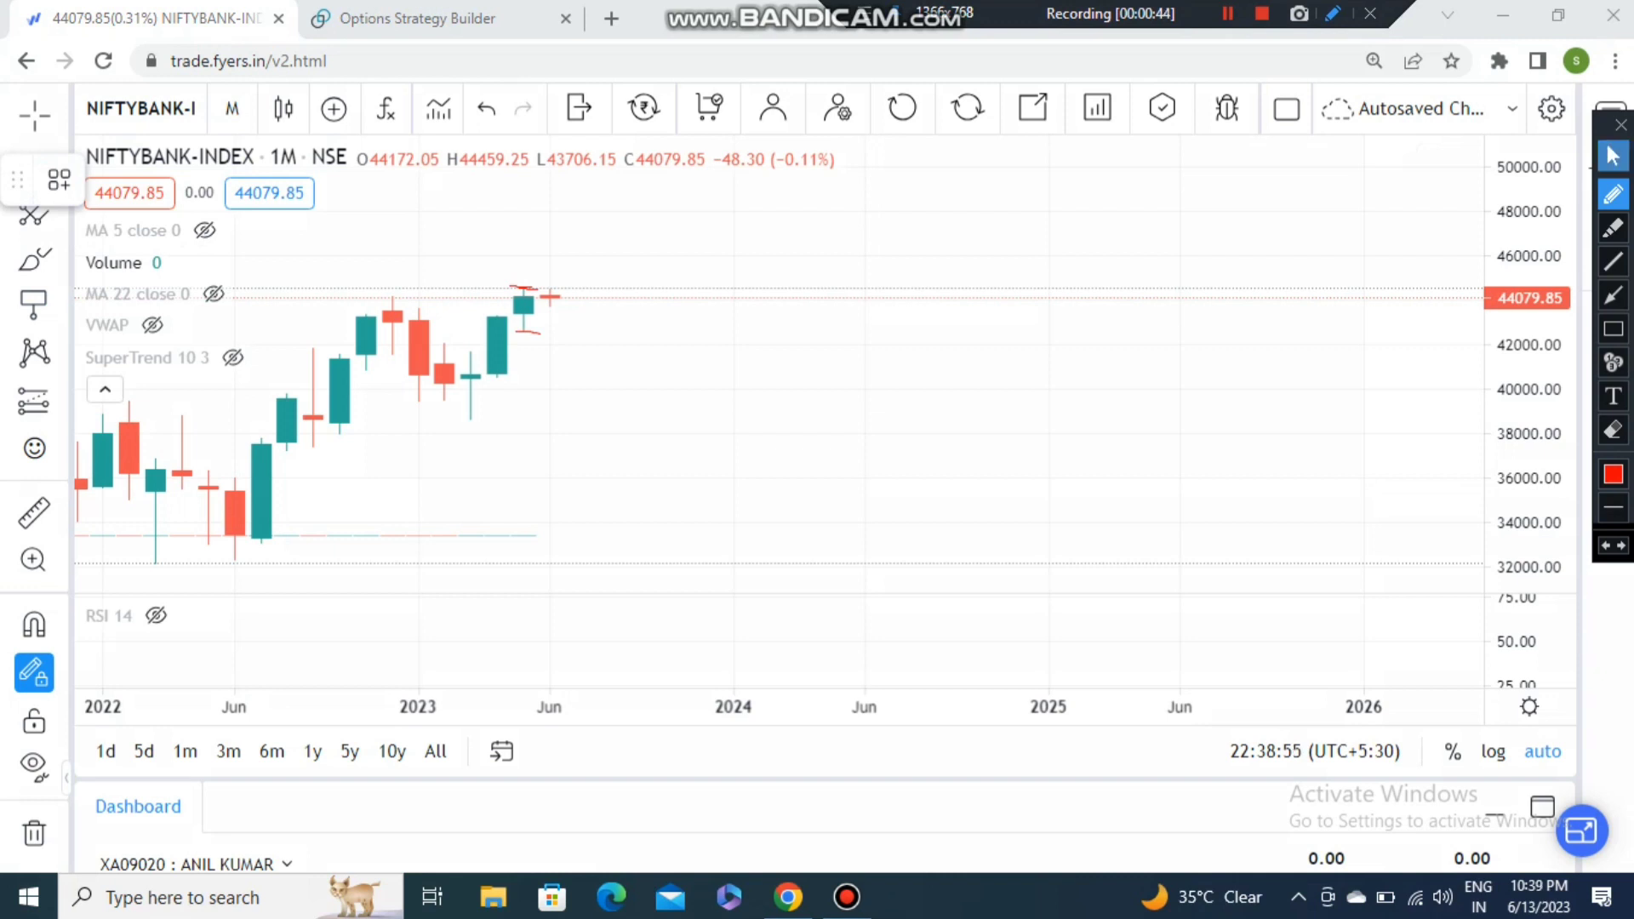
pyautogui.click(1613, 156)
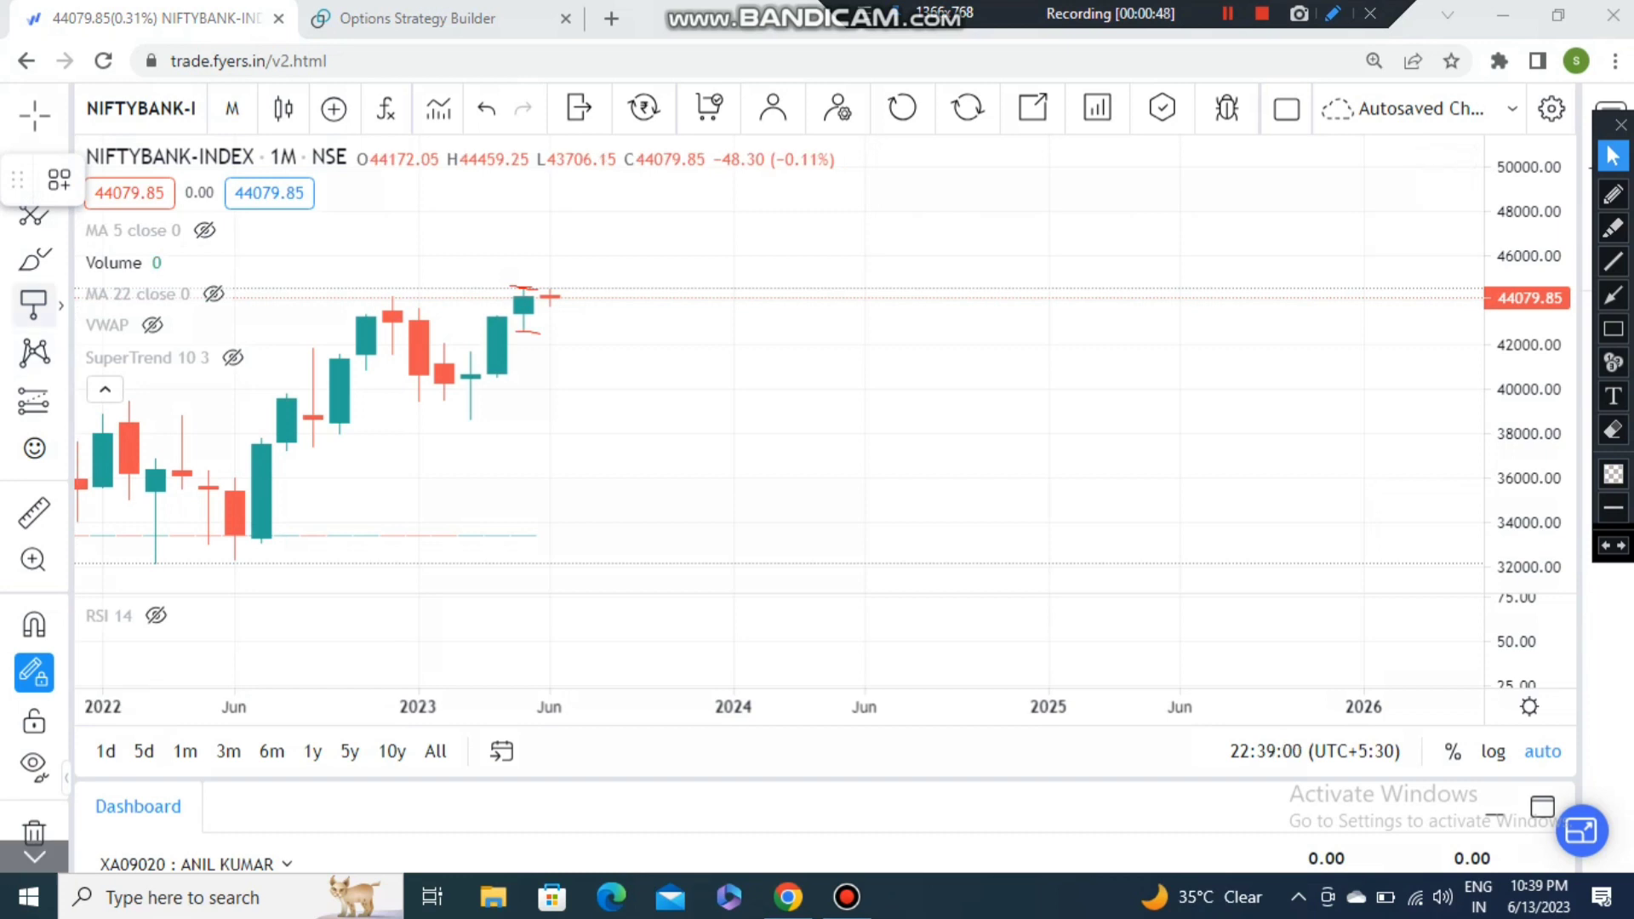
# Step: Place price notes at the May 2023 candle's high, about 44727, and low, about 42705
pyautogui.click(34, 304)
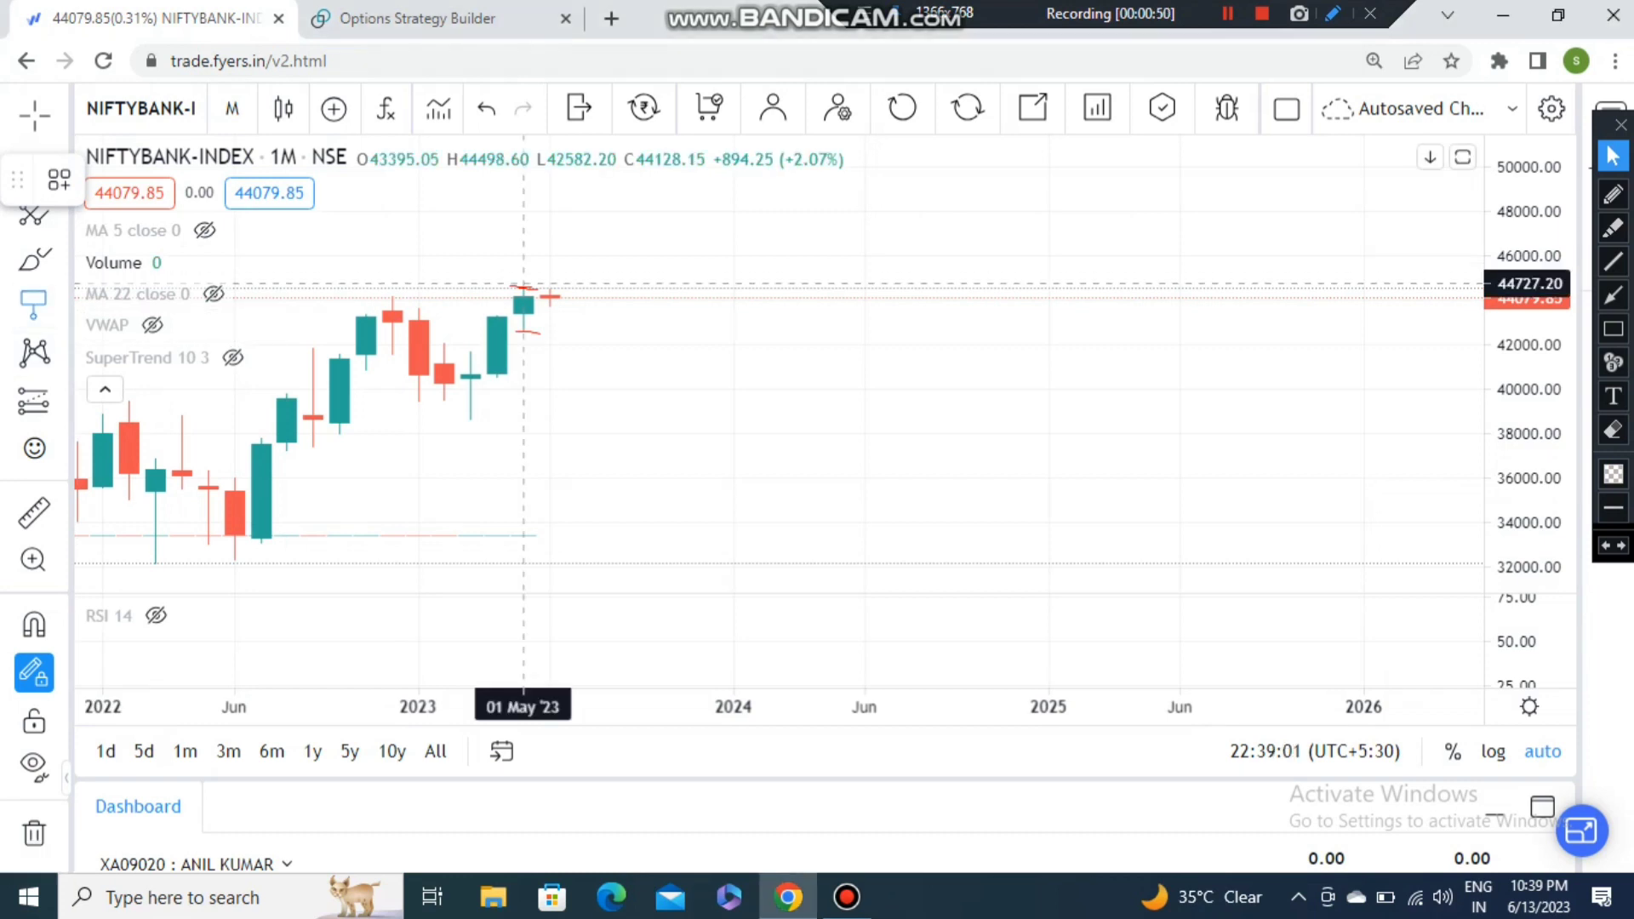
pyautogui.click(523, 283)
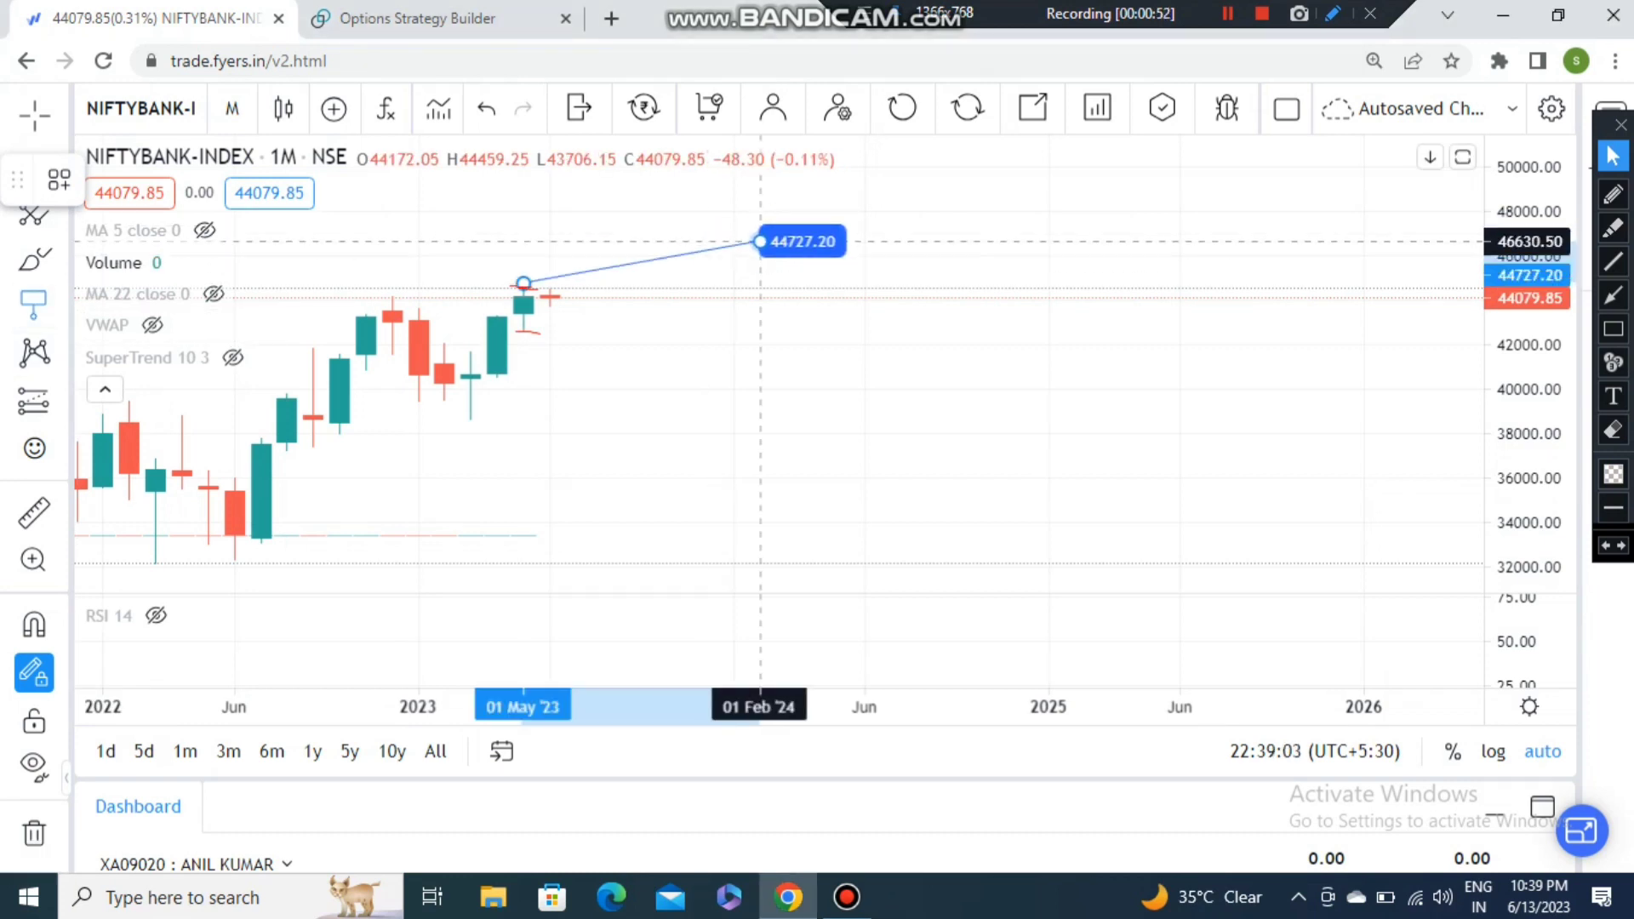
pyautogui.click(760, 232)
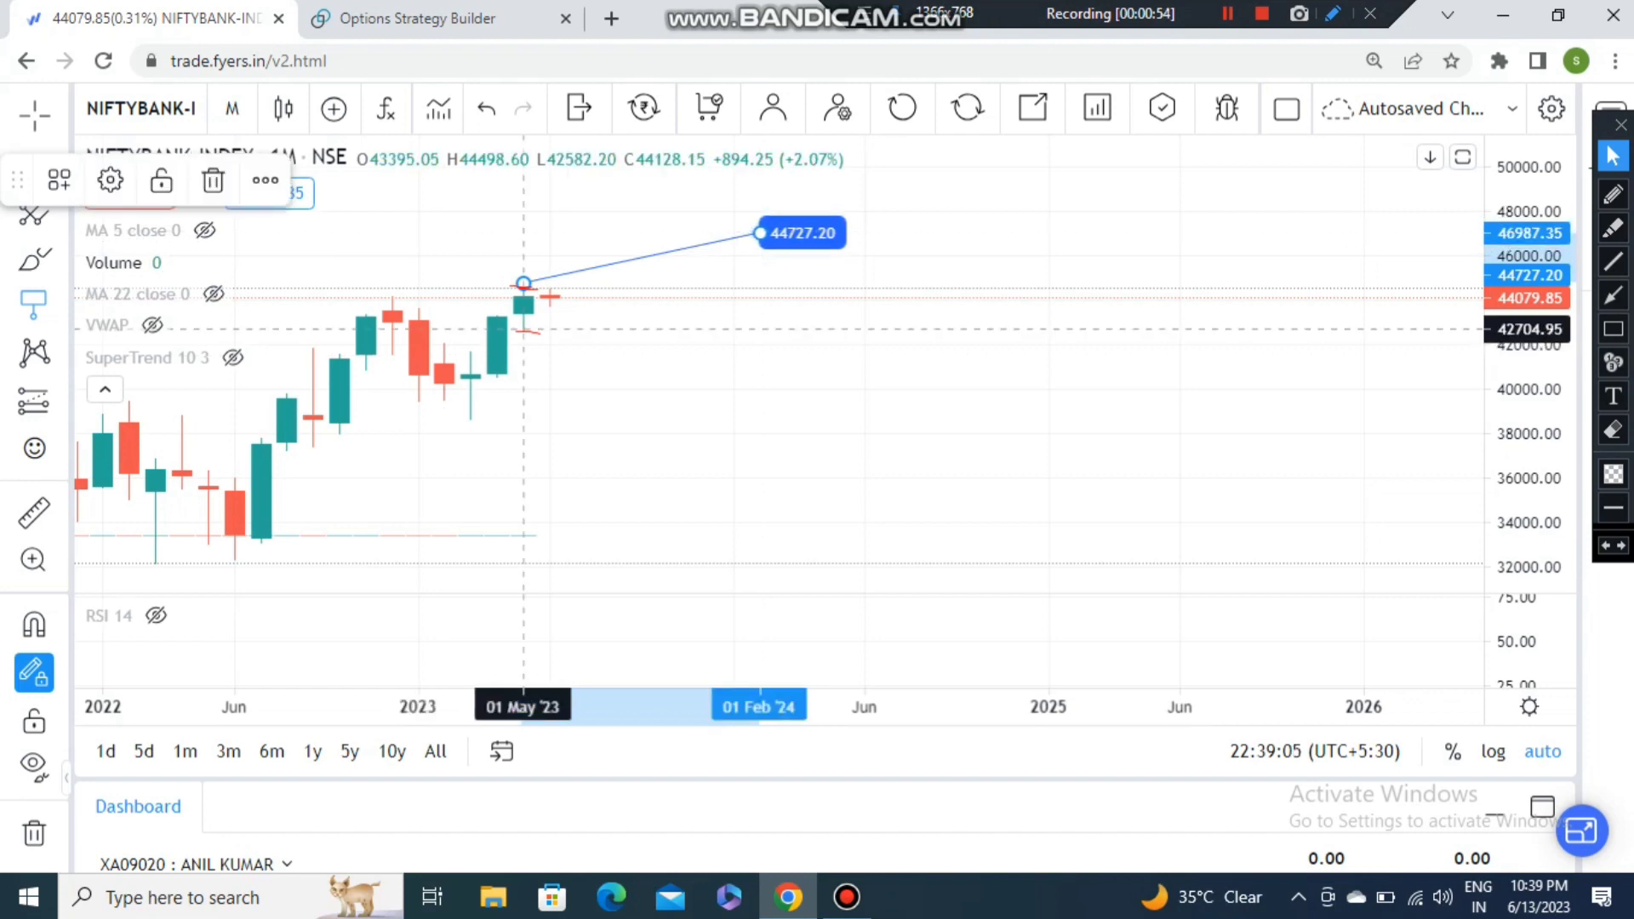
pyautogui.click(523, 329)
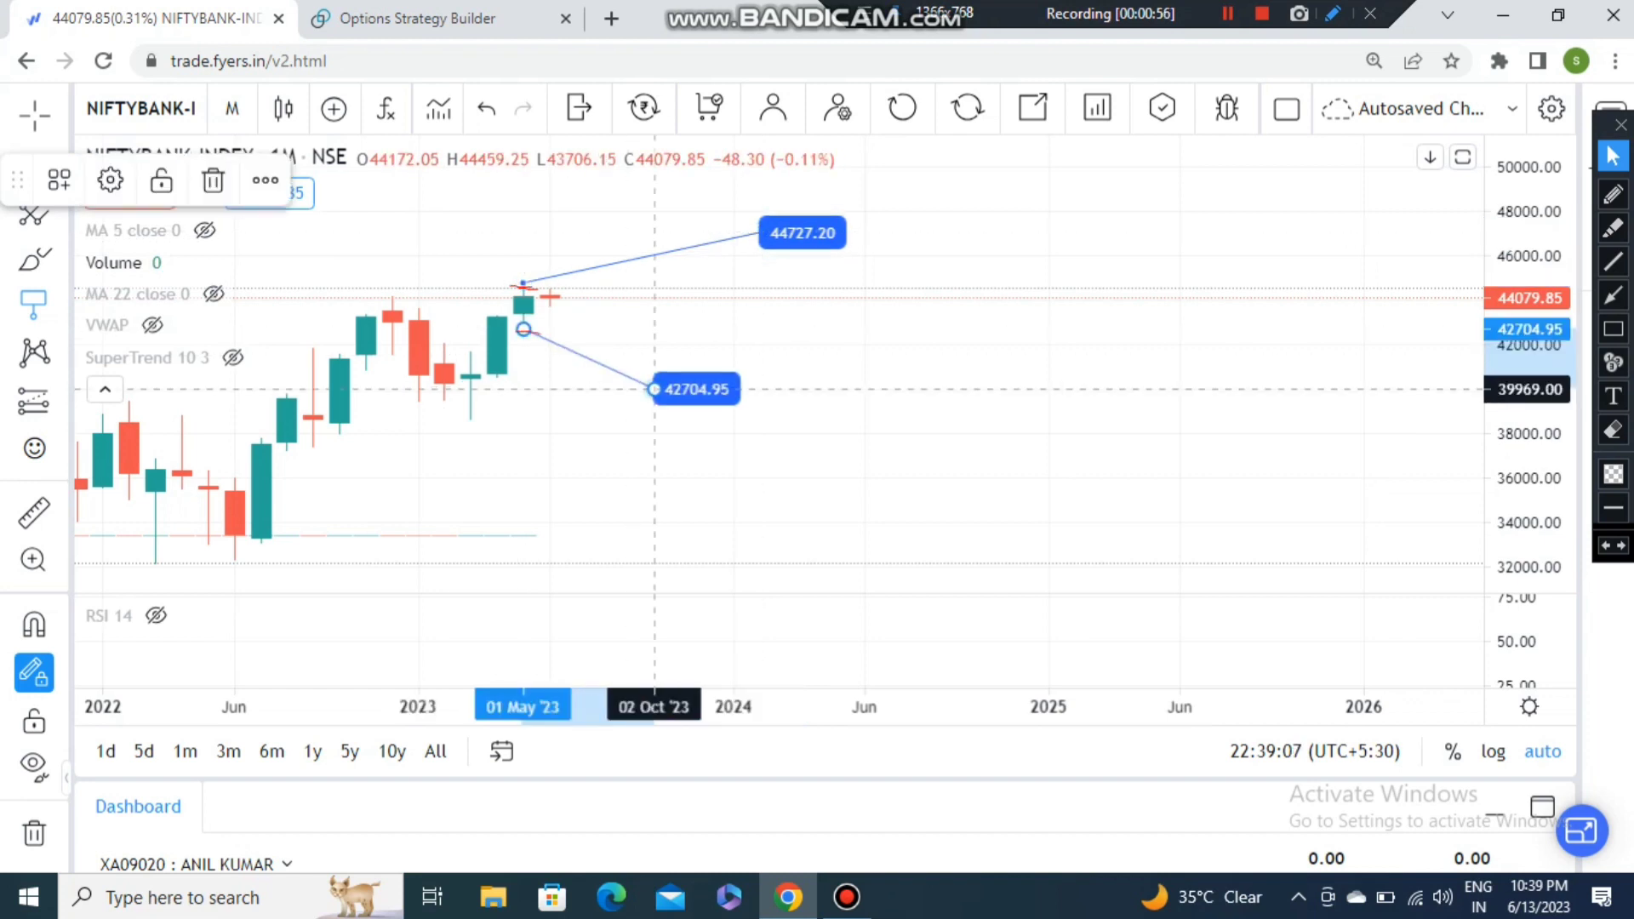
pyautogui.click(654, 389)
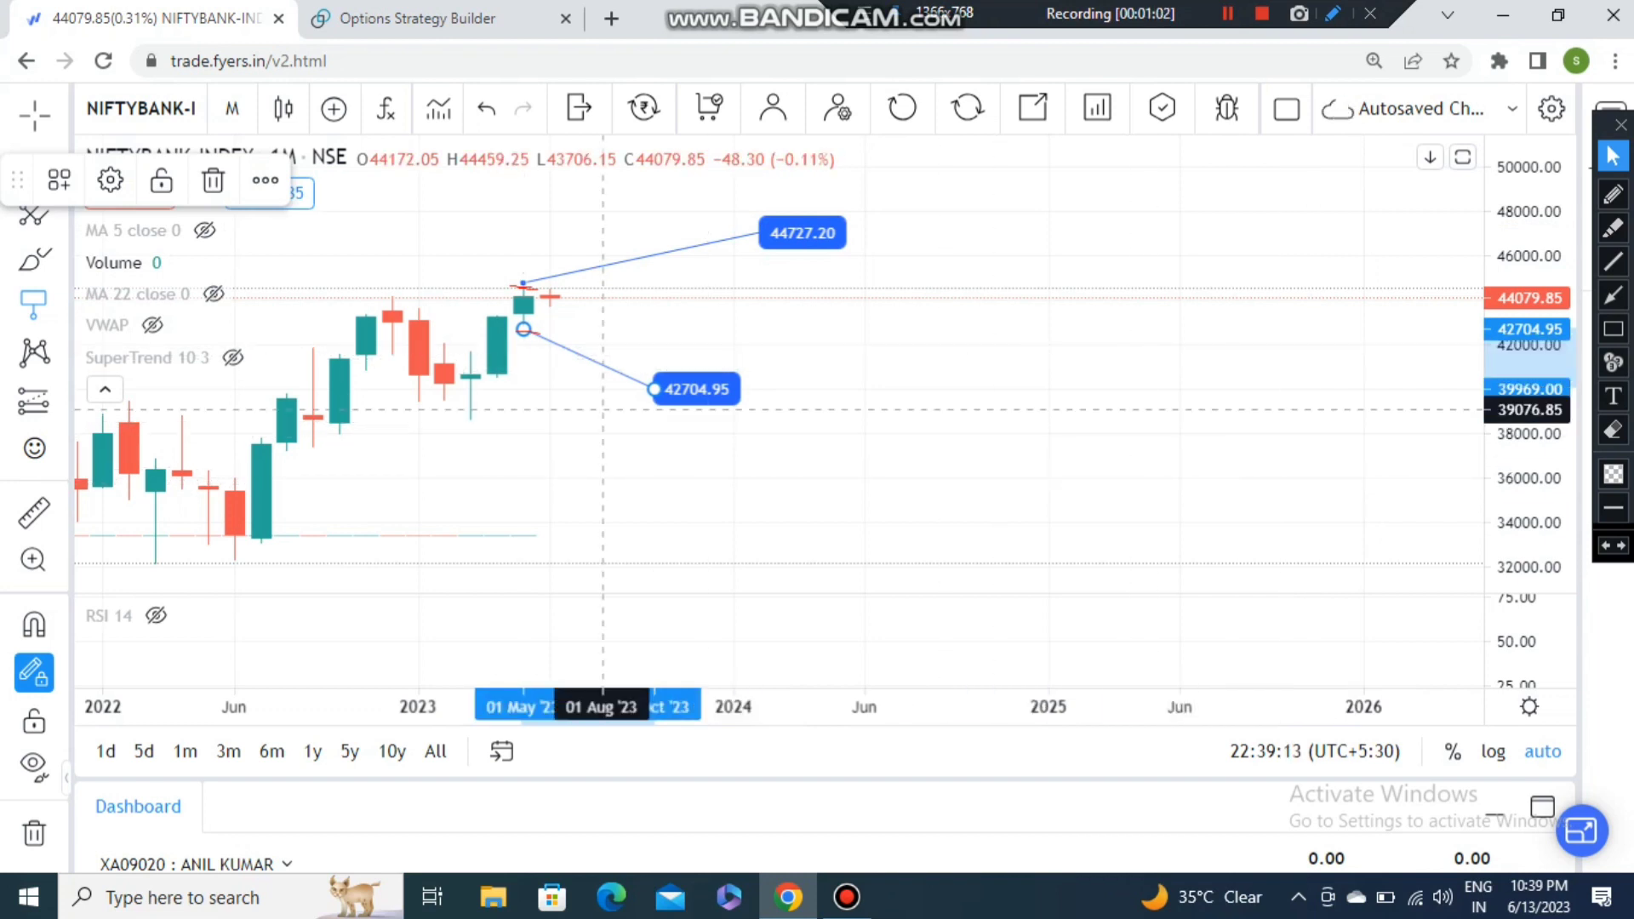
# Step: Switch to the Options Strategy Builder and set the BANKNIFTY option strike to 44700
pyautogui.hotkey('ctrl', 'Tab')
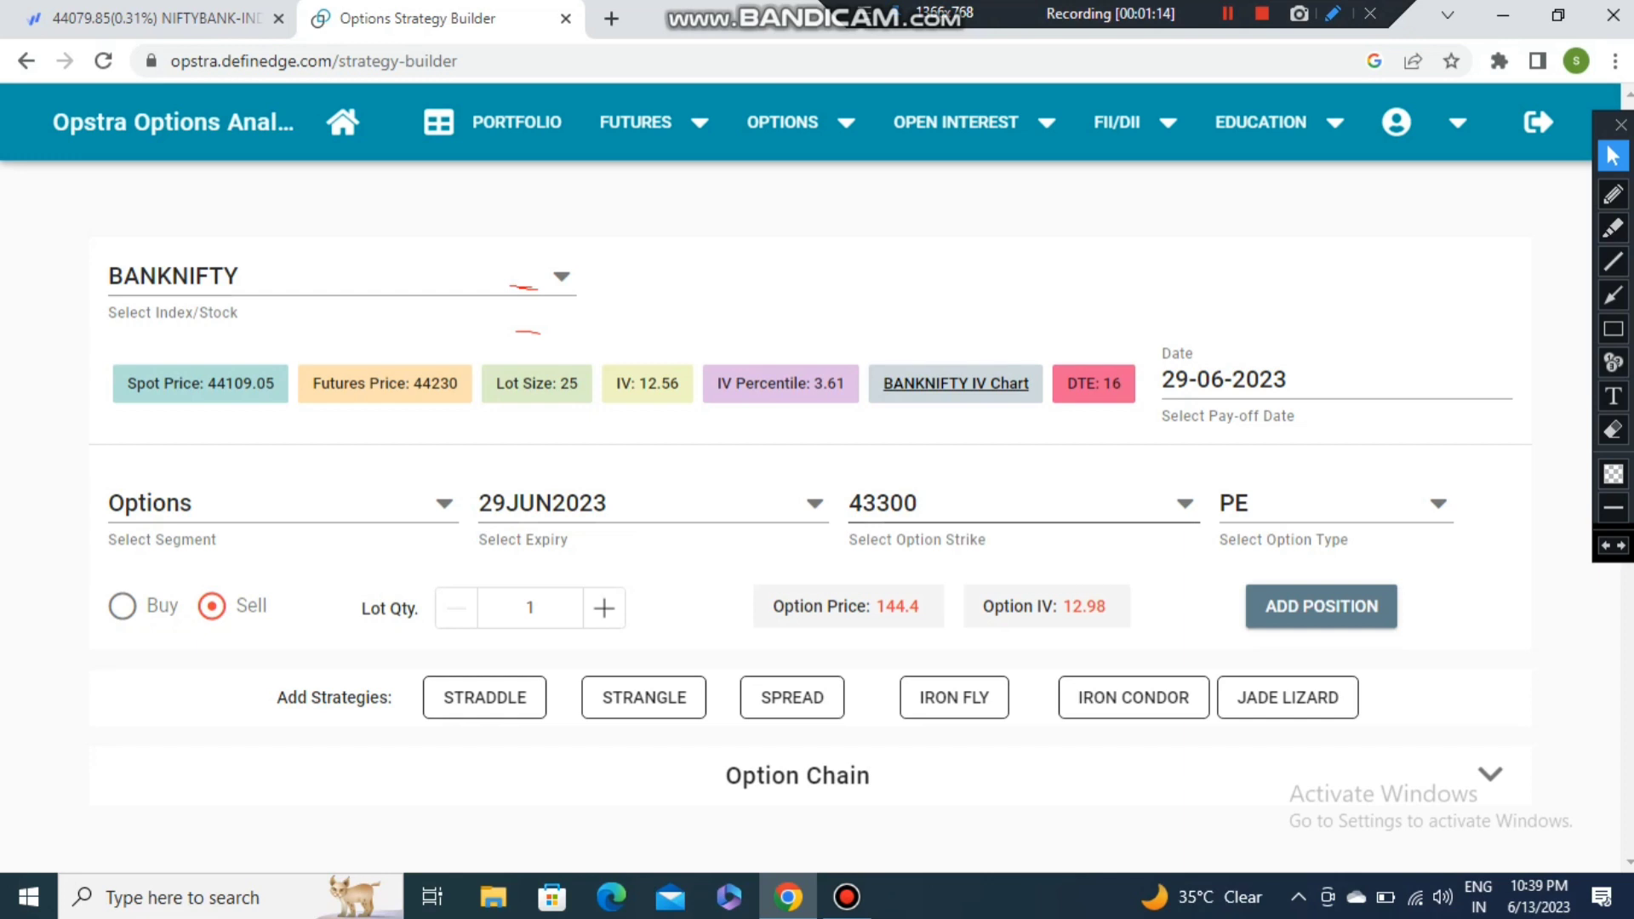
pyautogui.click(1023, 503)
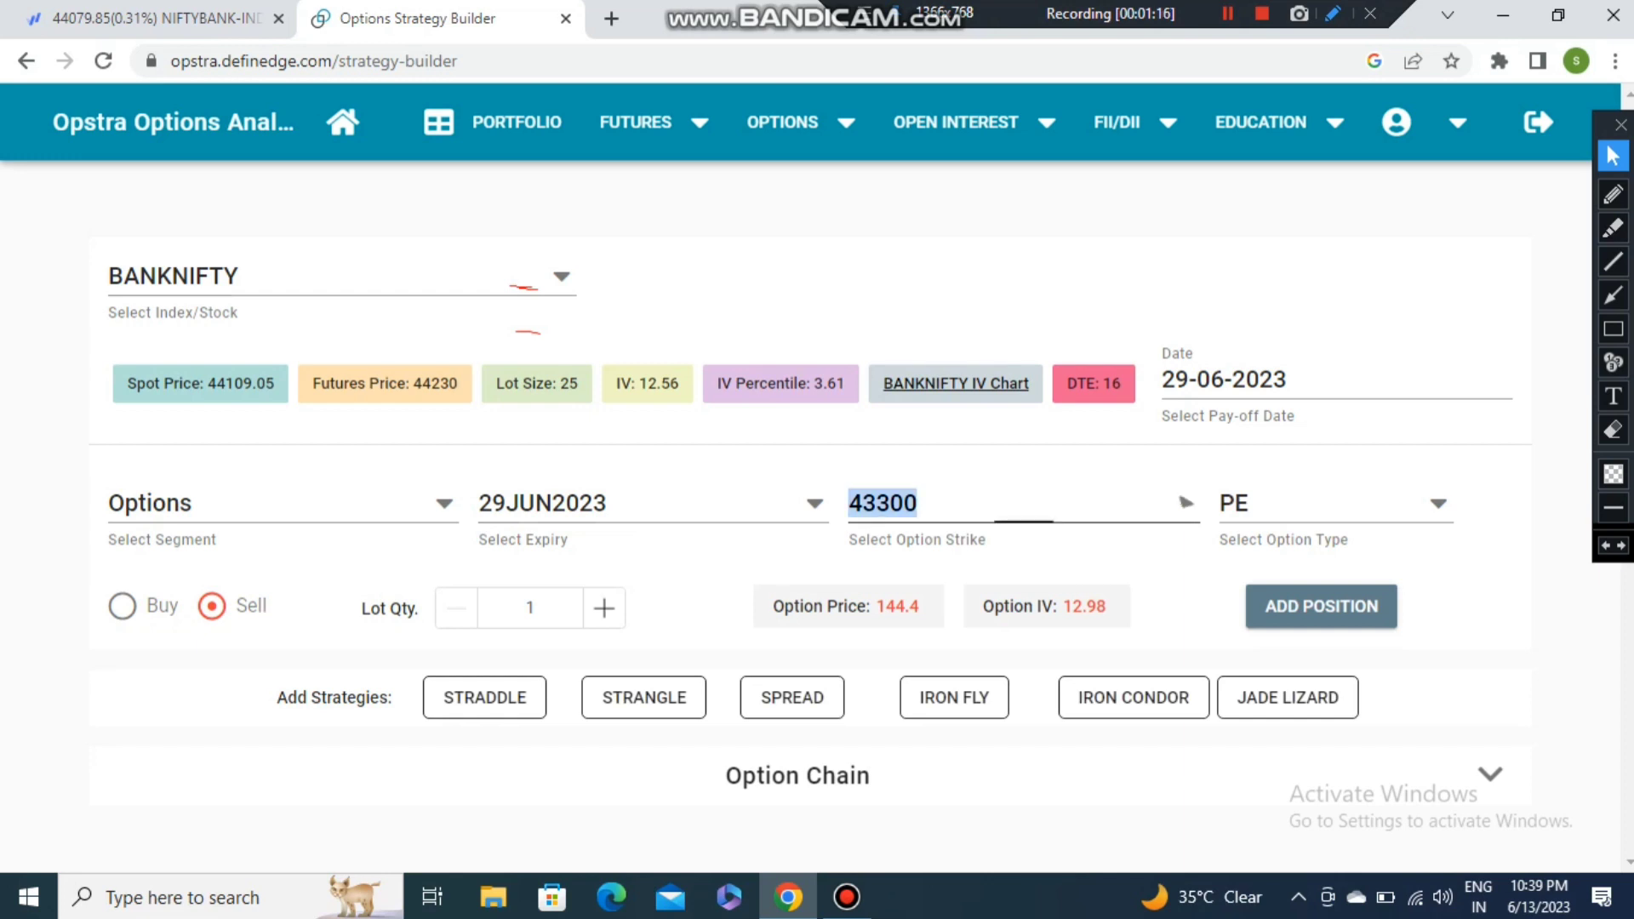
pyautogui.press('Up')
pyautogui.press('Up')
pyautogui.press('Up')
pyautogui.press('Up')
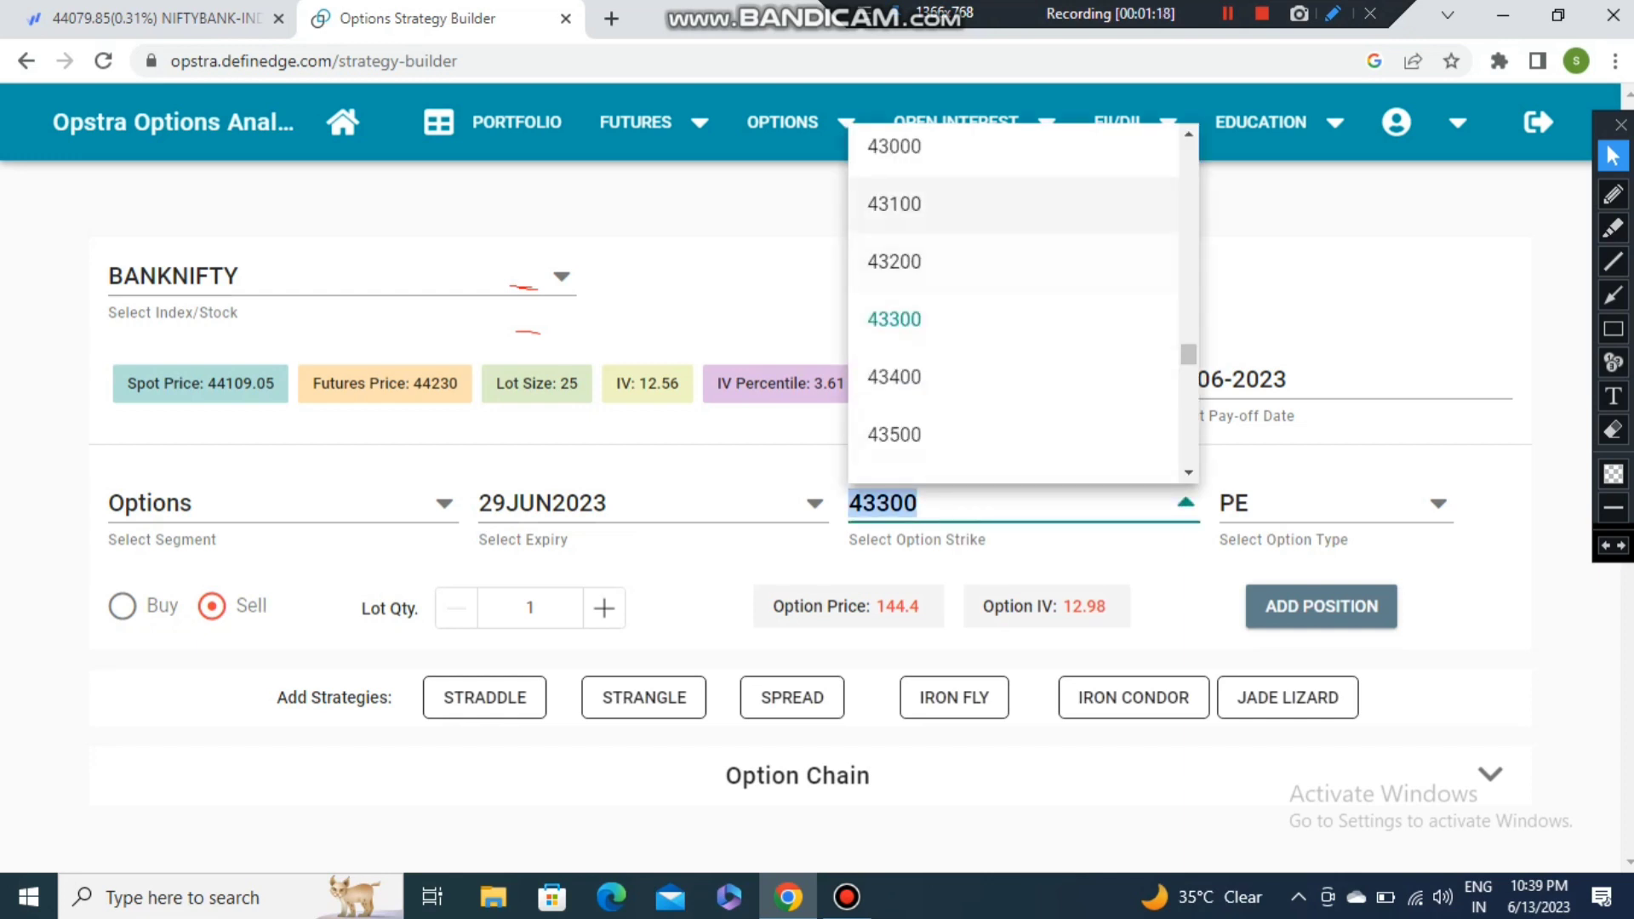
pyautogui.press('Down')
pyautogui.press('Down')
pyautogui.press('Down')
pyautogui.press('Down')
pyautogui.press('Down')
pyautogui.press('Down')
pyautogui.press('Down')
pyautogui.press('Down')
pyautogui.press('Down')
pyautogui.press('Down')
pyautogui.press('Down')
pyautogui.press('Down')
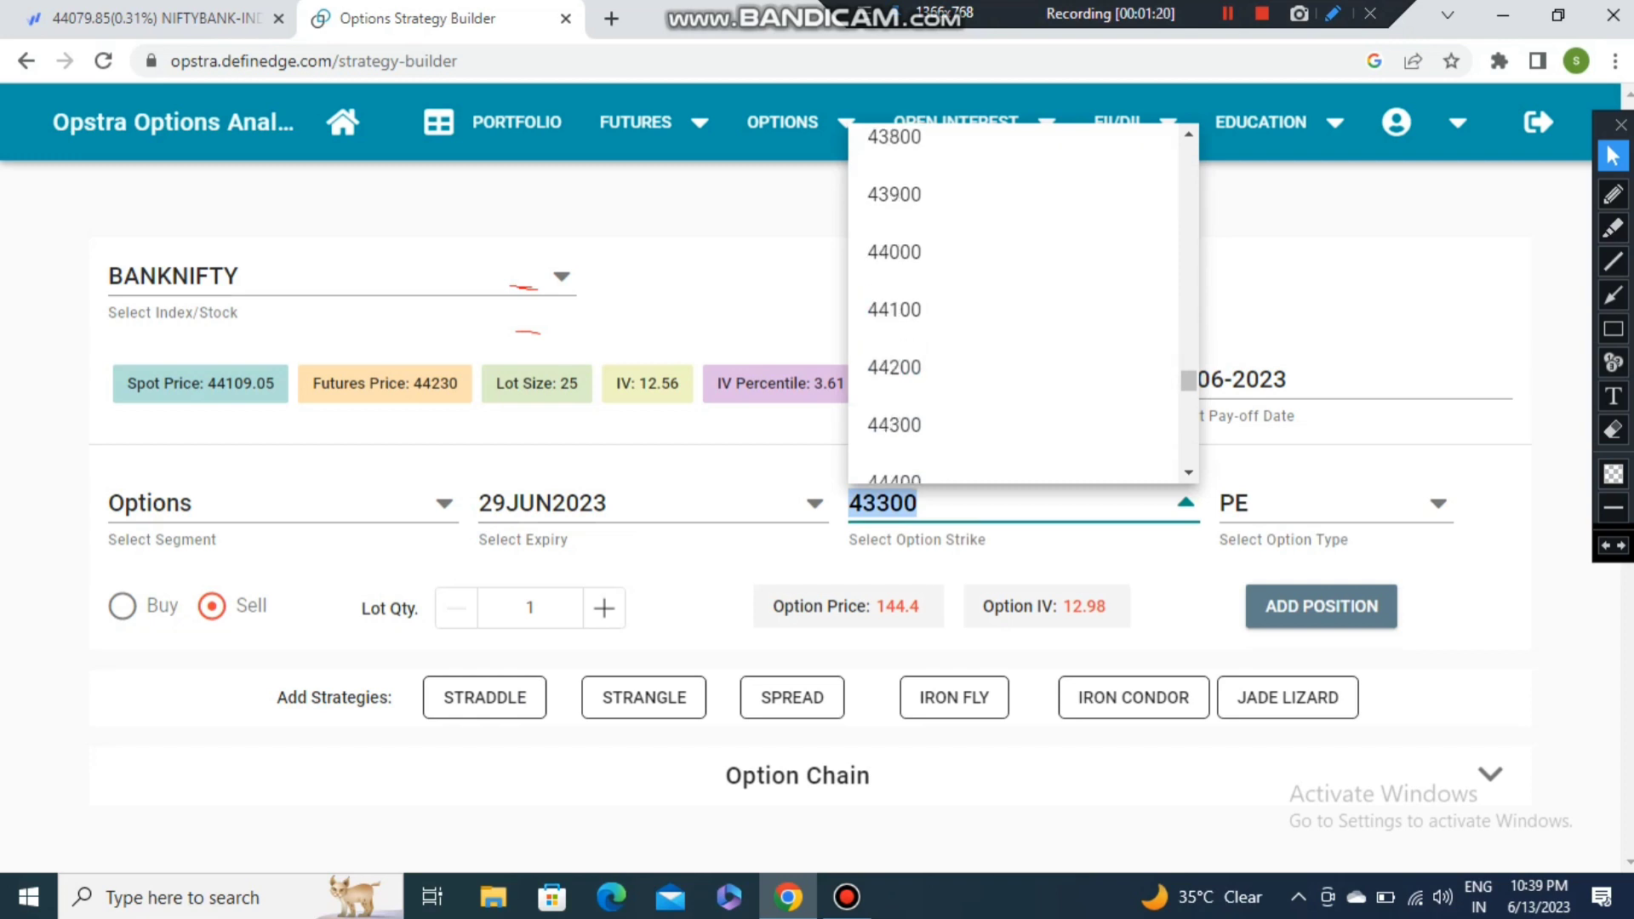
pyautogui.scroll(-3, 1012, 416)
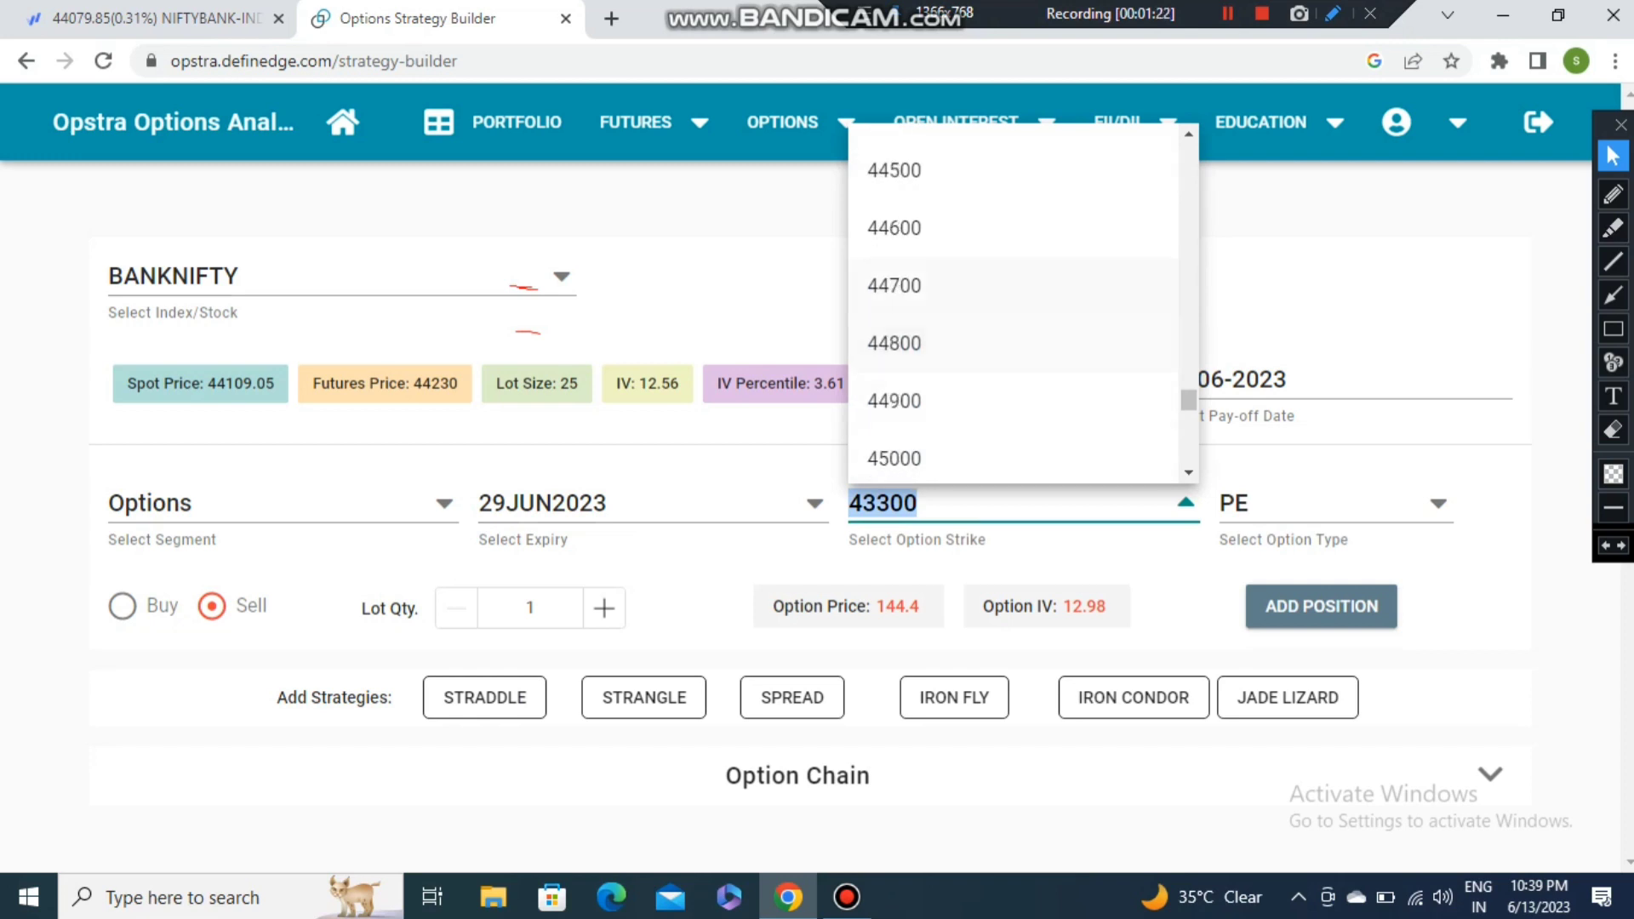
pyautogui.press('Return')
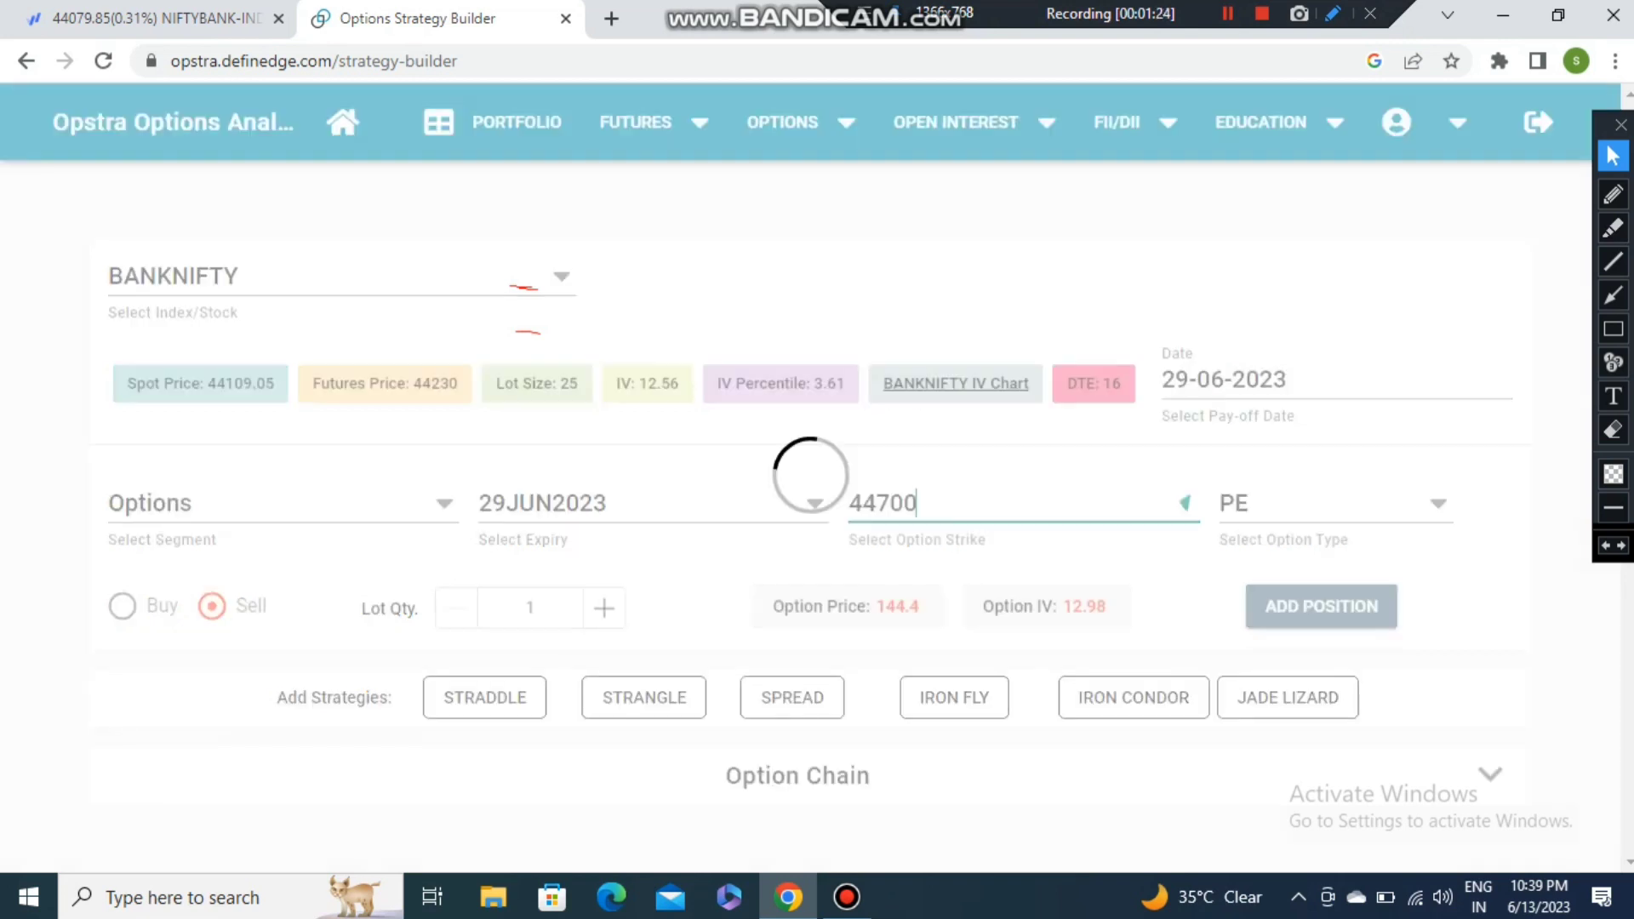
# Step: Set the option type to CE and add the one-lot sell position to the strategy
pyautogui.press('Tab')
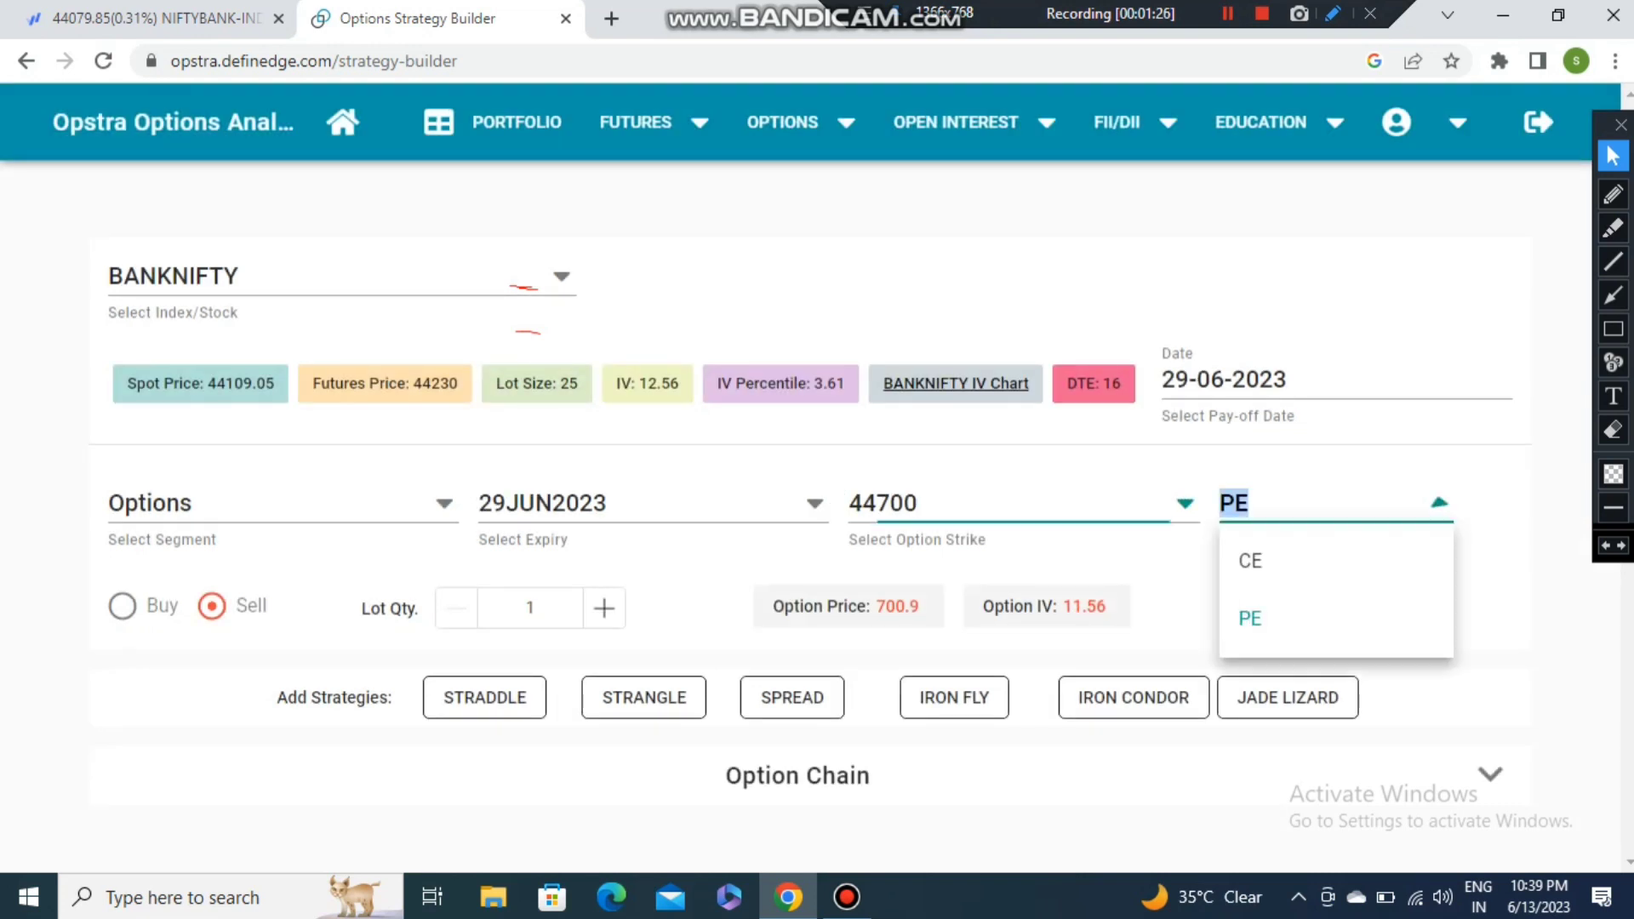
pyautogui.press('Down')
pyautogui.press('Return')
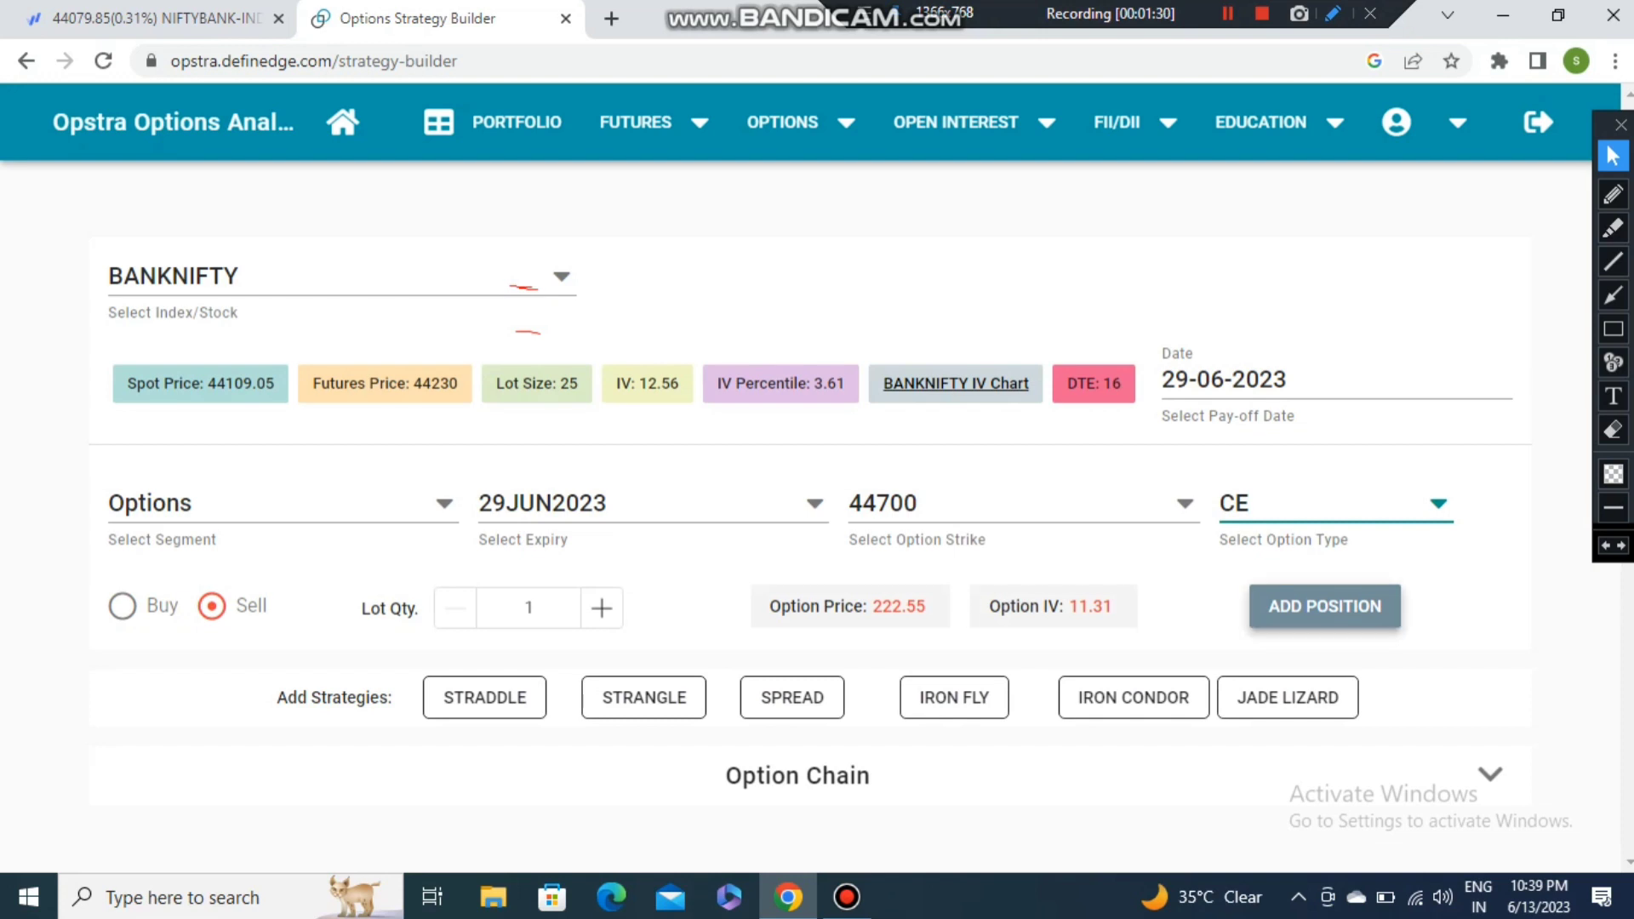
pyautogui.click(1325, 606)
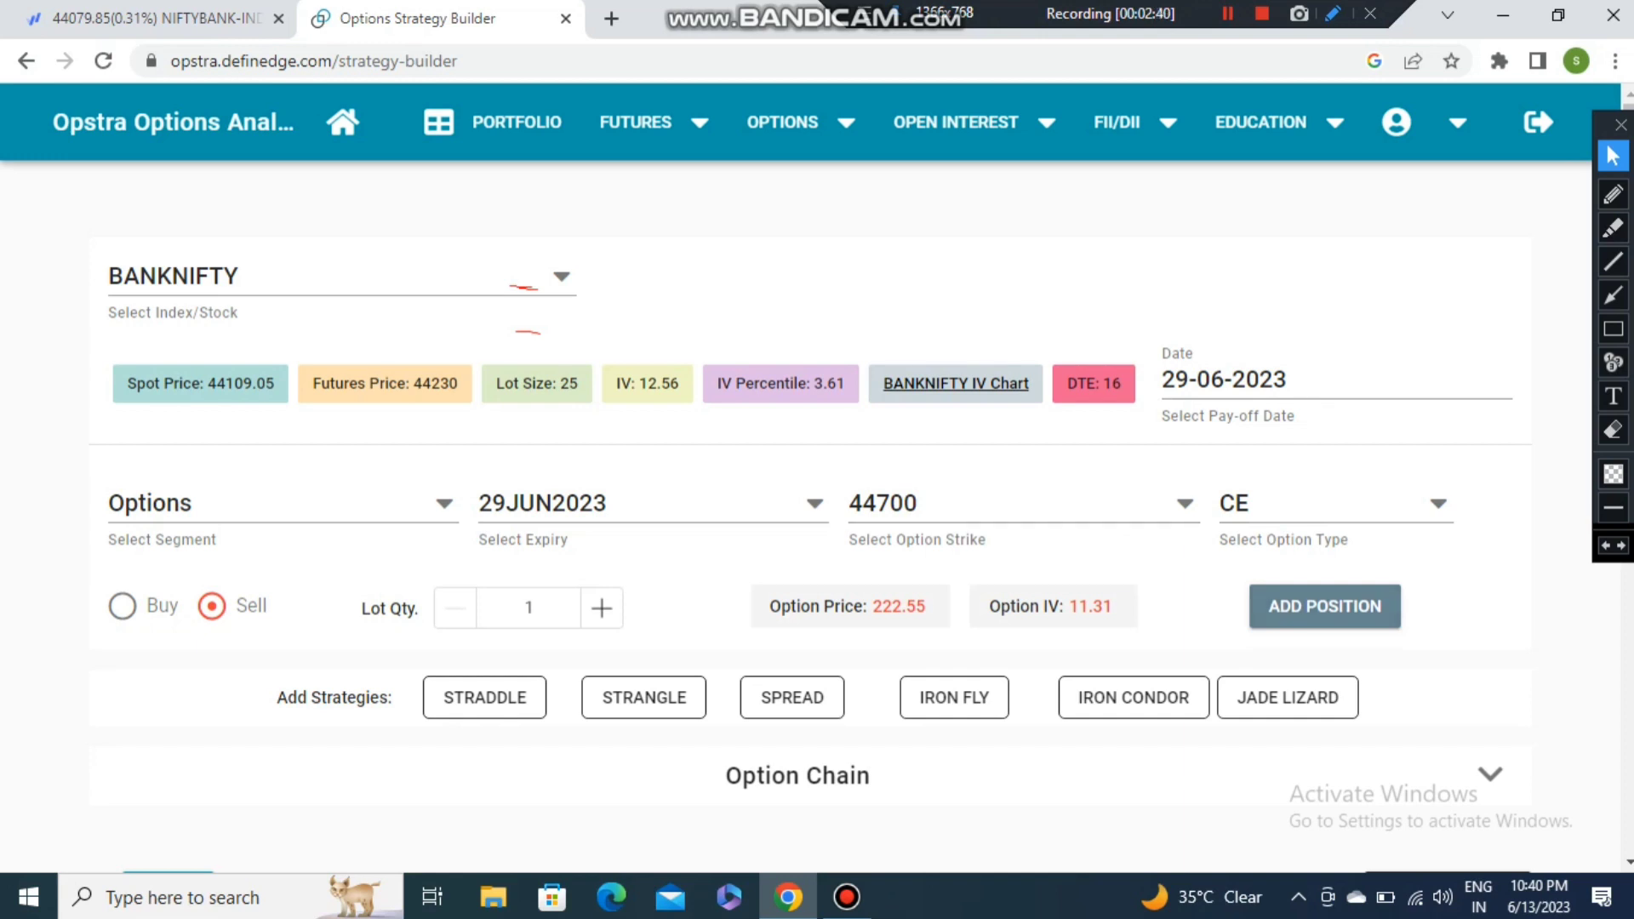
pyautogui.click(1346, 606)
# Step: Set the strike to 43700 and the option type to PE, and add it as a one-lot sell position
pyautogui.click(1021, 503)
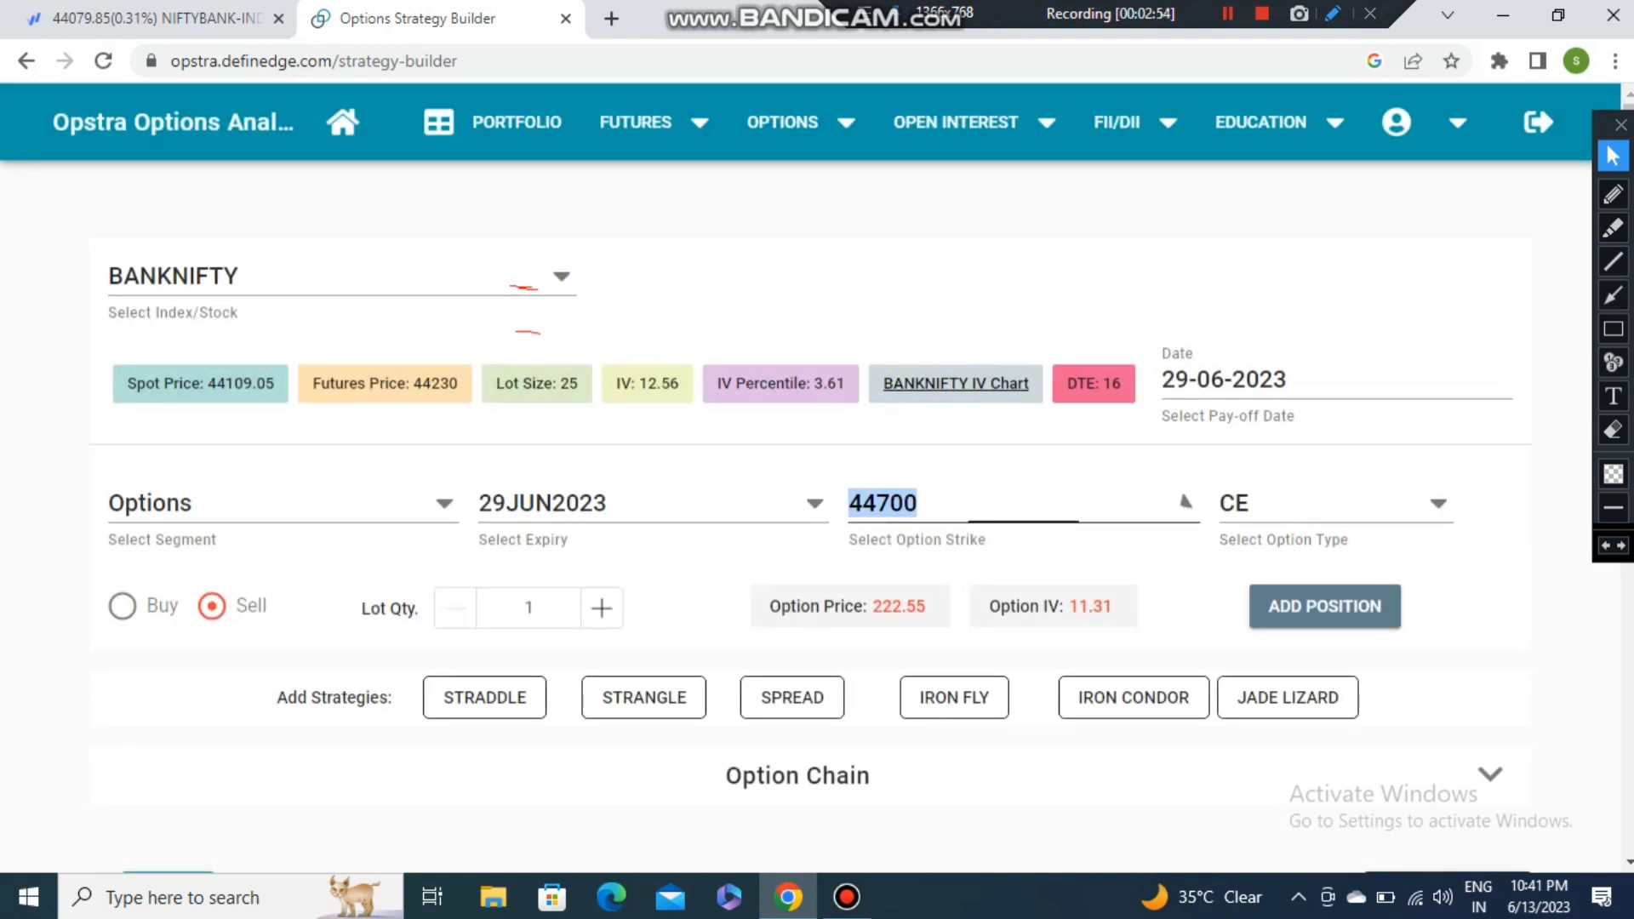
pyautogui.scroll(10, 1013, 341)
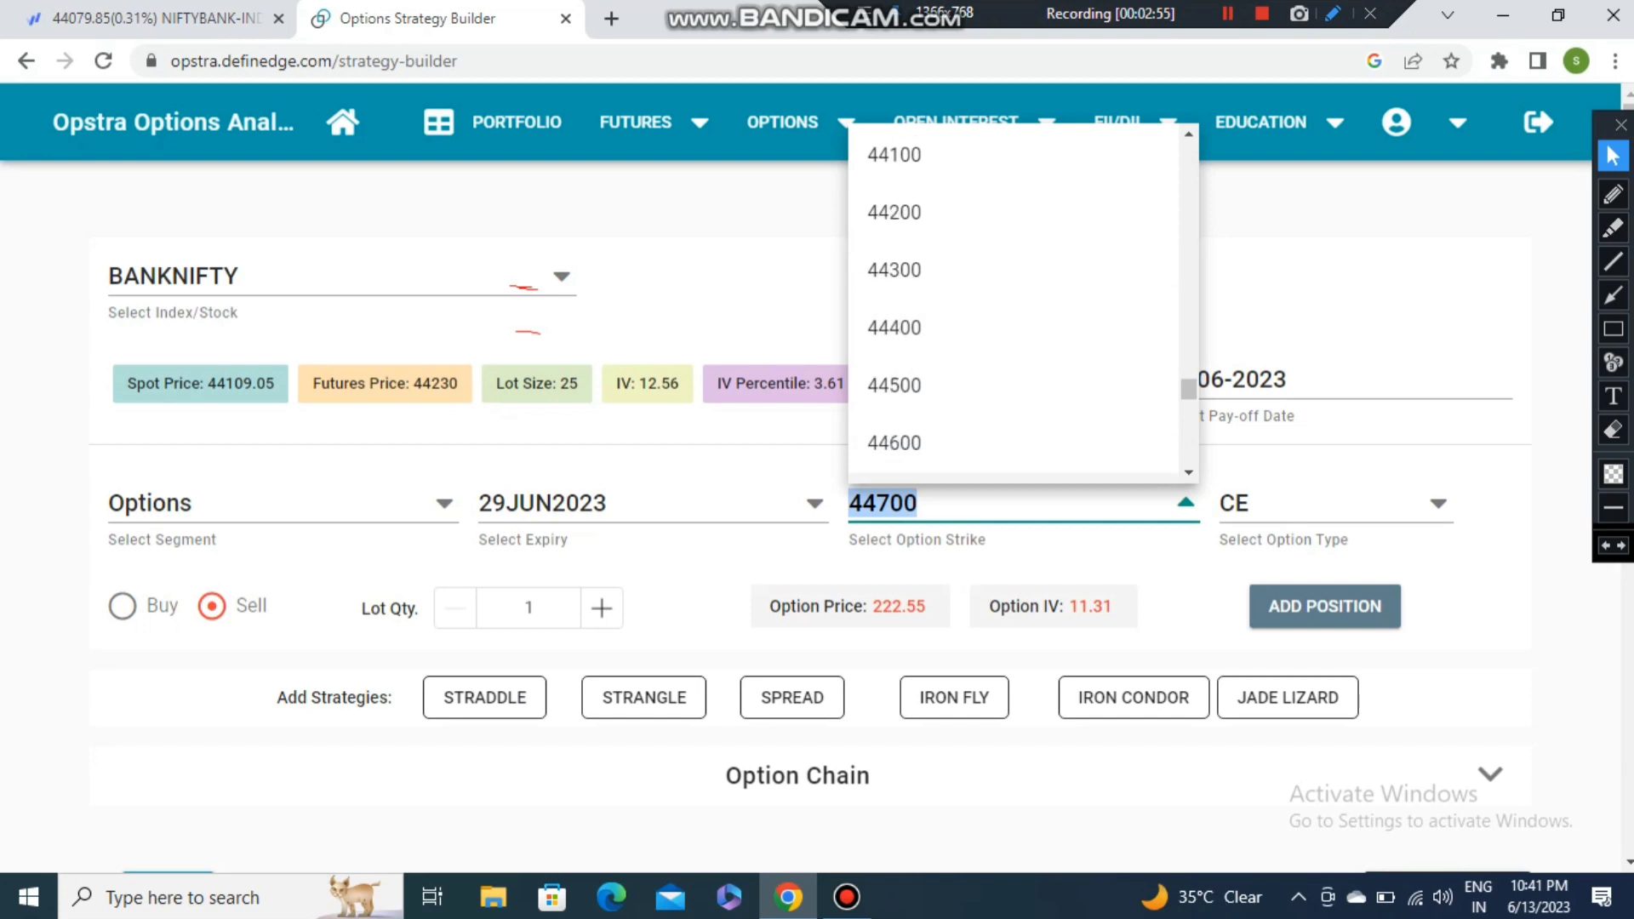
pyautogui.scroll(-2, 1013, 306)
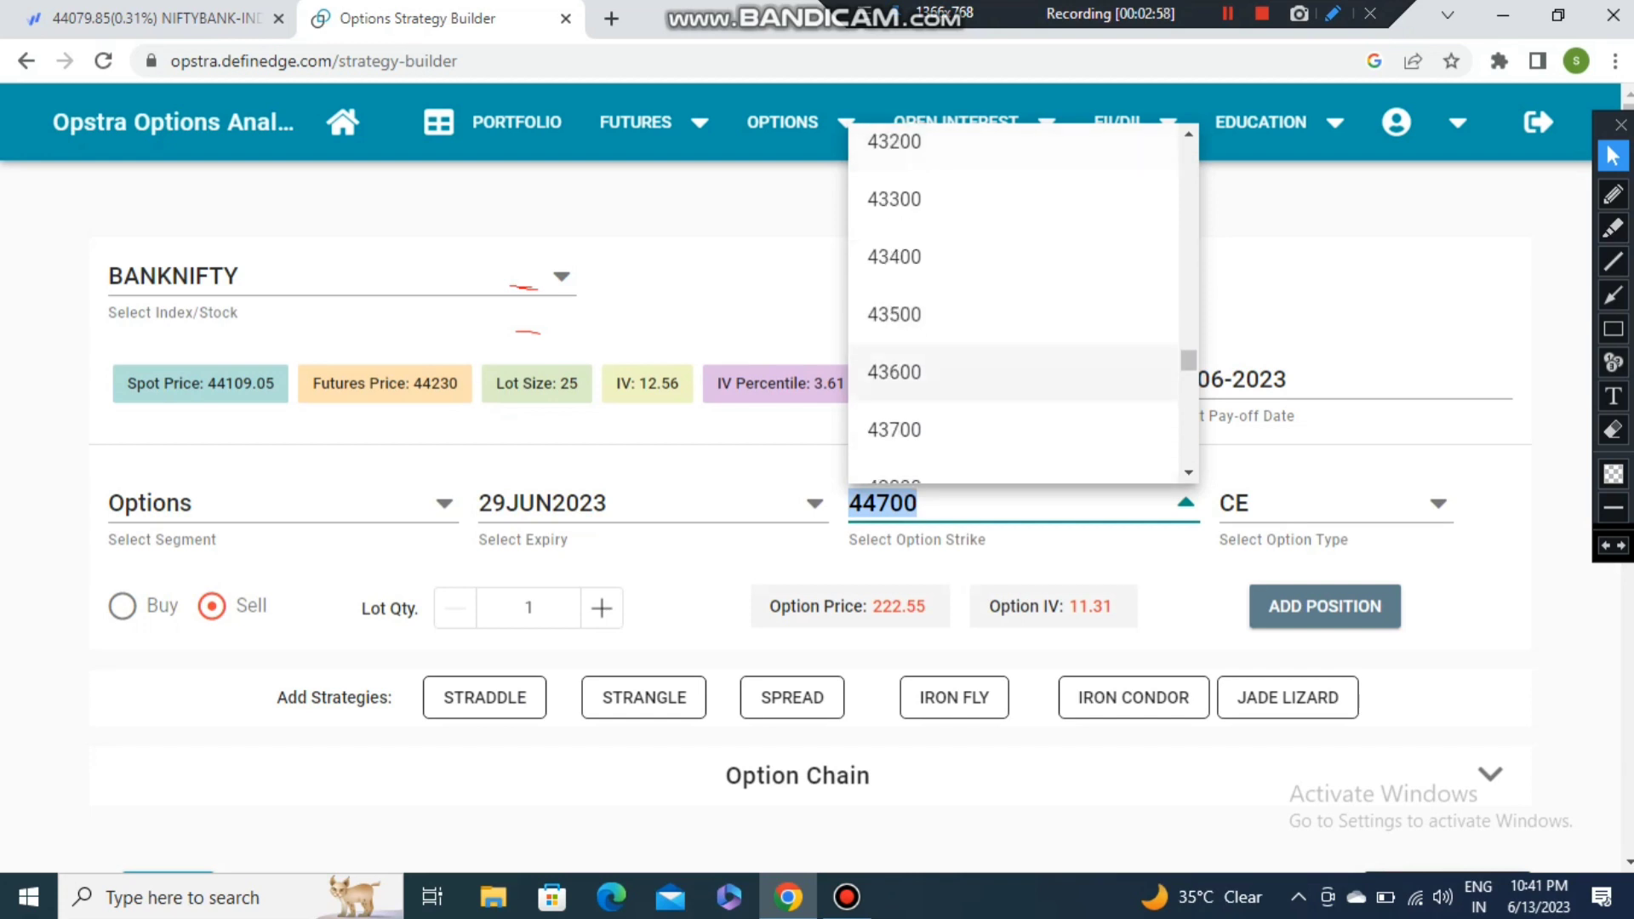
pyautogui.click(895, 430)
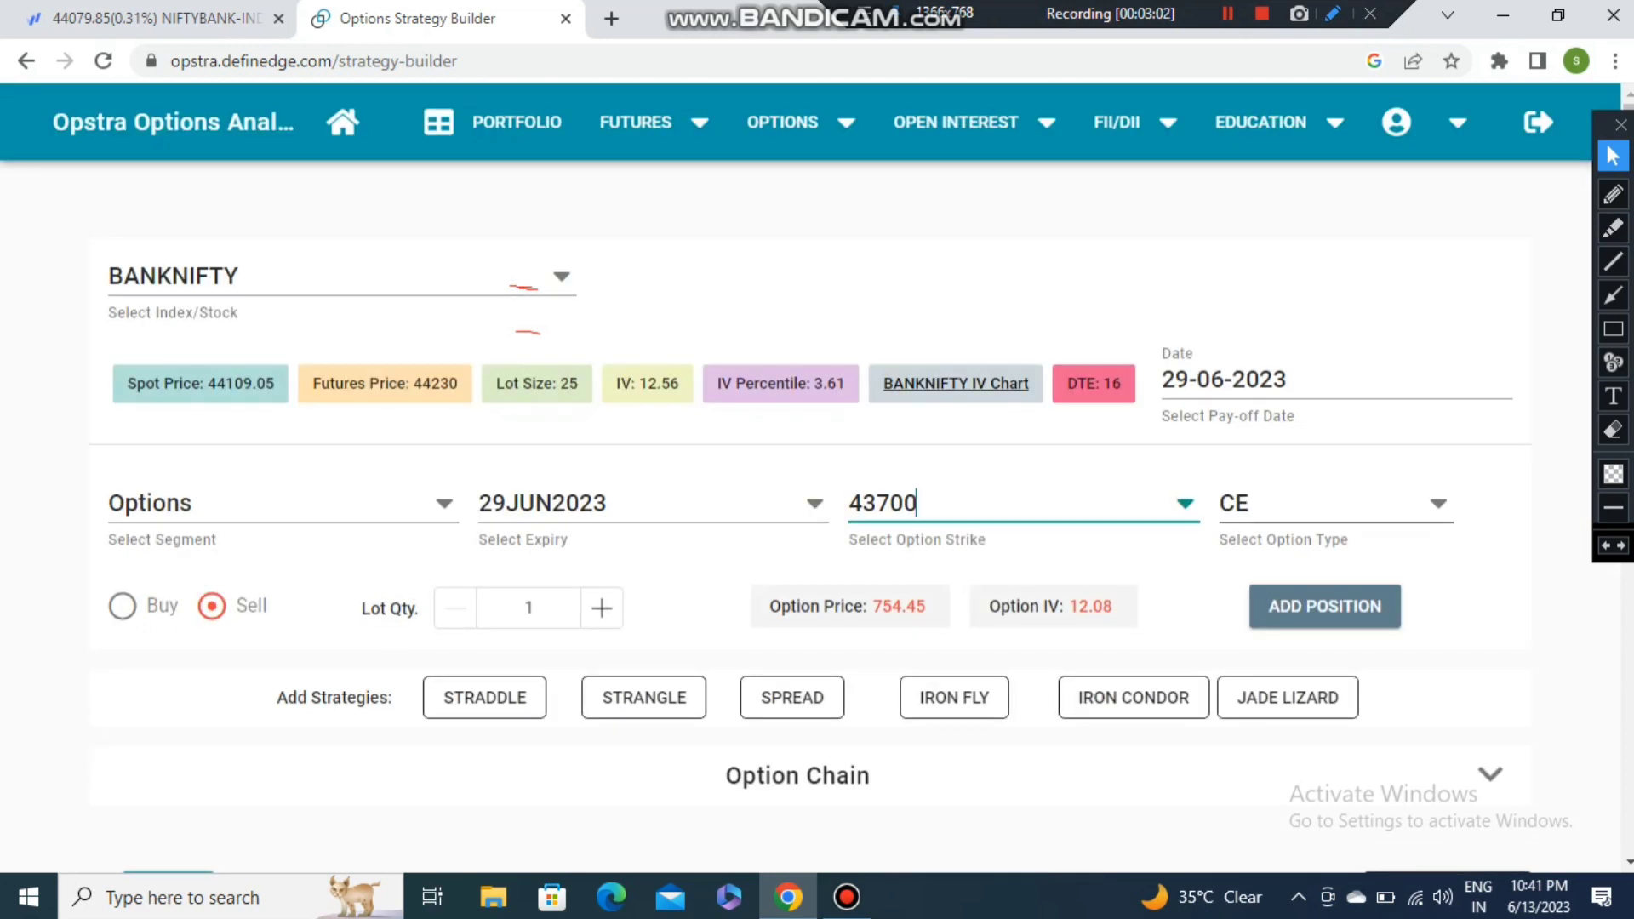
pyautogui.click(1330, 503)
pyautogui.click(1254, 619)
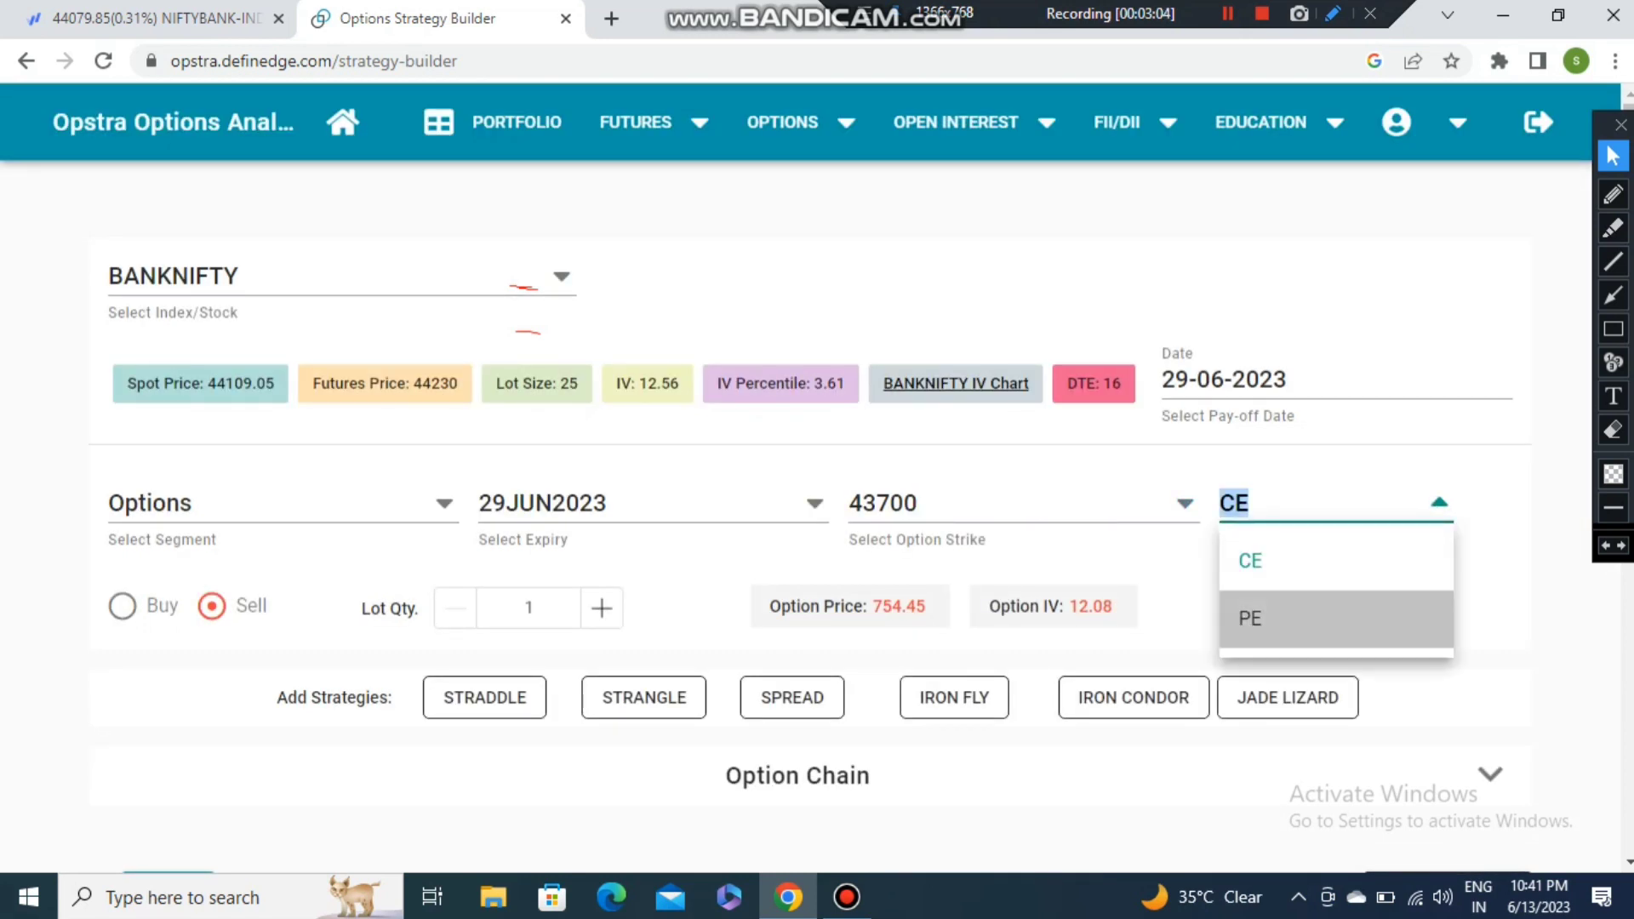
pyautogui.press('Return')
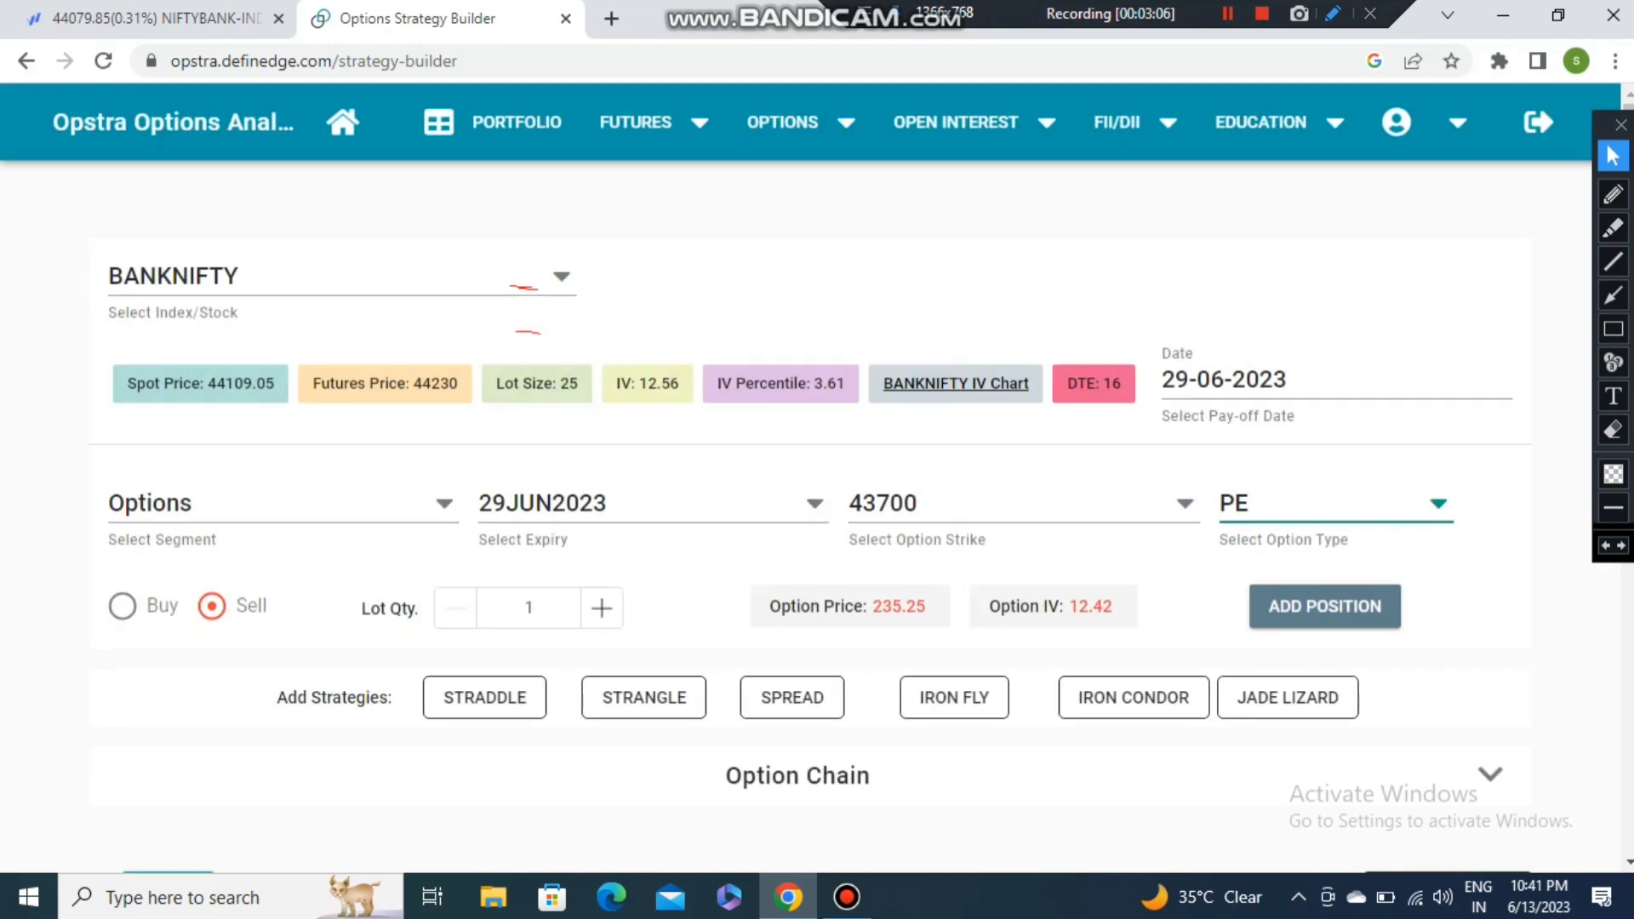
pyautogui.click(1323, 606)
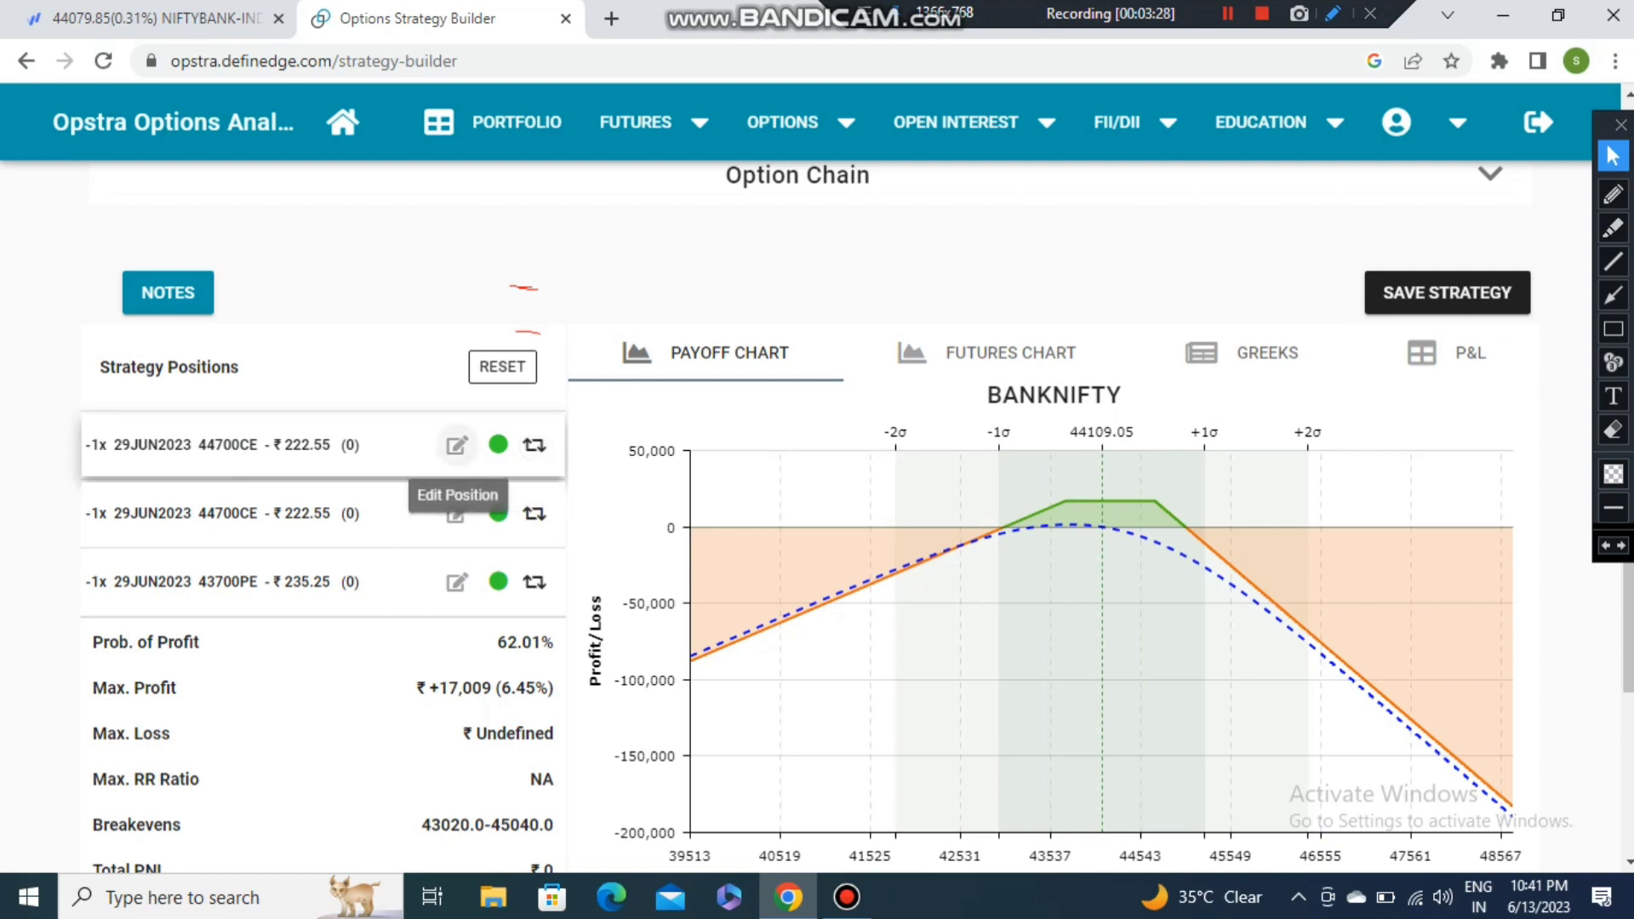
# Step: Delete the duplicate 44700CE sell position from the strategy positions
pyautogui.click(457, 445)
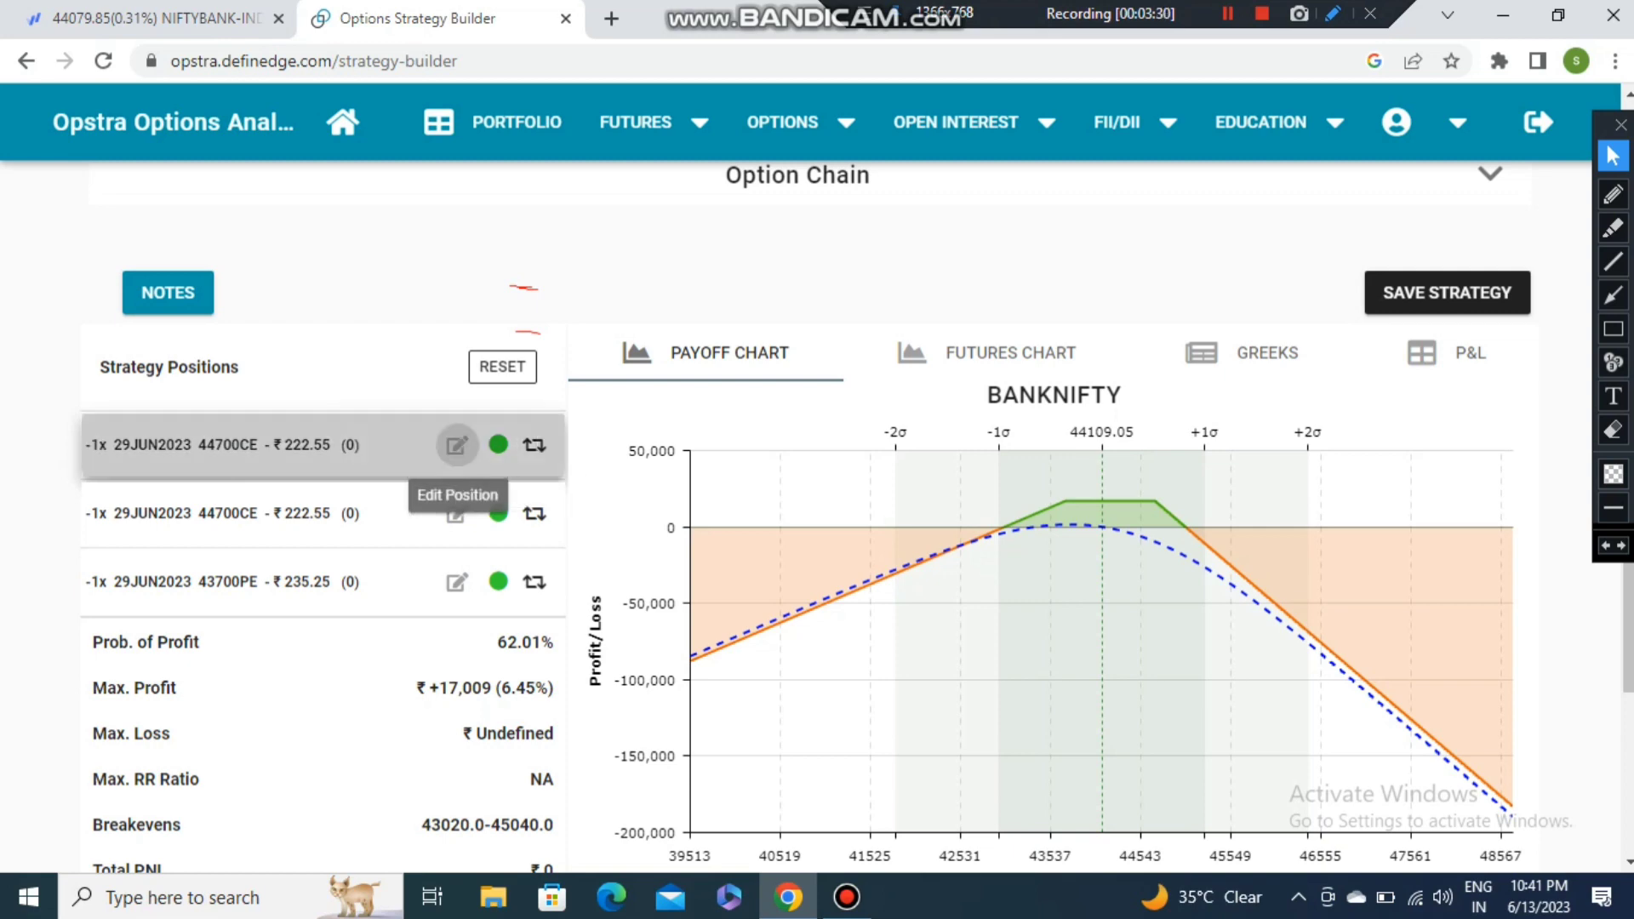
pyautogui.click(457, 445)
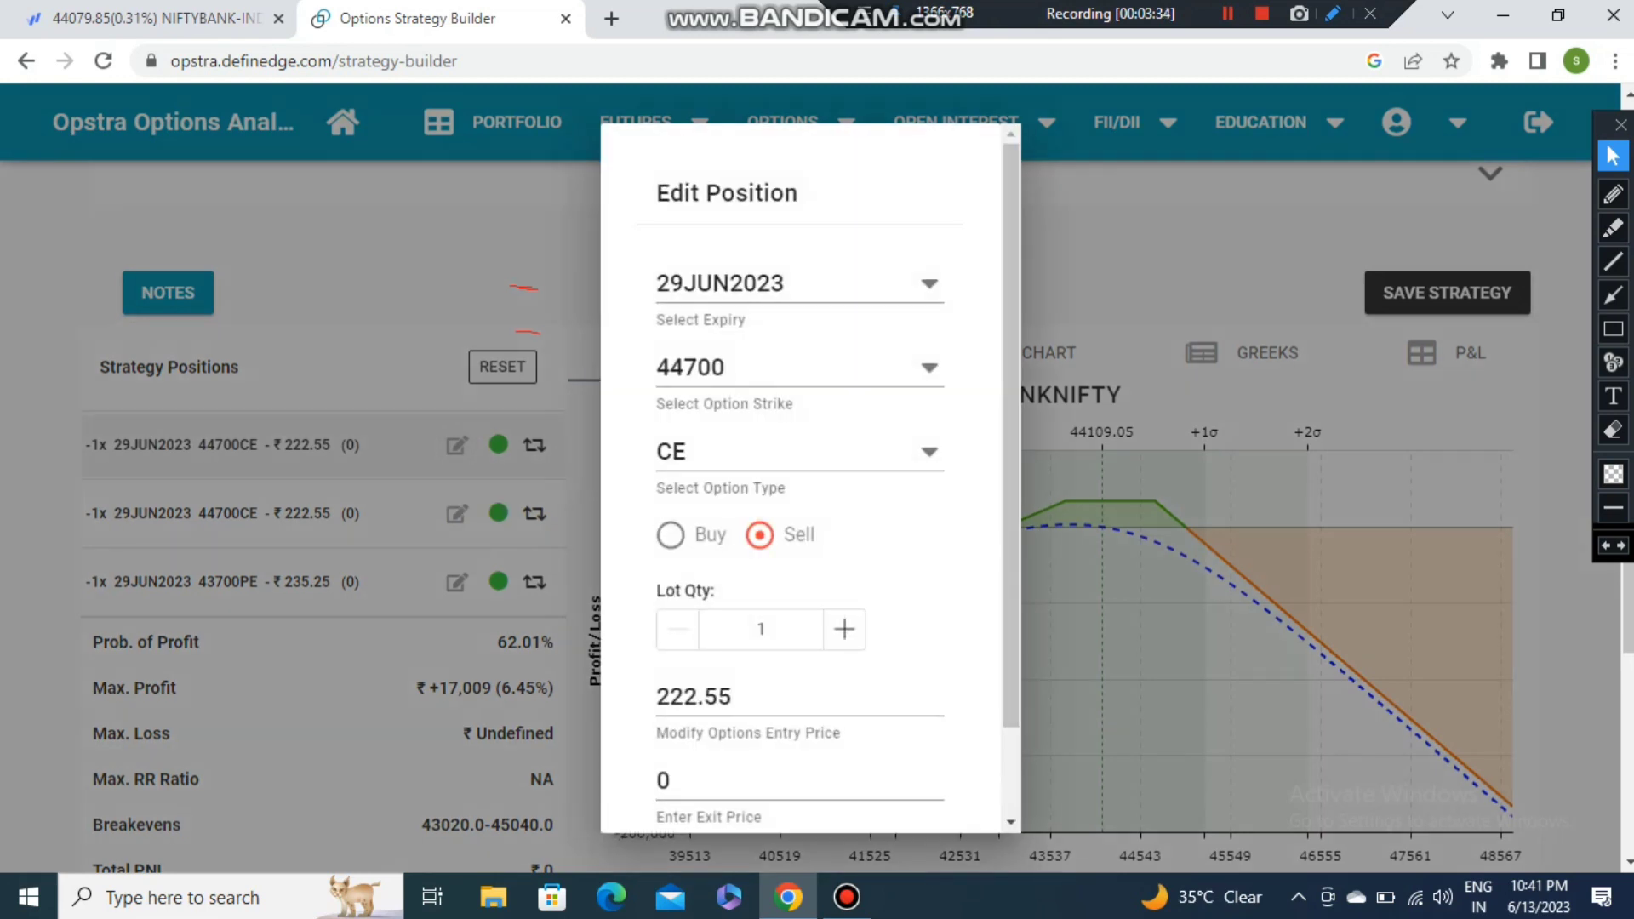
pyautogui.scroll(-1, 808, 595)
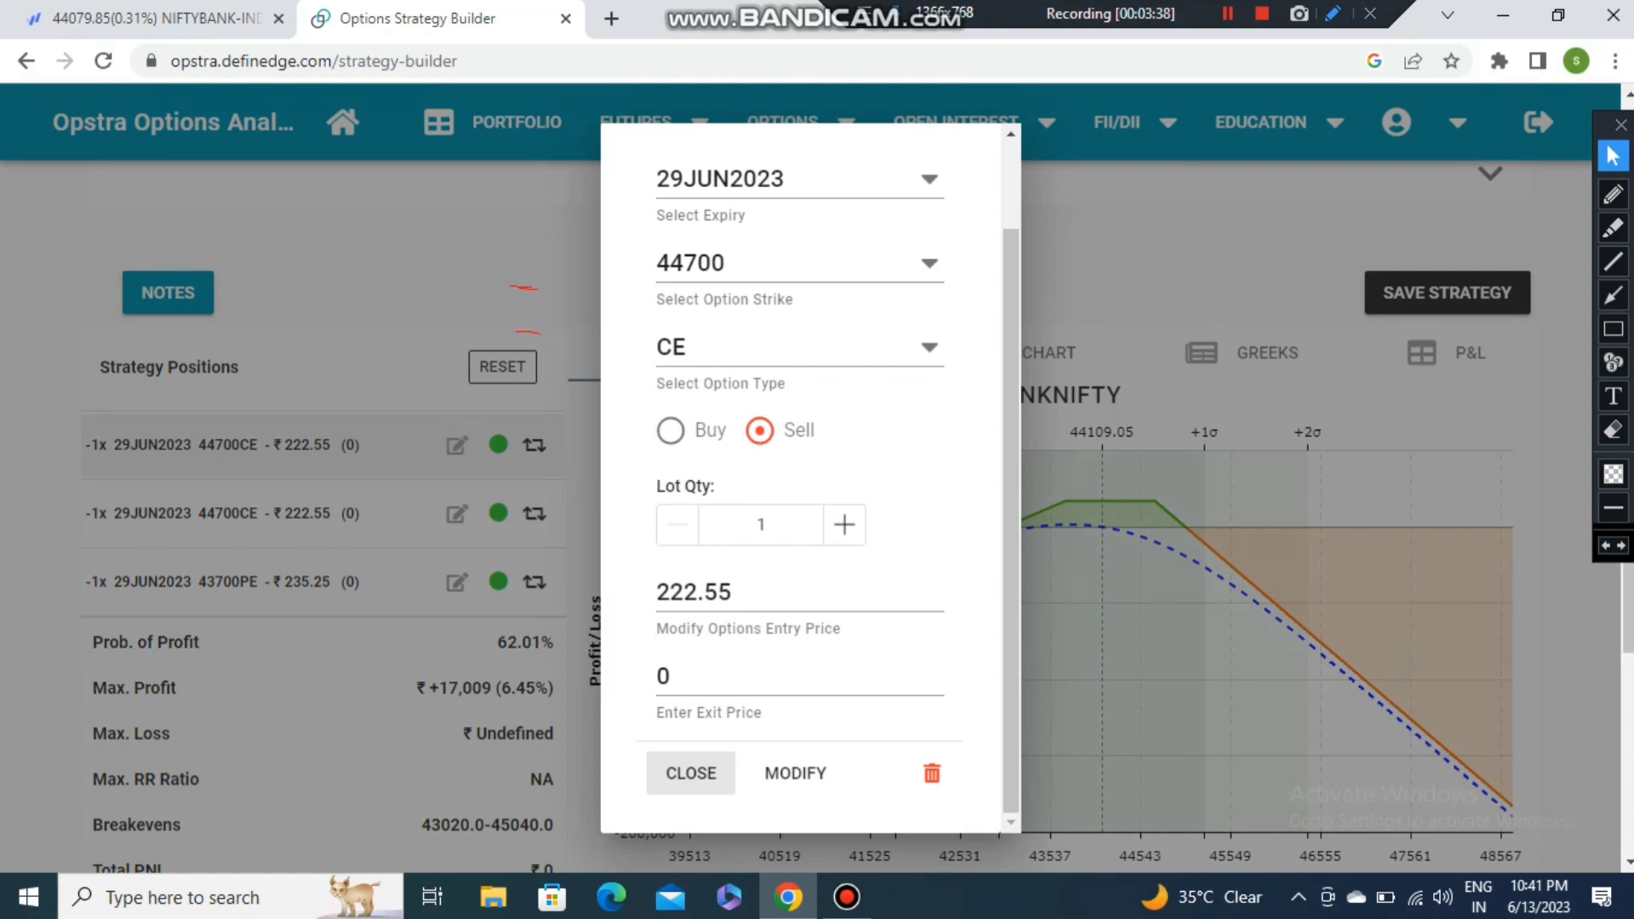
pyautogui.click(691, 773)
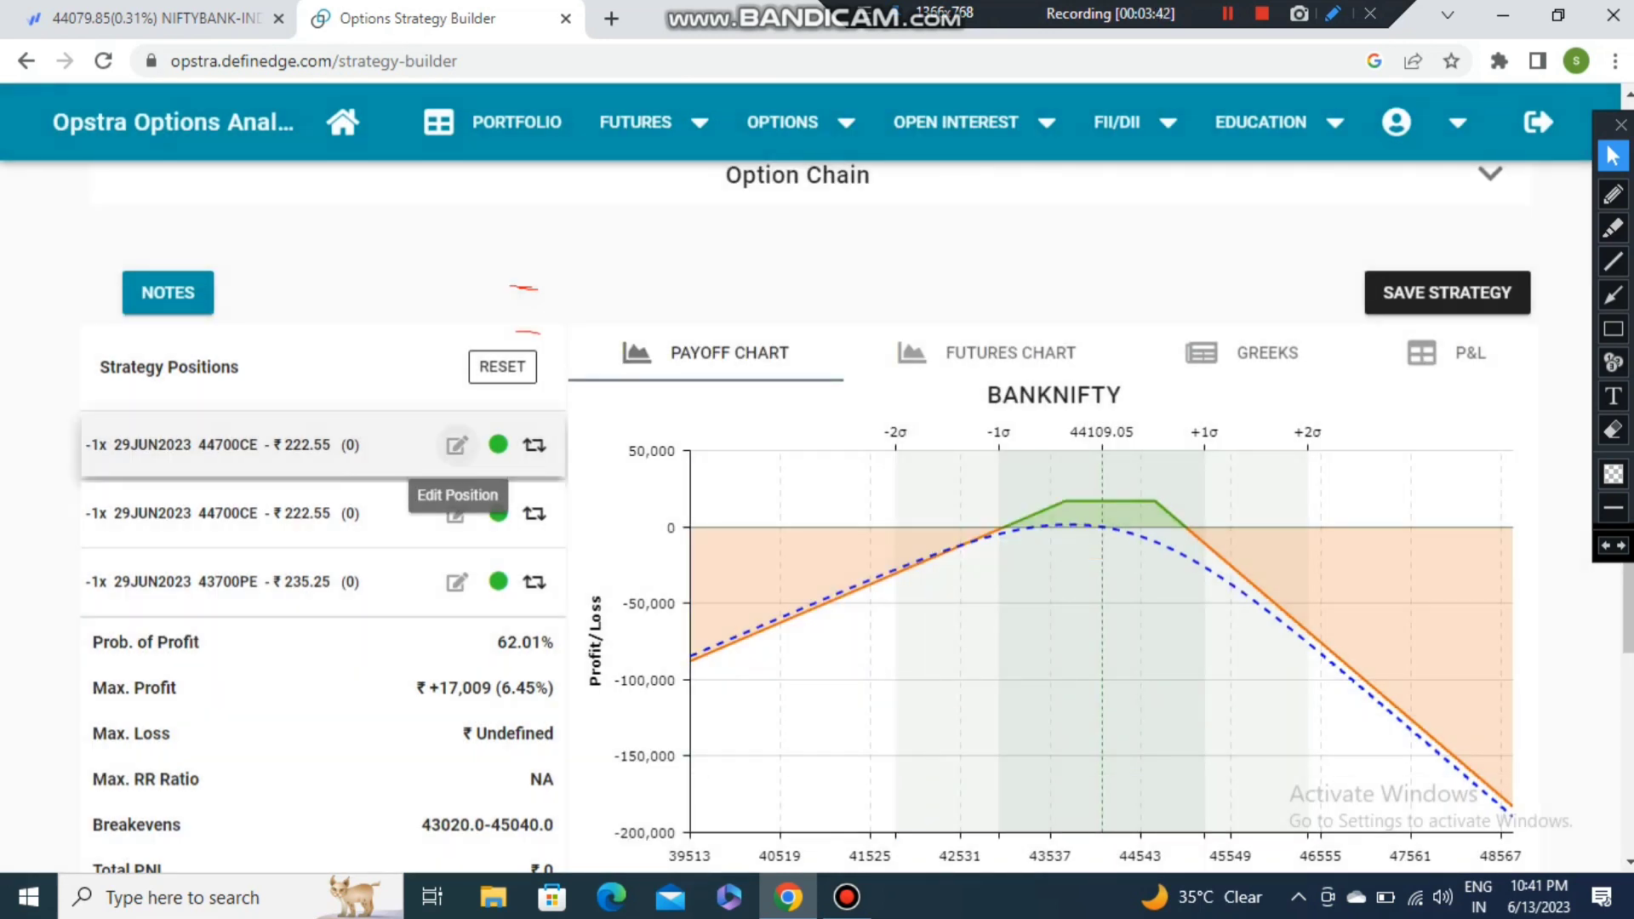
pyautogui.click(457, 445)
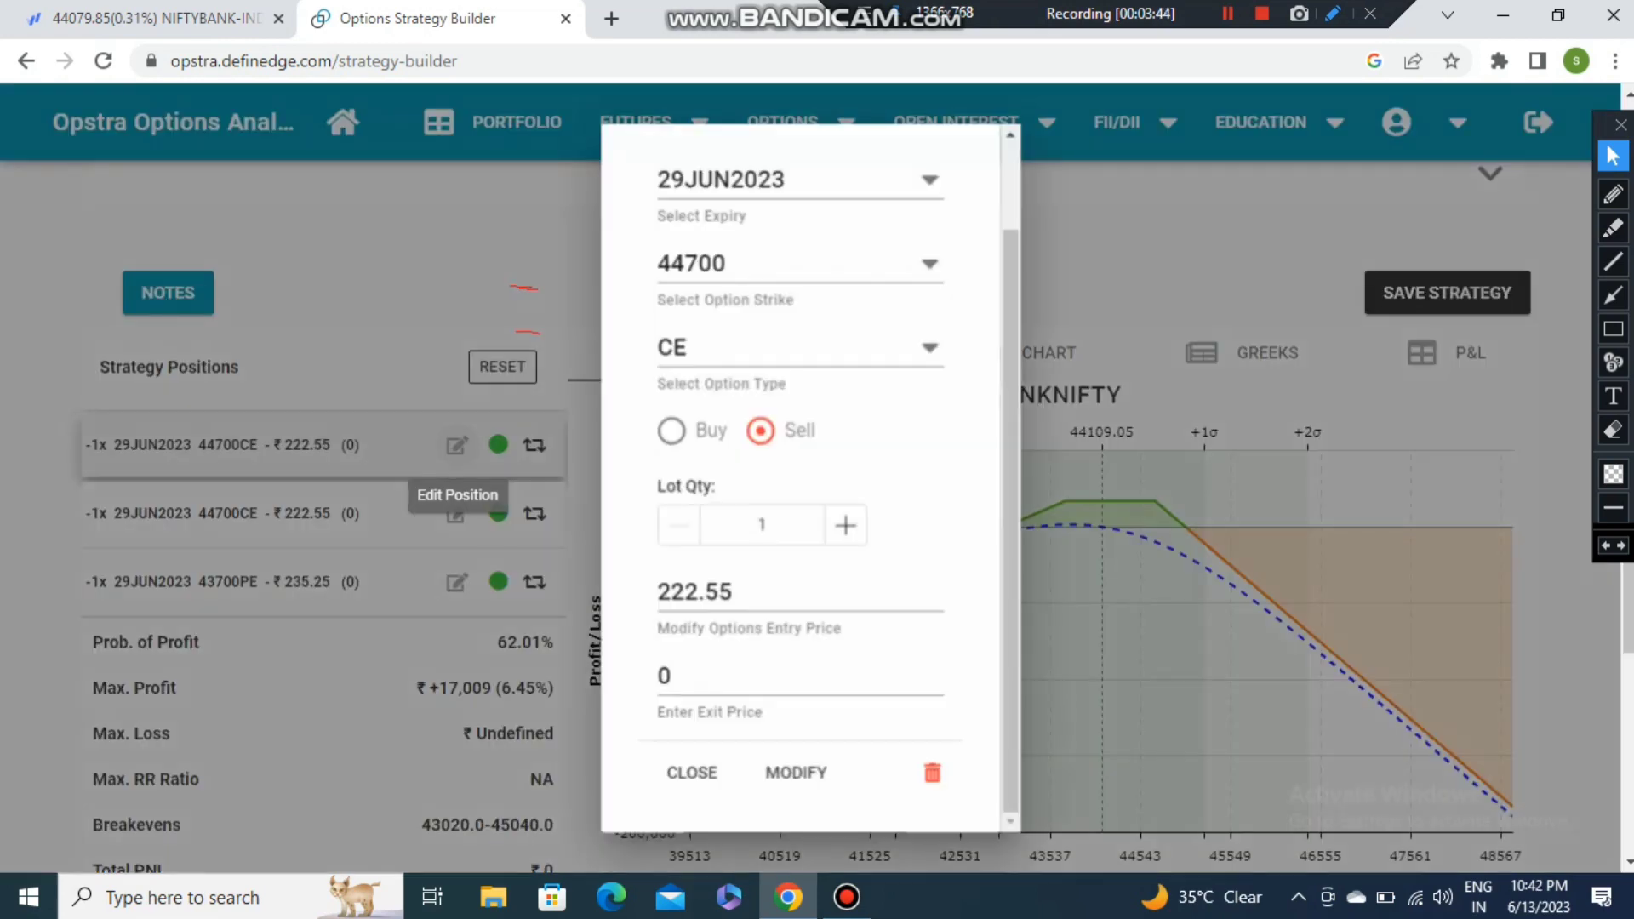
pyautogui.click(932, 773)
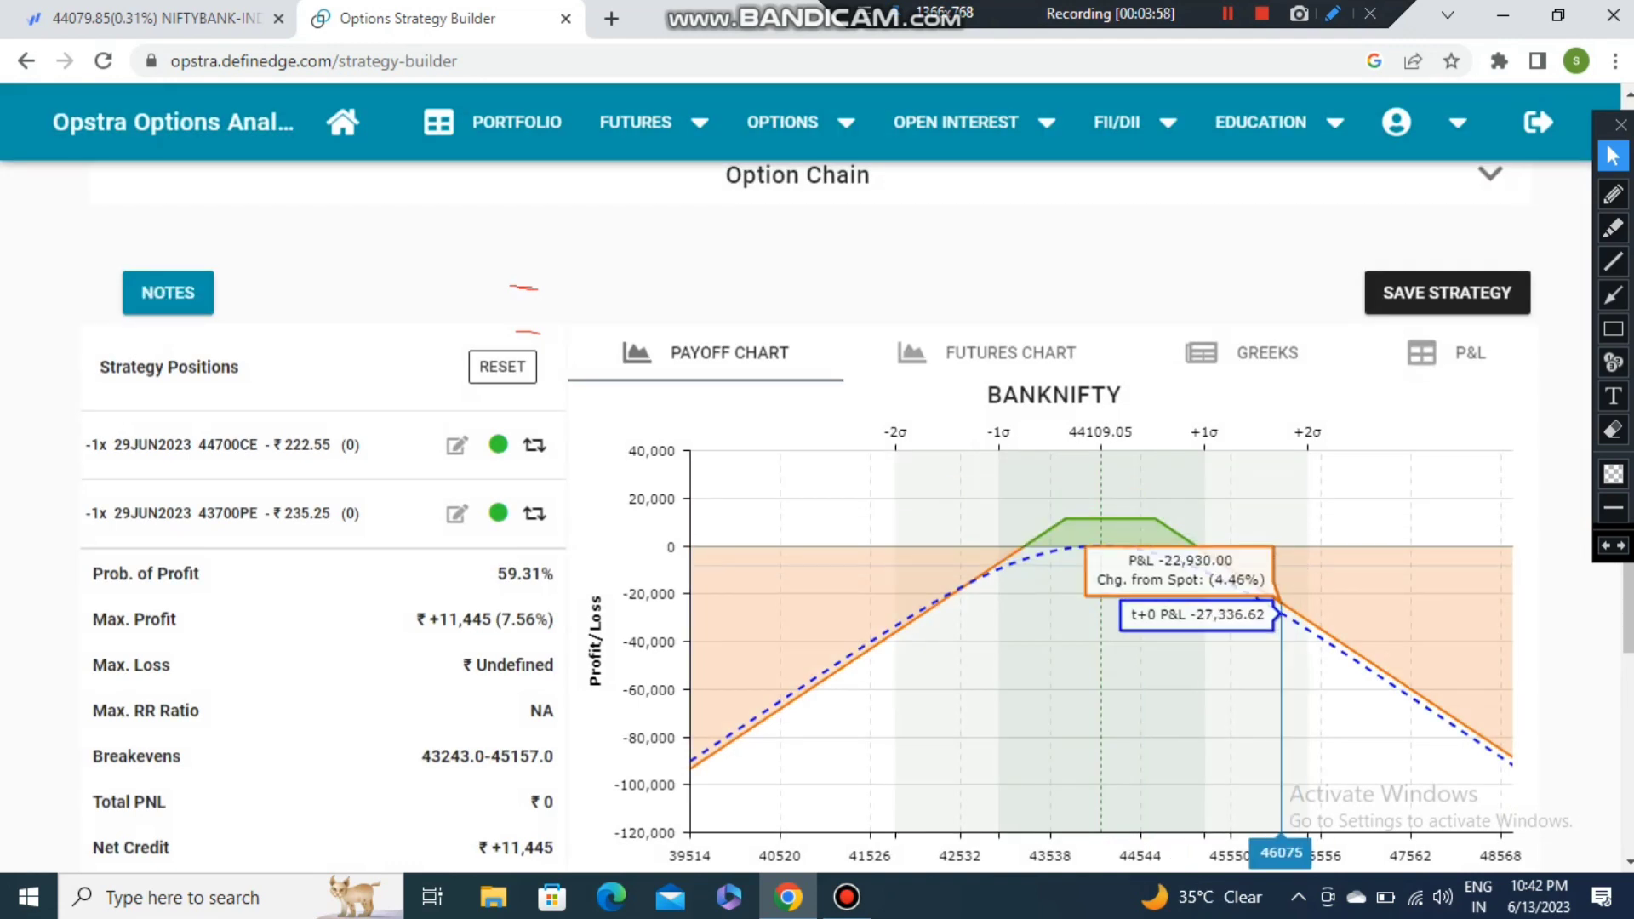
# Step: Circle the lower breakeven in the strategy summary with the pen and draw a downward arrow beside it
pyautogui.scroll(3, 1192, 596)
pyautogui.scroll(-4, 1191, 596)
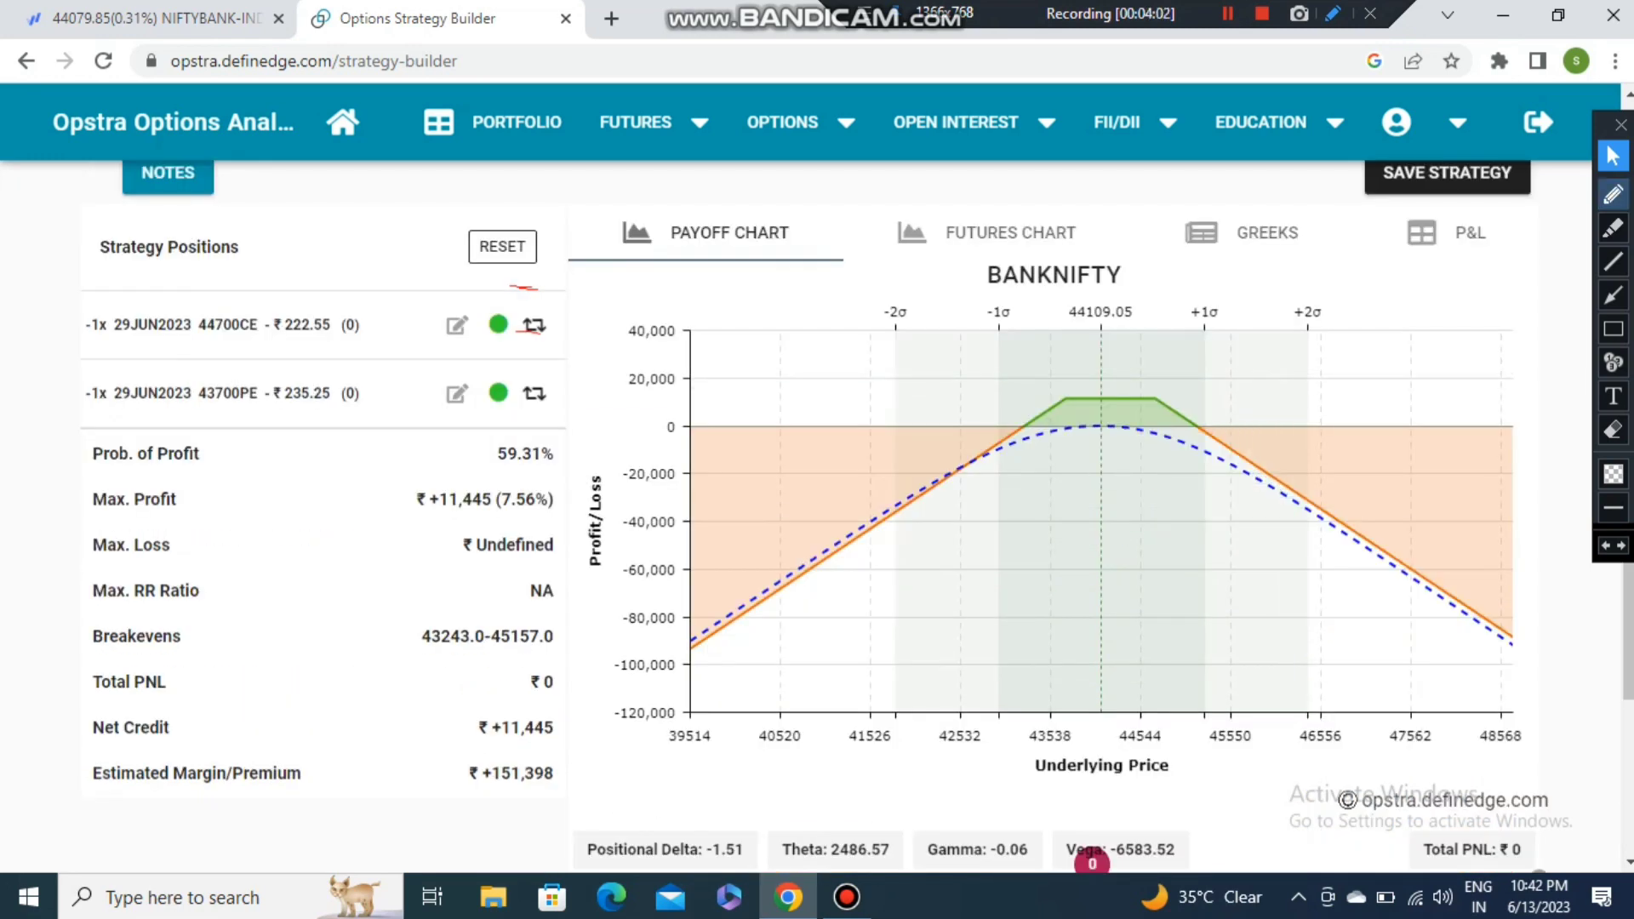
pyautogui.click(1613, 194)
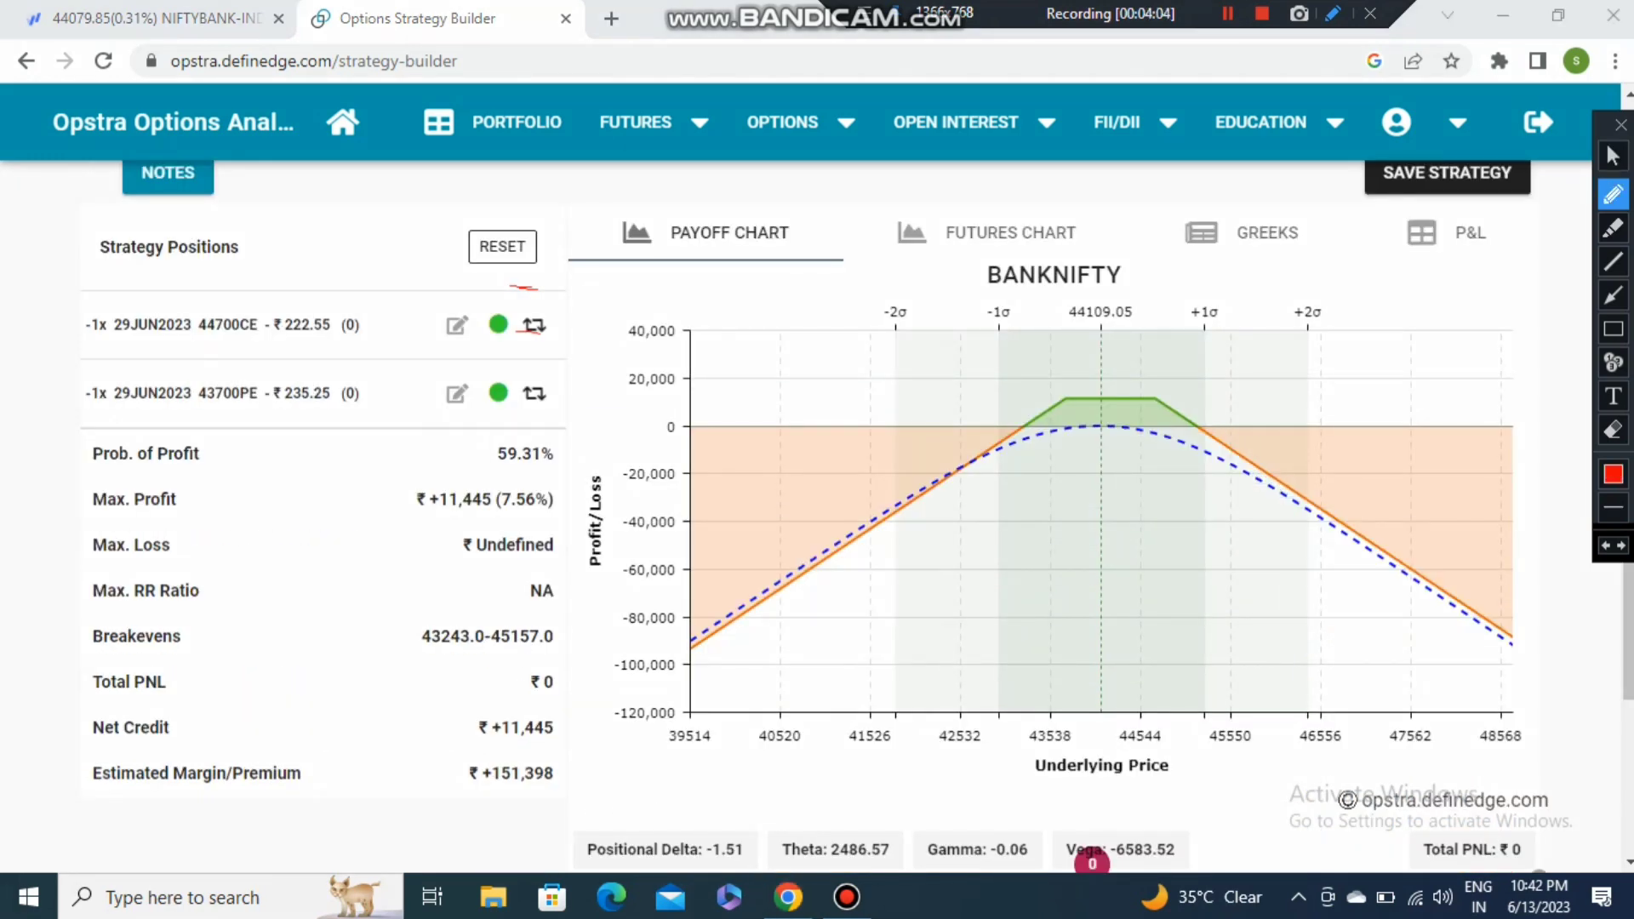
pyautogui.moveTo(409, 642)
pyautogui.mouseDown()
pyautogui.moveTo(449, 652)
pyautogui.moveTo(478, 634)
pyautogui.moveTo(428, 610)
pyautogui.moveTo(375, 698)
pyautogui.moveTo(391, 663)
pyautogui.mouseUp()
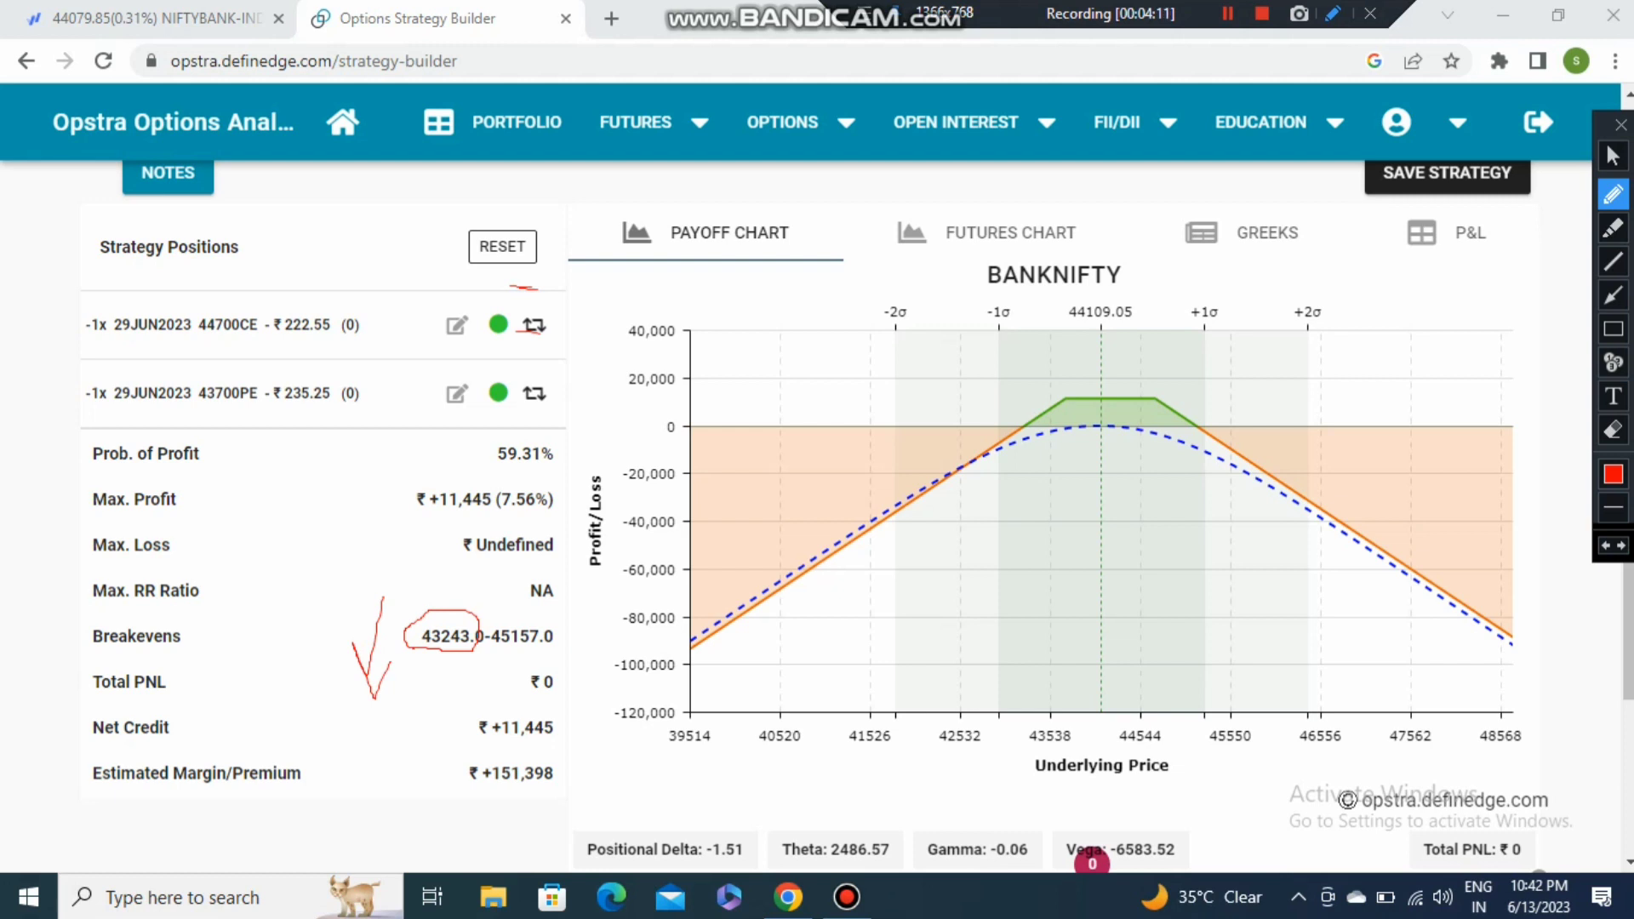
# Step: Draw an upward arrow from the upper breakeven and circle the estimated margin, maximum profit and probability of profit with the pen
pyautogui.moveTo(589, 593)
pyautogui.mouseDown()
pyautogui.moveTo(537, 620)
pyautogui.moveTo(597, 590)
pyautogui.moveTo(598, 624)
pyautogui.mouseUp()
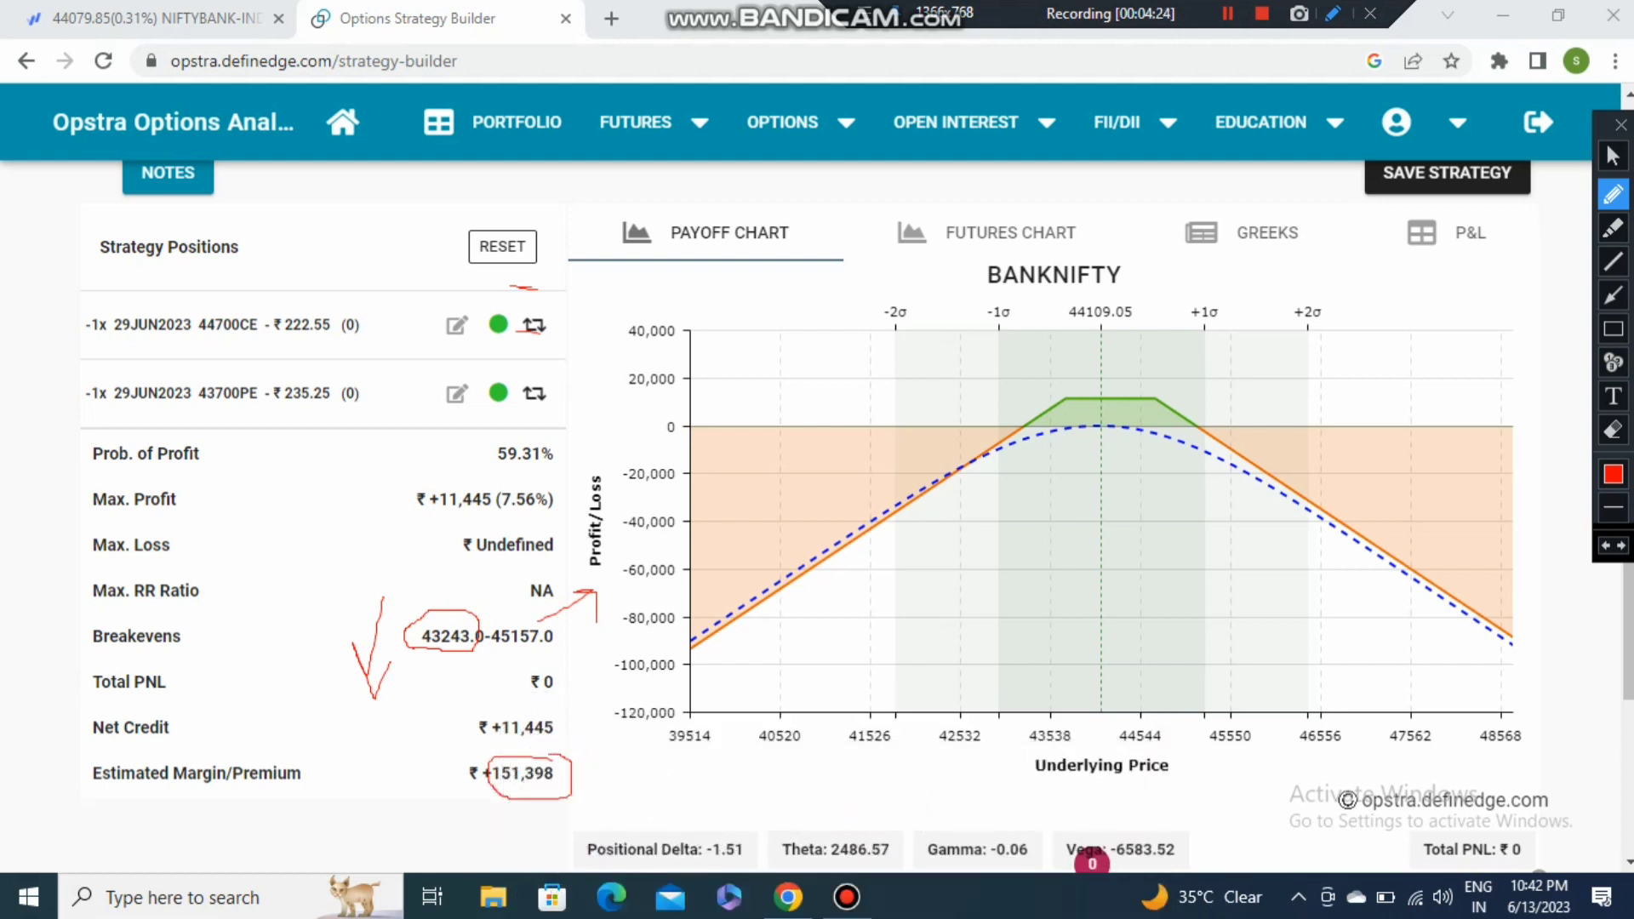
pyautogui.moveTo(508, 481)
pyautogui.mouseDown()
pyautogui.moveTo(439, 470)
pyautogui.moveTo(450, 527)
pyautogui.moveTo(514, 507)
pyautogui.moveTo(513, 483)
pyautogui.mouseUp()
pyautogui.moveTo(564, 437)
pyautogui.mouseDown()
pyautogui.moveTo(509, 427)
pyautogui.moveTo(506, 474)
pyautogui.moveTo(563, 482)
pyautogui.mouseUp()
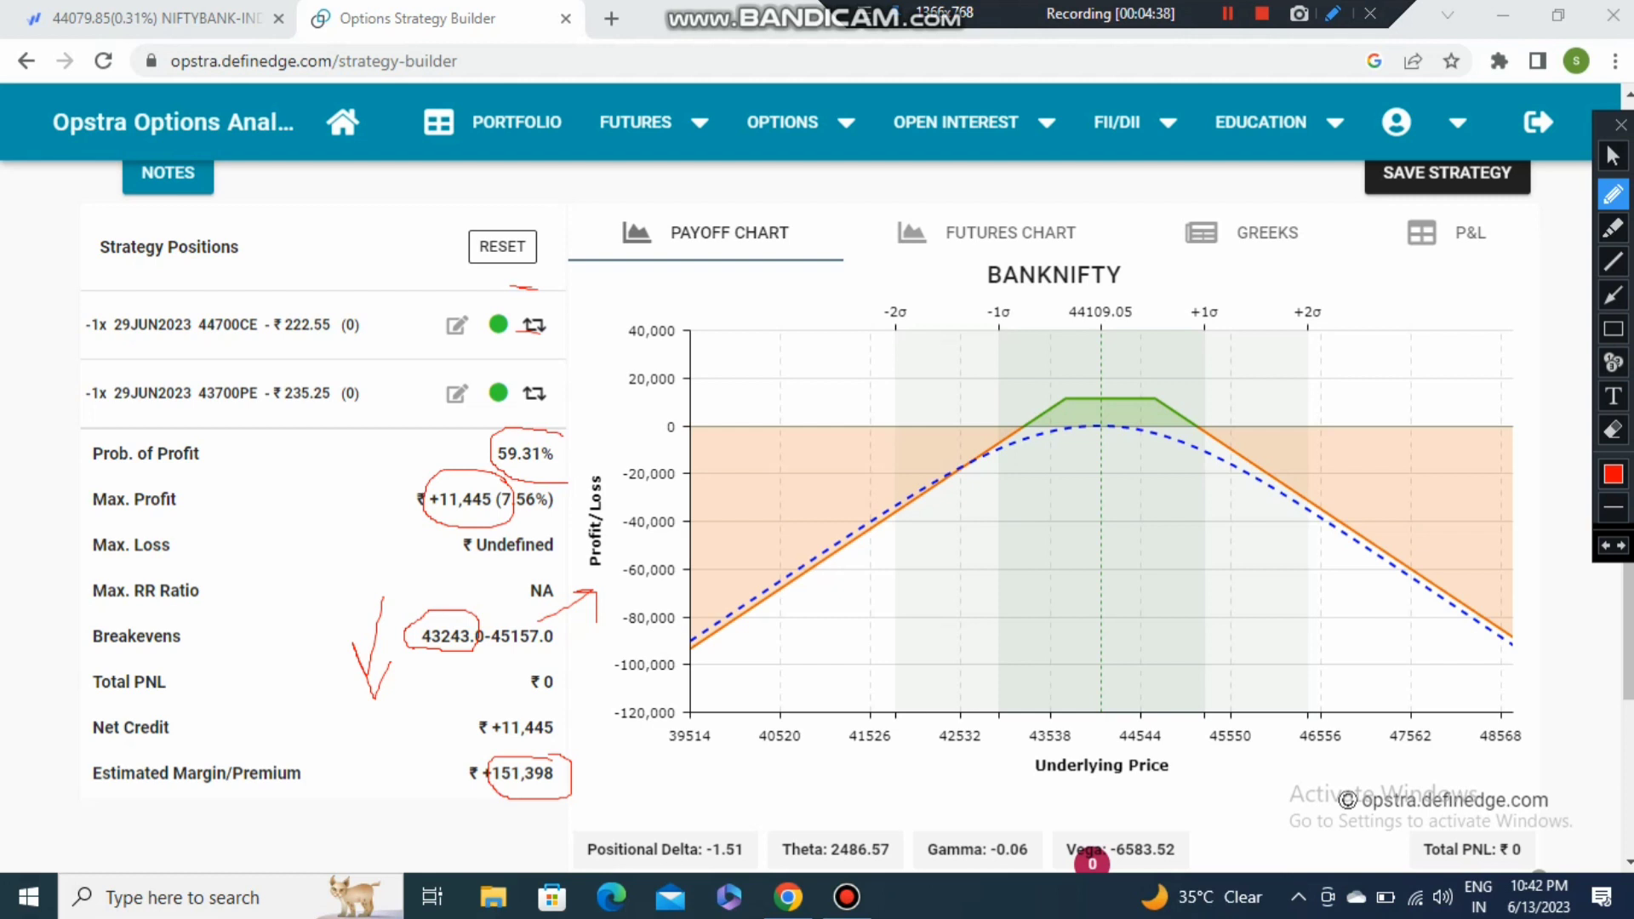
pyautogui.moveTo(558, 432)
pyautogui.mouseDown()
pyautogui.moveTo(571, 469)
pyautogui.moveTo(538, 492)
pyautogui.mouseUp()
# Step: Handwrite 5700 beside the payoff chart and sketch a zigzag with an underline inside the chart's profit zone
pyautogui.moveTo(609, 412)
pyautogui.mouseDown()
pyautogui.moveTo(621, 454)
pyautogui.moveTo(642, 458)
pyautogui.moveTo(669, 423)
pyautogui.moveTo(684, 438)
pyautogui.mouseUp()
pyautogui.moveTo(690, 412)
pyautogui.mouseDown()
pyautogui.moveTo(690, 437)
pyautogui.moveTo(725, 393)
pyautogui.moveTo(739, 417)
pyautogui.mouseUp()
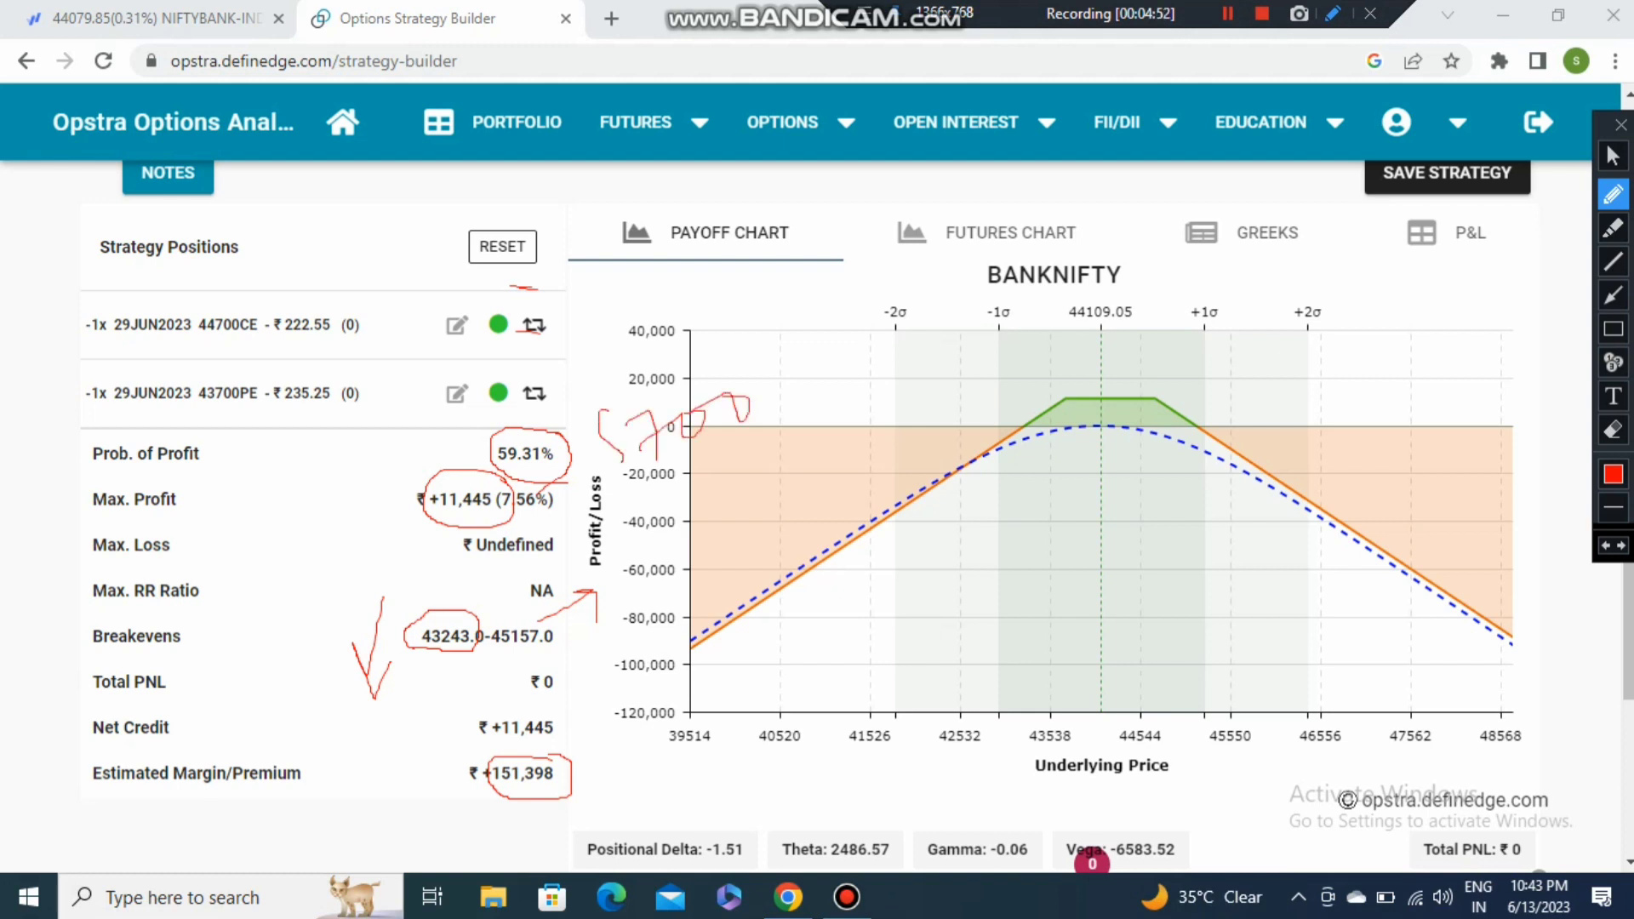
pyautogui.moveTo(1069, 411)
pyautogui.mouseDown()
pyautogui.moveTo(1125, 398)
pyautogui.moveTo(1146, 416)
pyautogui.moveTo(1070, 417)
pyautogui.mouseUp()
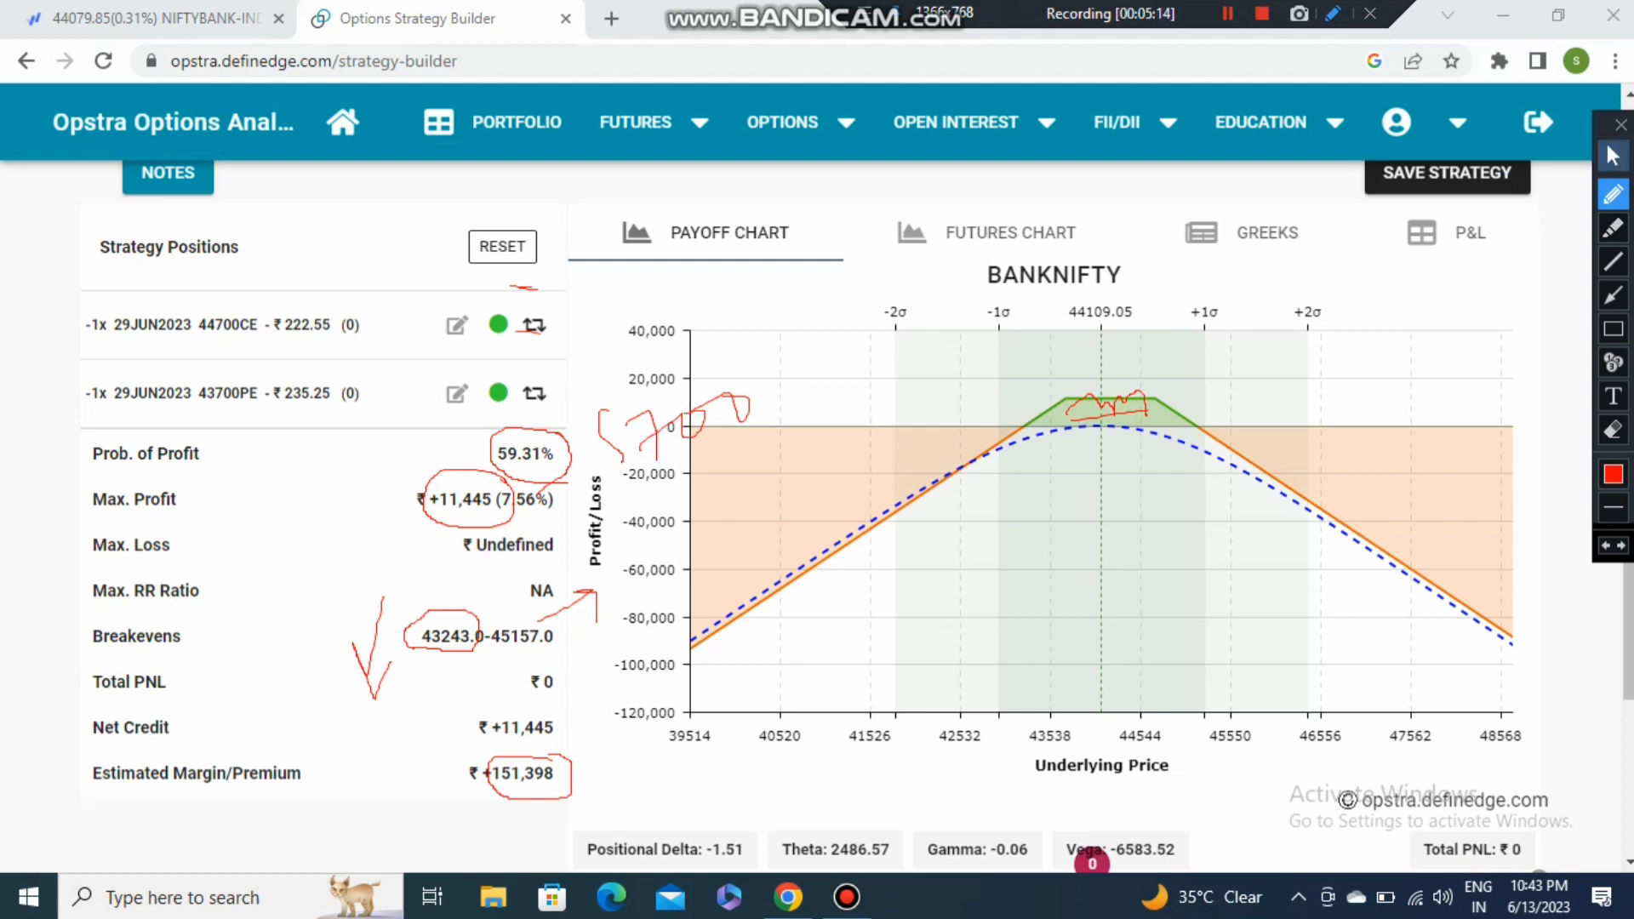
# Step: Erase the pen marks over the strategy summary and the handwritten 5700, keeping the sketch in the profit zone
pyautogui.click(1613, 156)
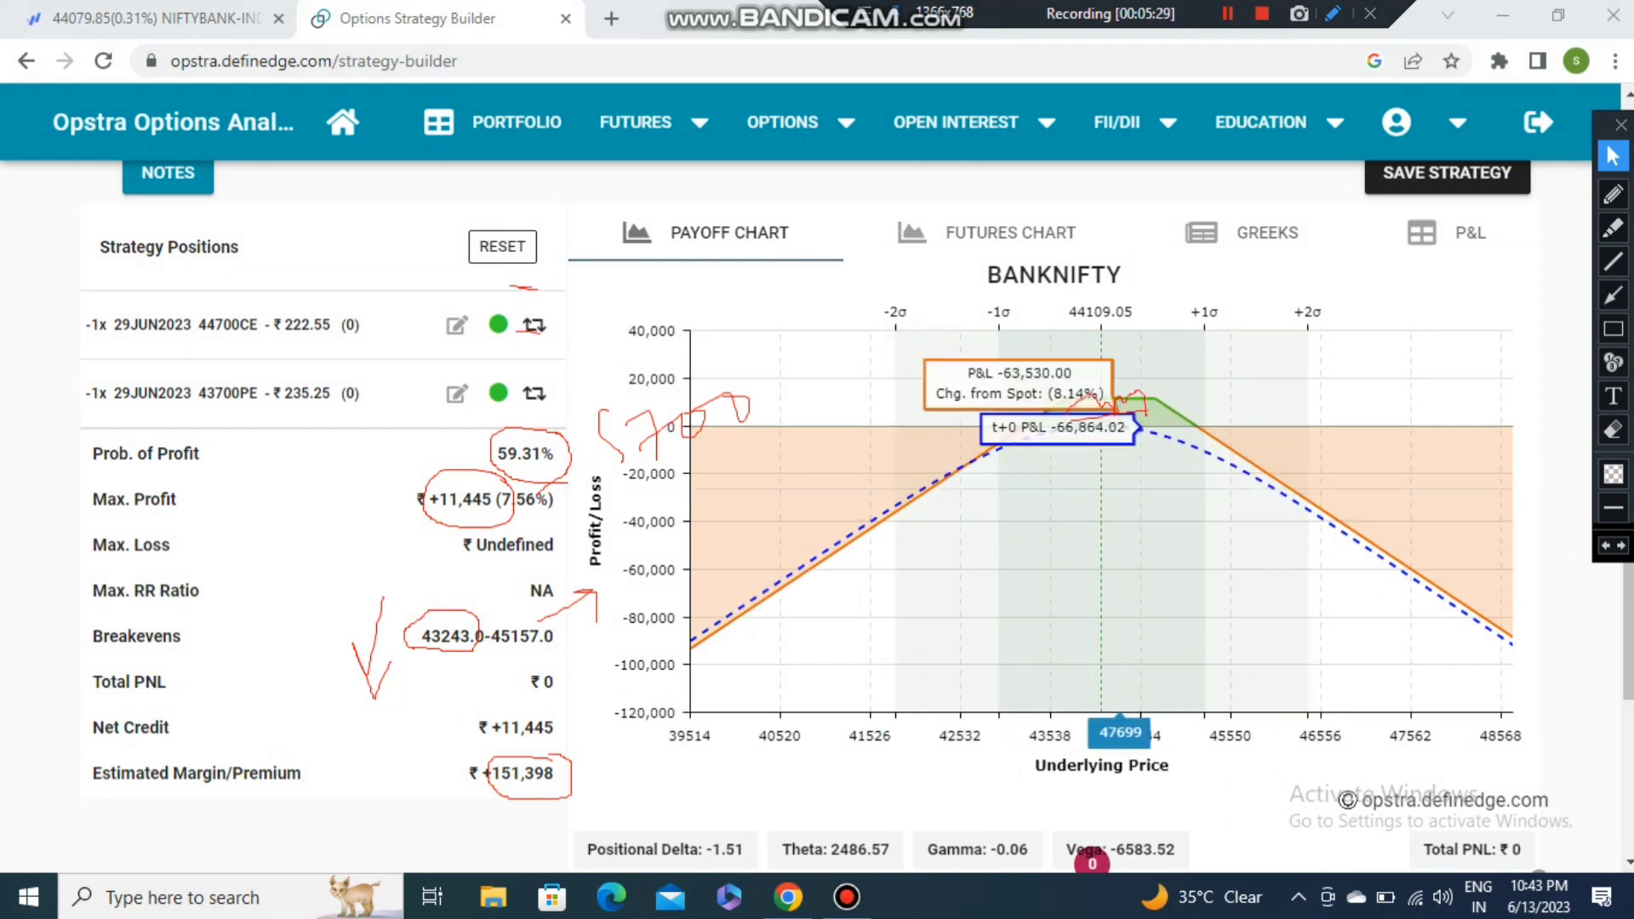
pyautogui.scroll(1, 1379, 596)
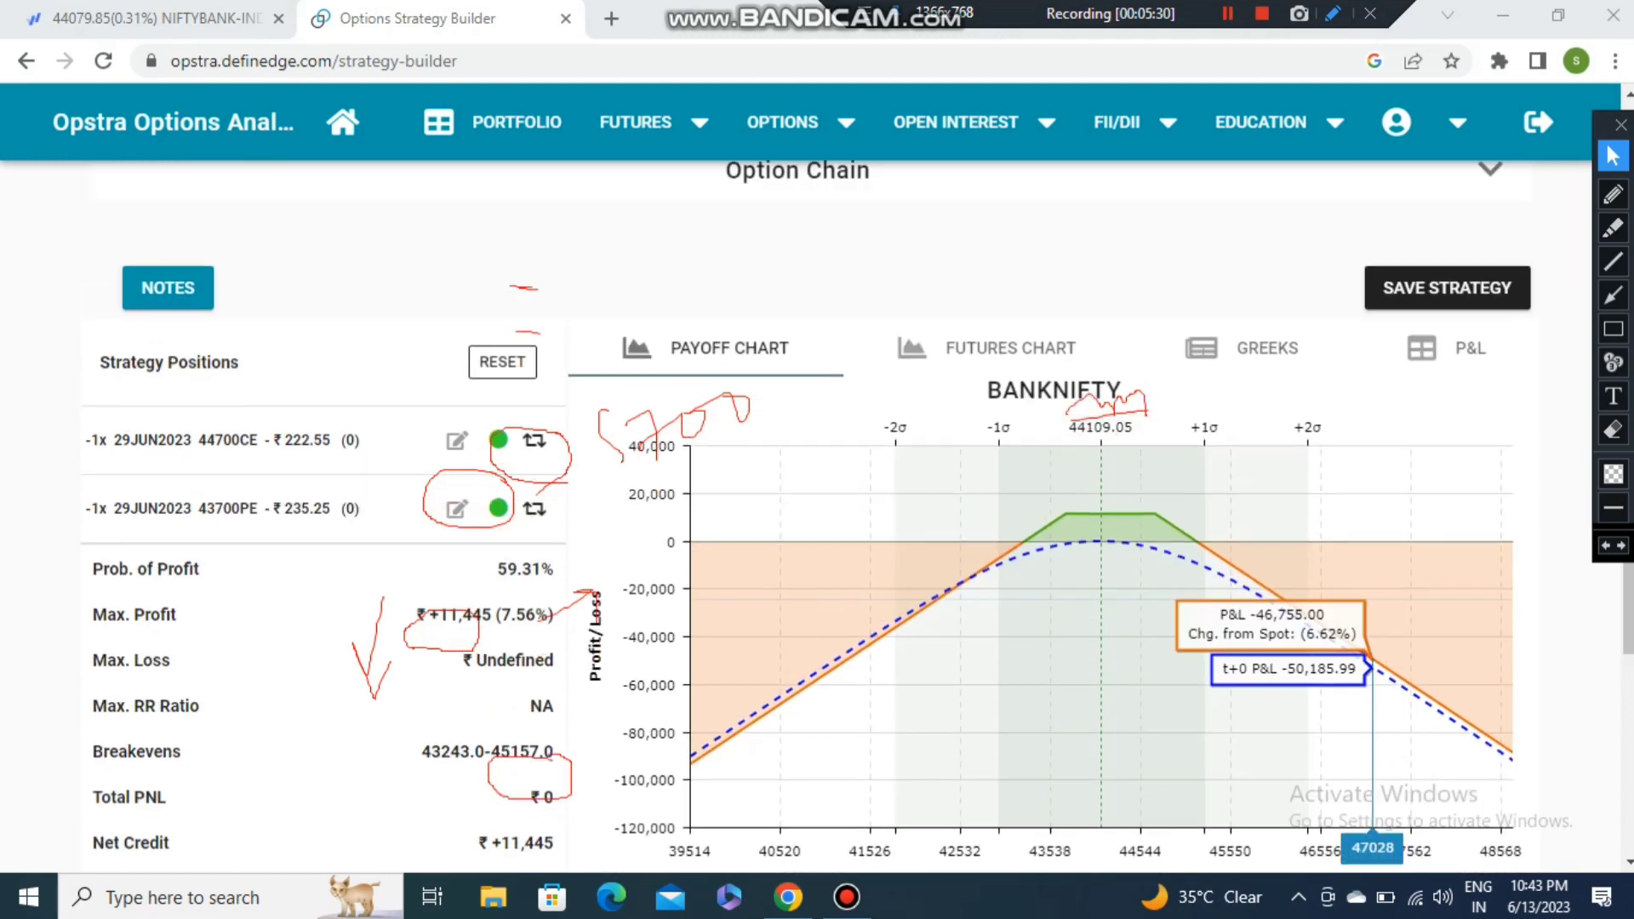
pyautogui.scroll(-2, 1106, 596)
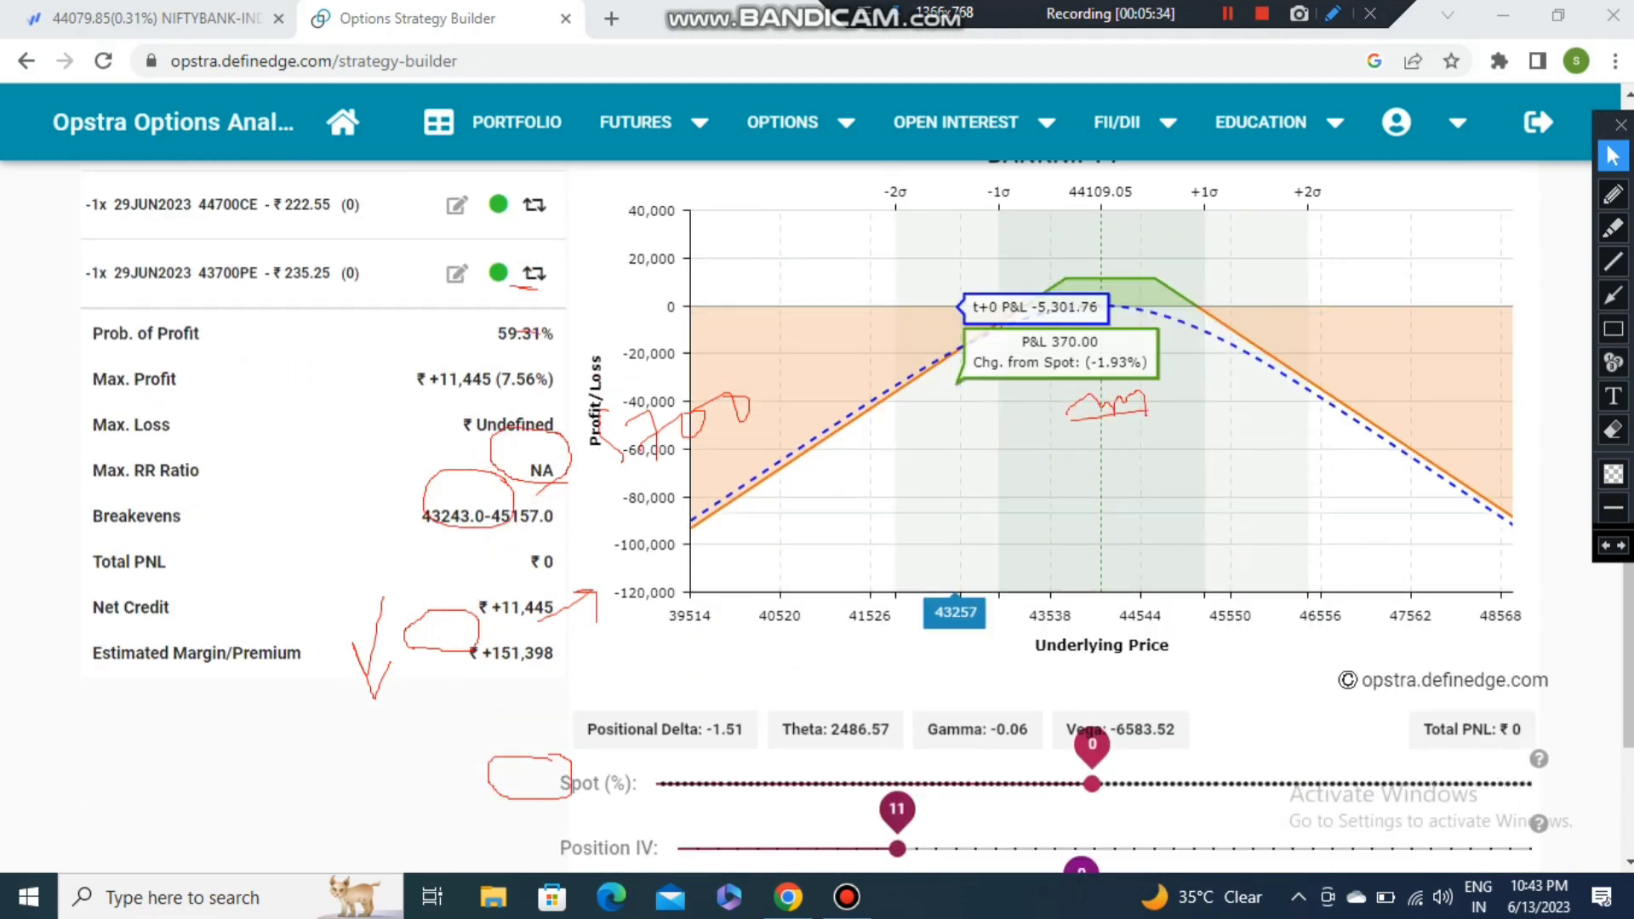
pyautogui.scroll(1, 1027, 391)
pyautogui.scroll(1, 1027, 391)
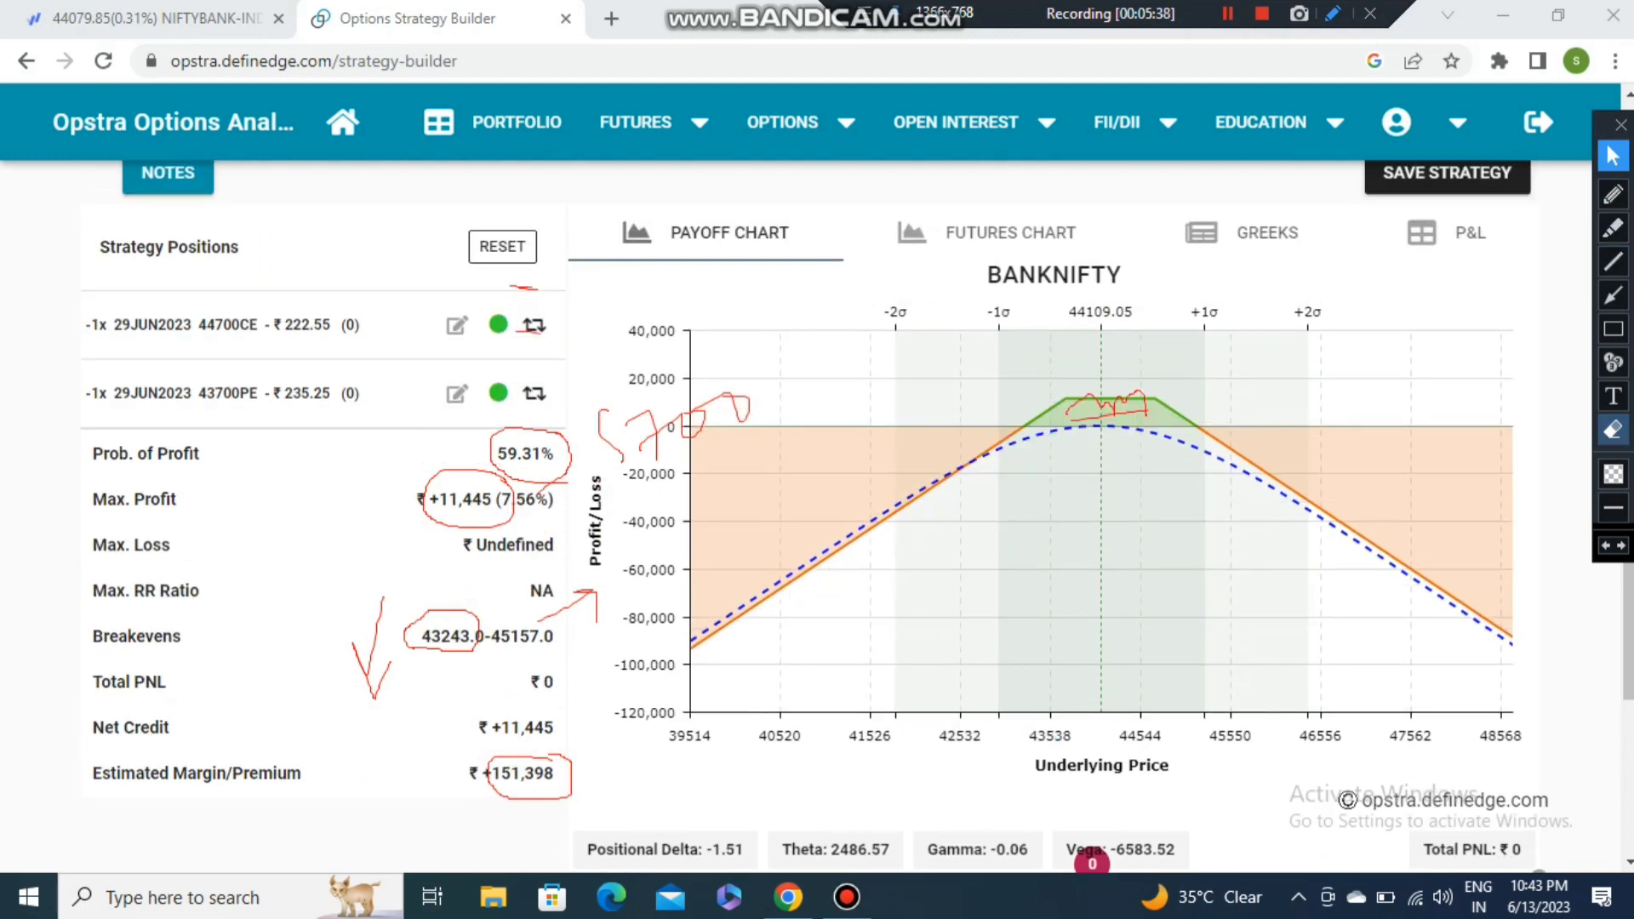
pyautogui.click(1613, 430)
pyautogui.moveTo(531, 274)
pyautogui.mouseDown()
pyautogui.moveTo(789, 414)
pyautogui.moveTo(792, 655)
pyautogui.mouseUp()
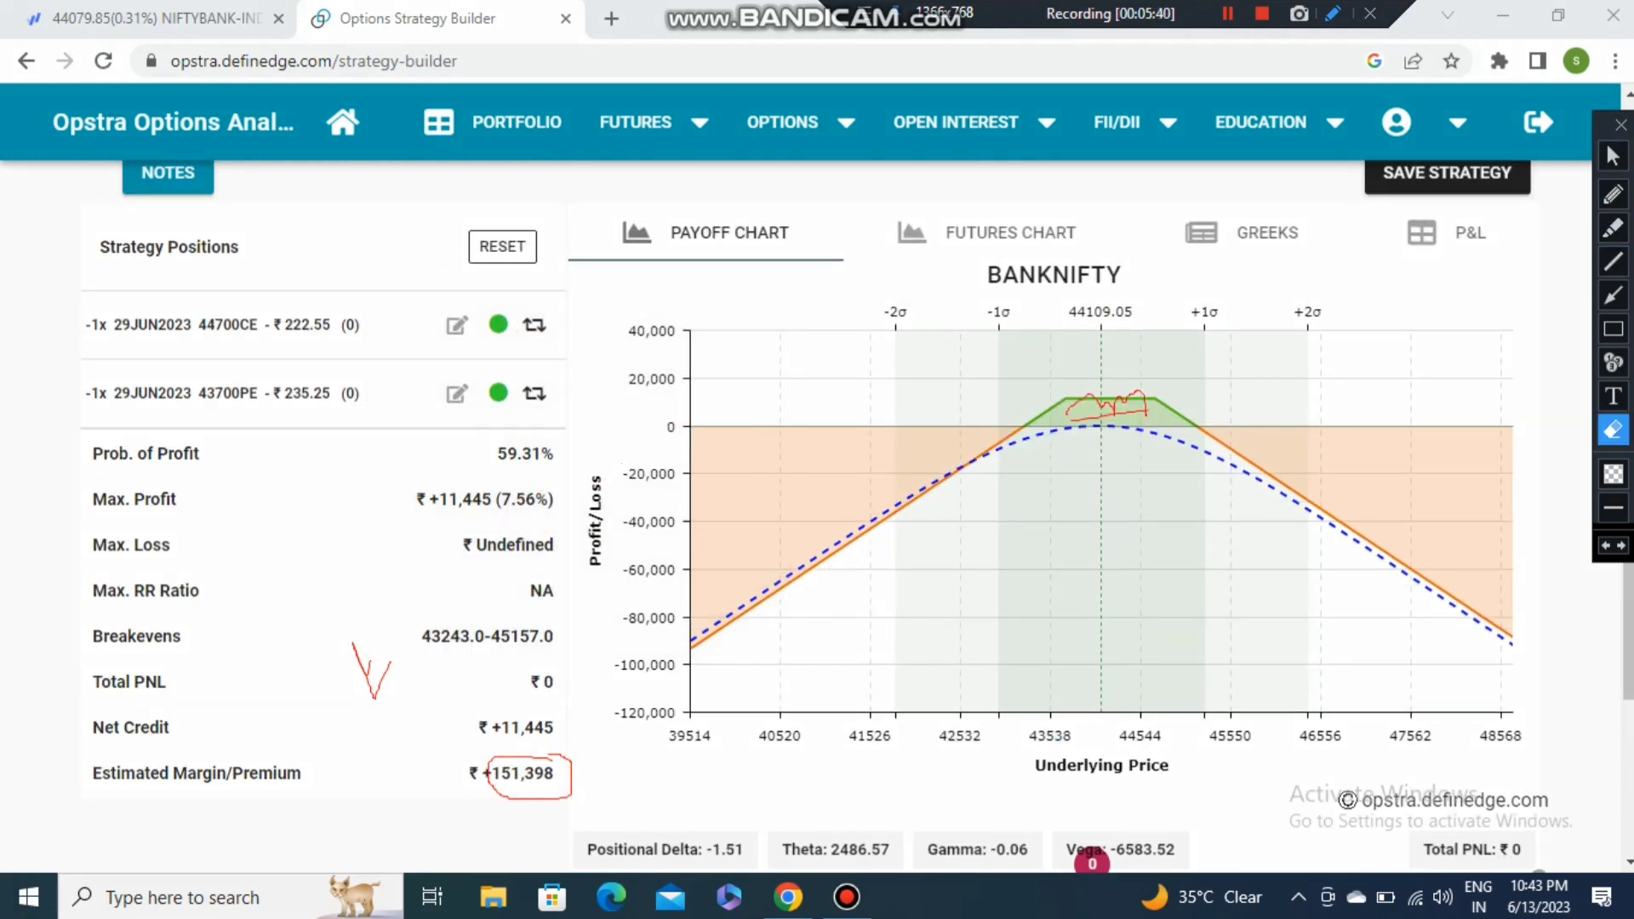
pyautogui.moveTo(240, 590)
pyautogui.mouseDown()
pyautogui.moveTo(541, 748)
pyautogui.moveTo(603, 819)
pyautogui.mouseUp()
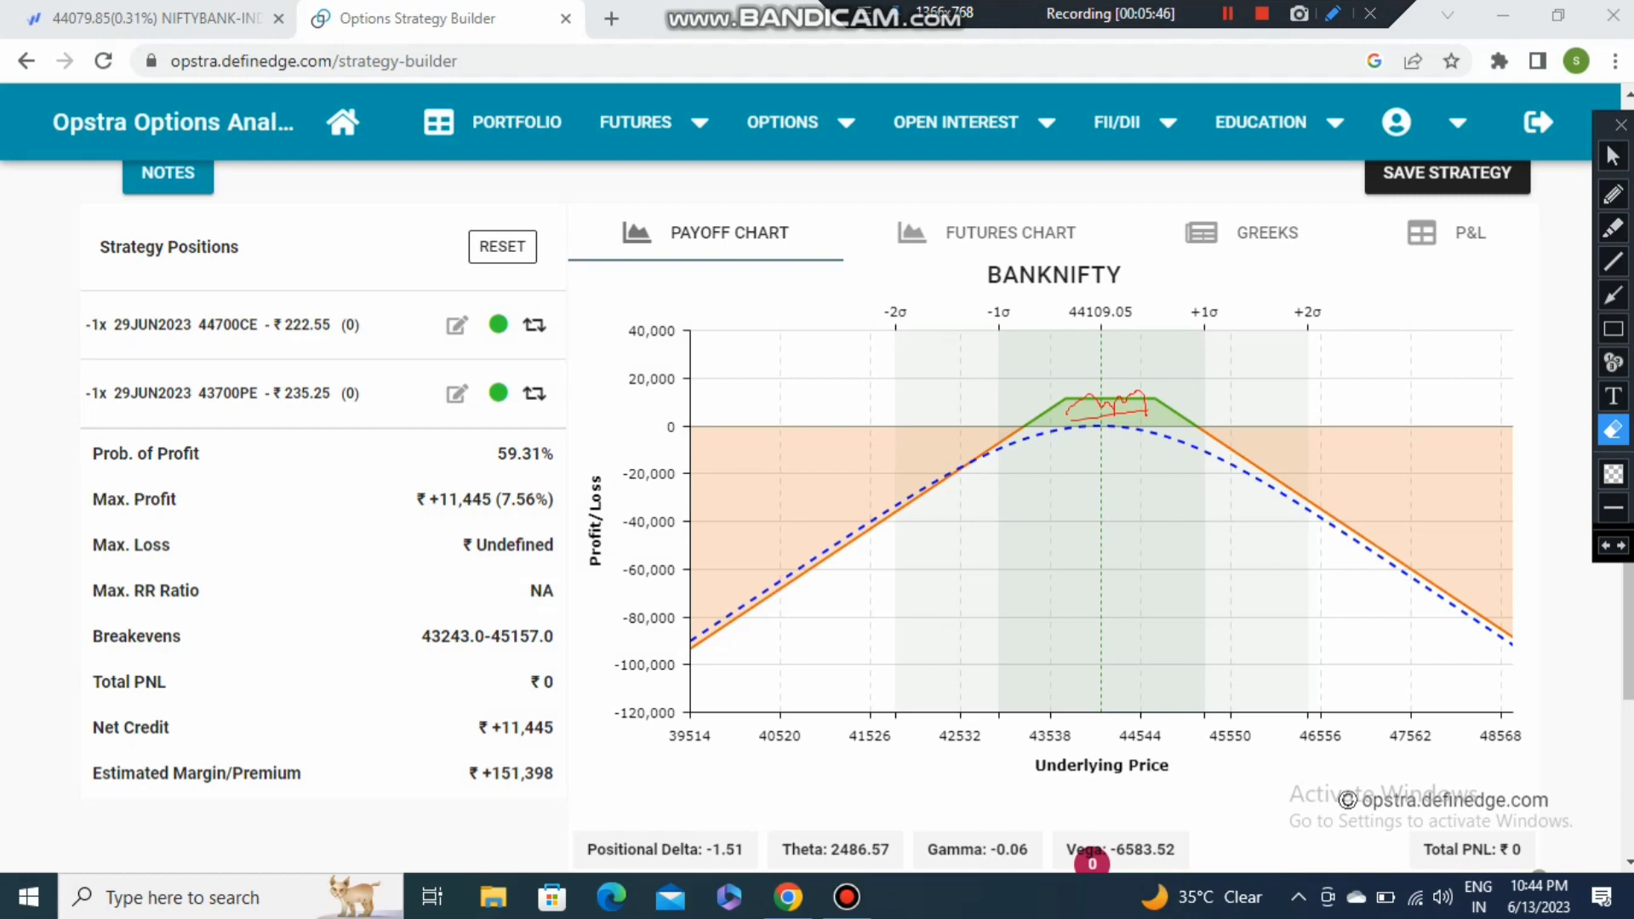
pyautogui.click(1613, 156)
# Step: Set the strike to 43500 with option type PE, and add it as a one-lot buy position
pyautogui.scroll(4, 1055, 511)
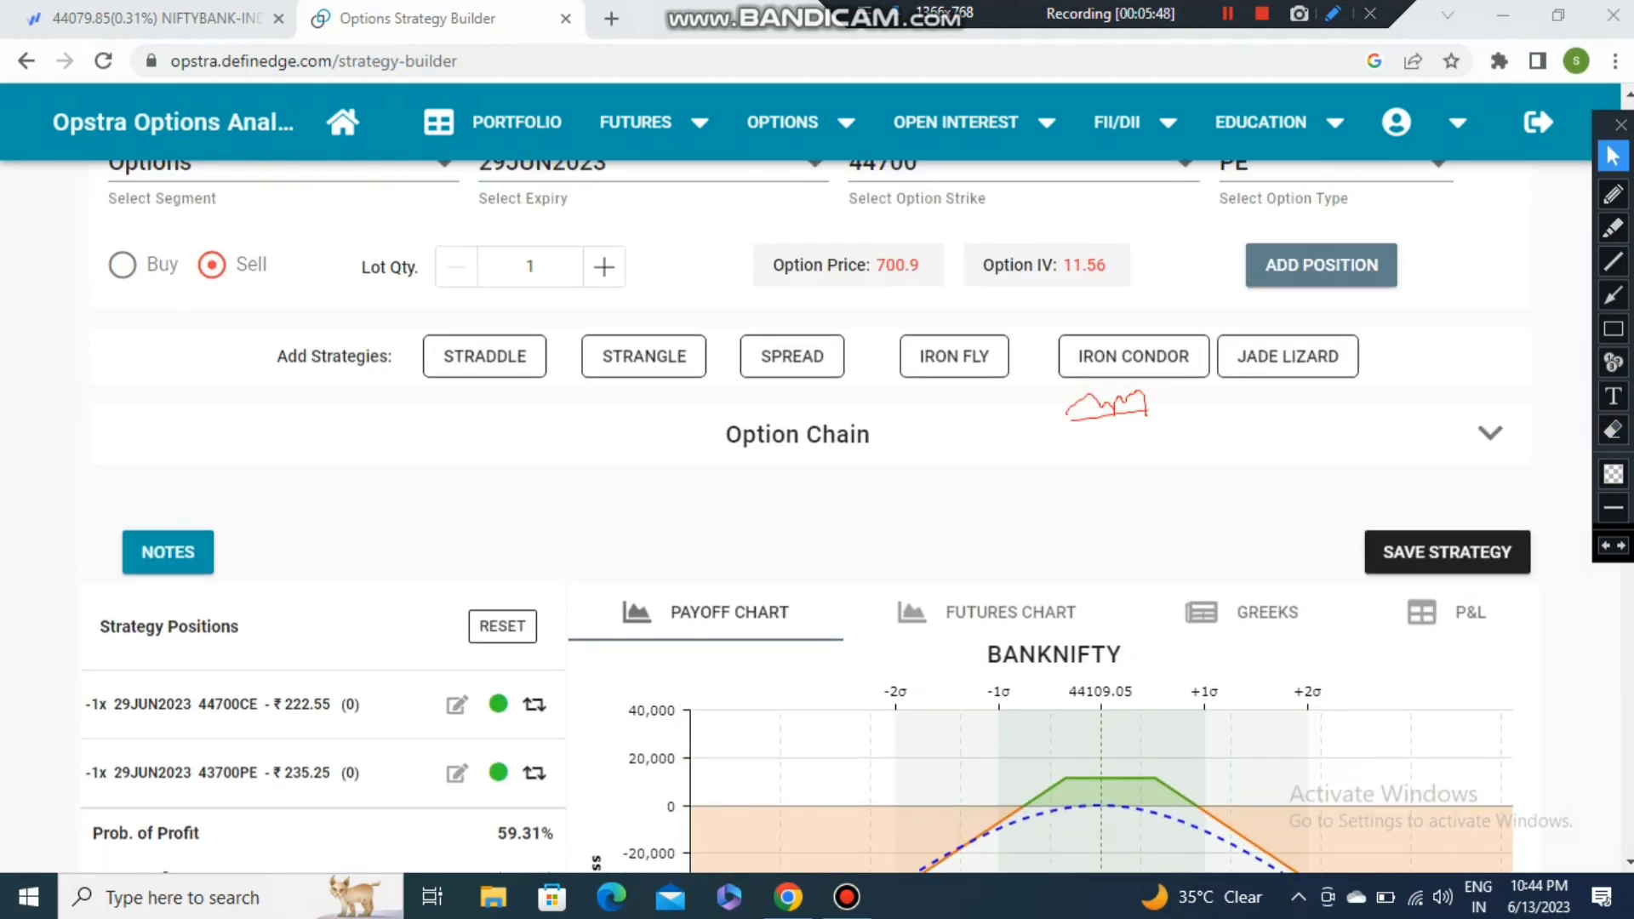
pyautogui.scroll(1, 808, 511)
pyautogui.scroll(-1, 808, 510)
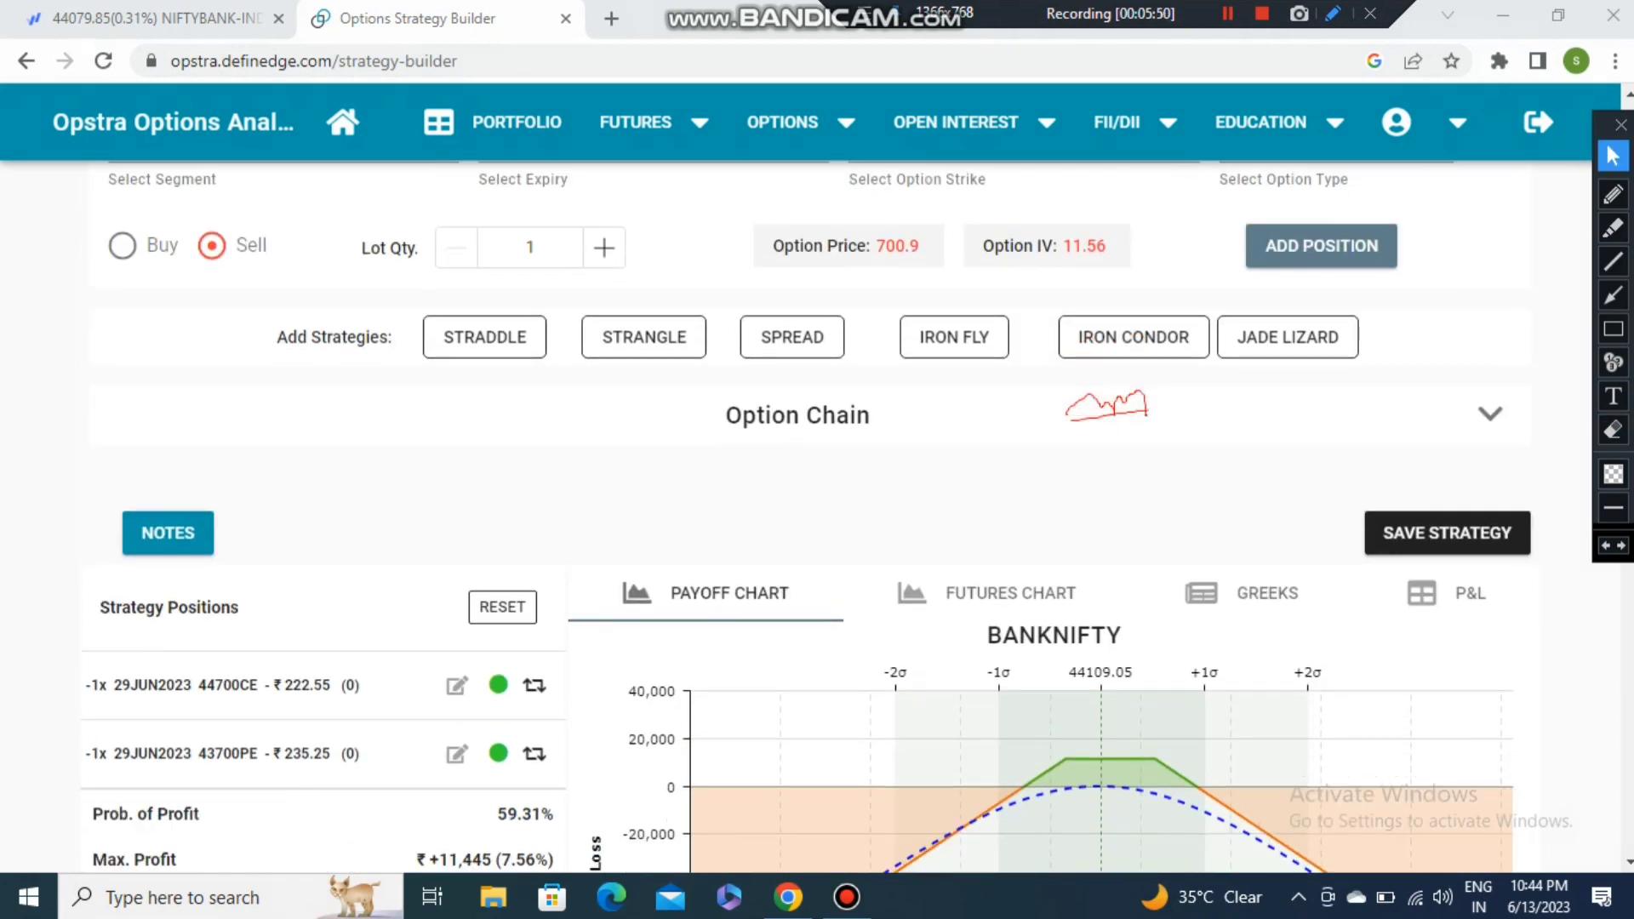
pyautogui.scroll(2, 809, 511)
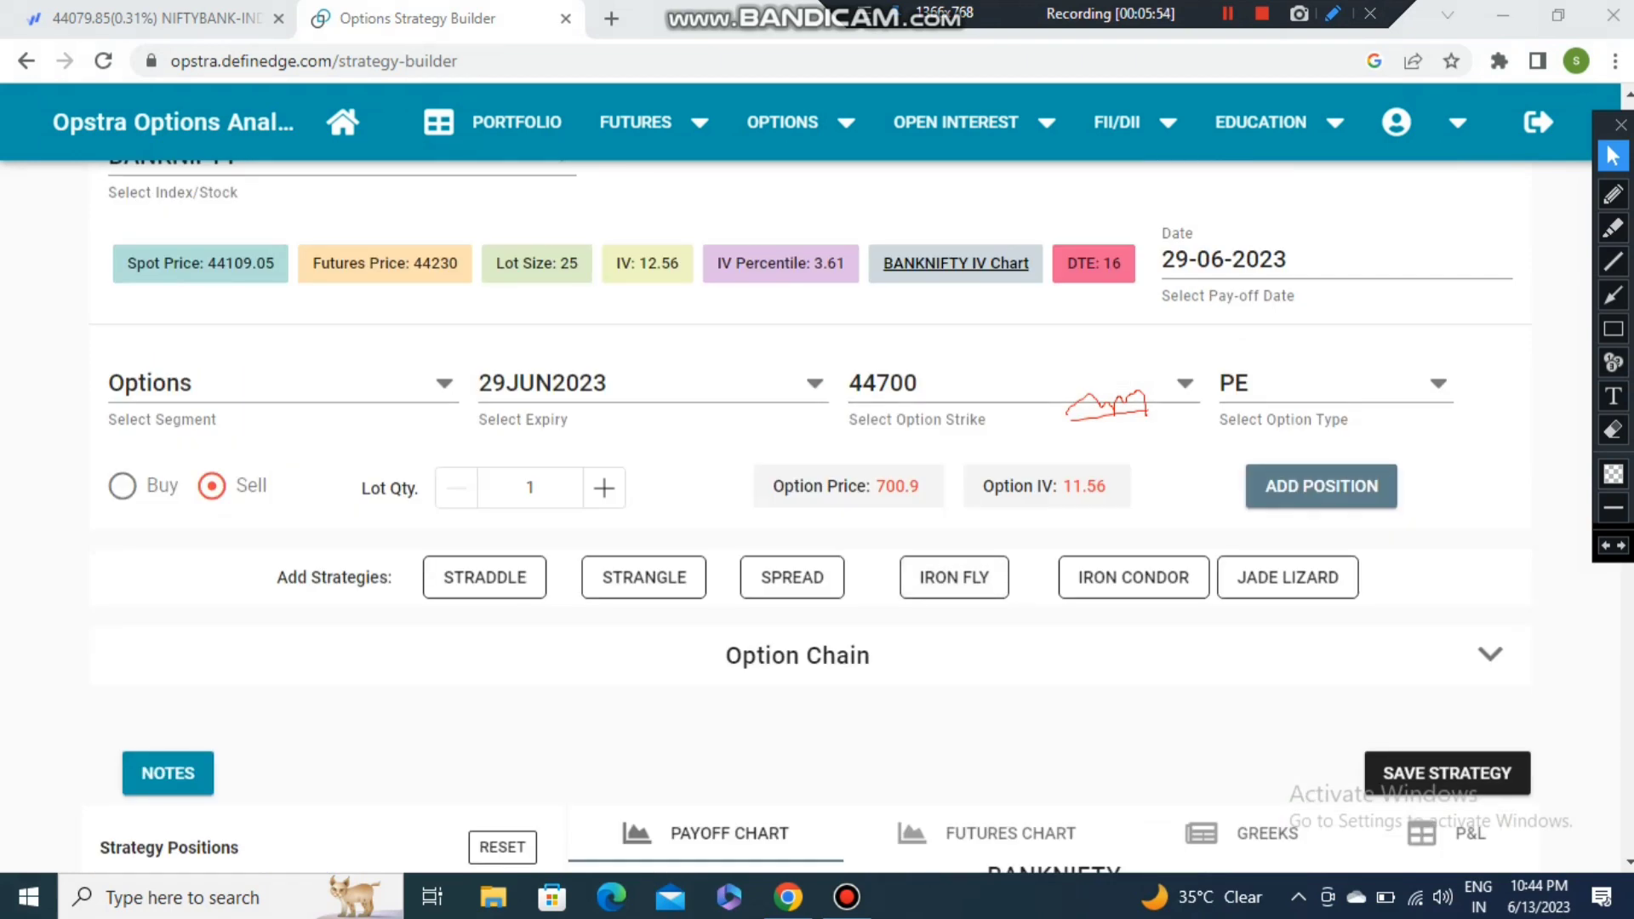
pyautogui.scroll(-5, 808, 511)
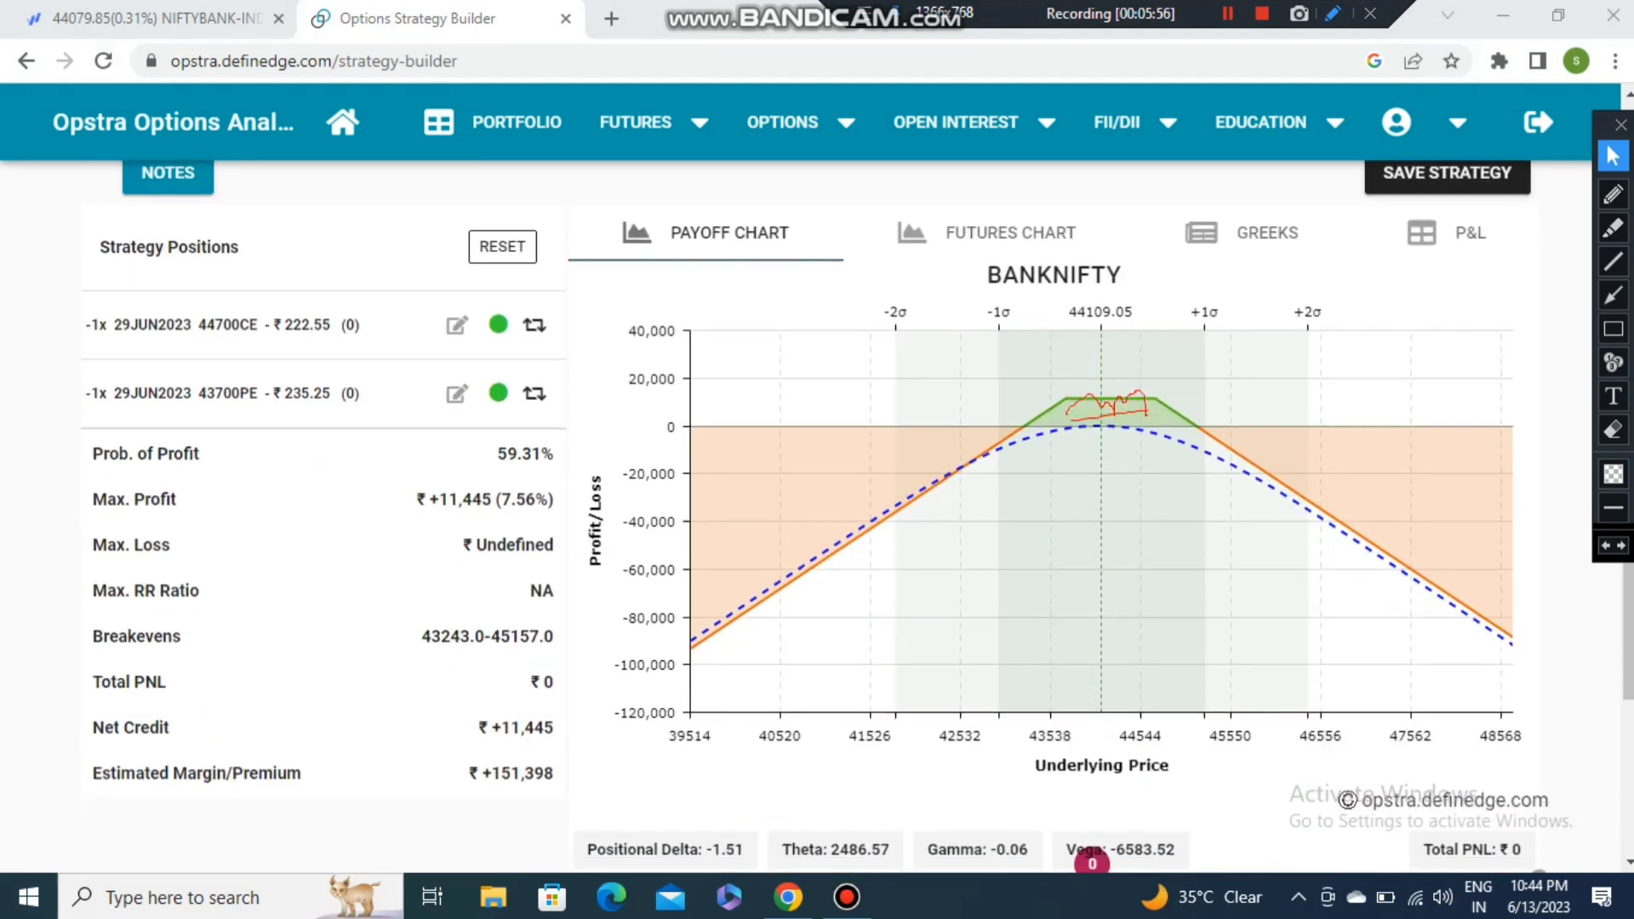
pyautogui.scroll(3, 809, 511)
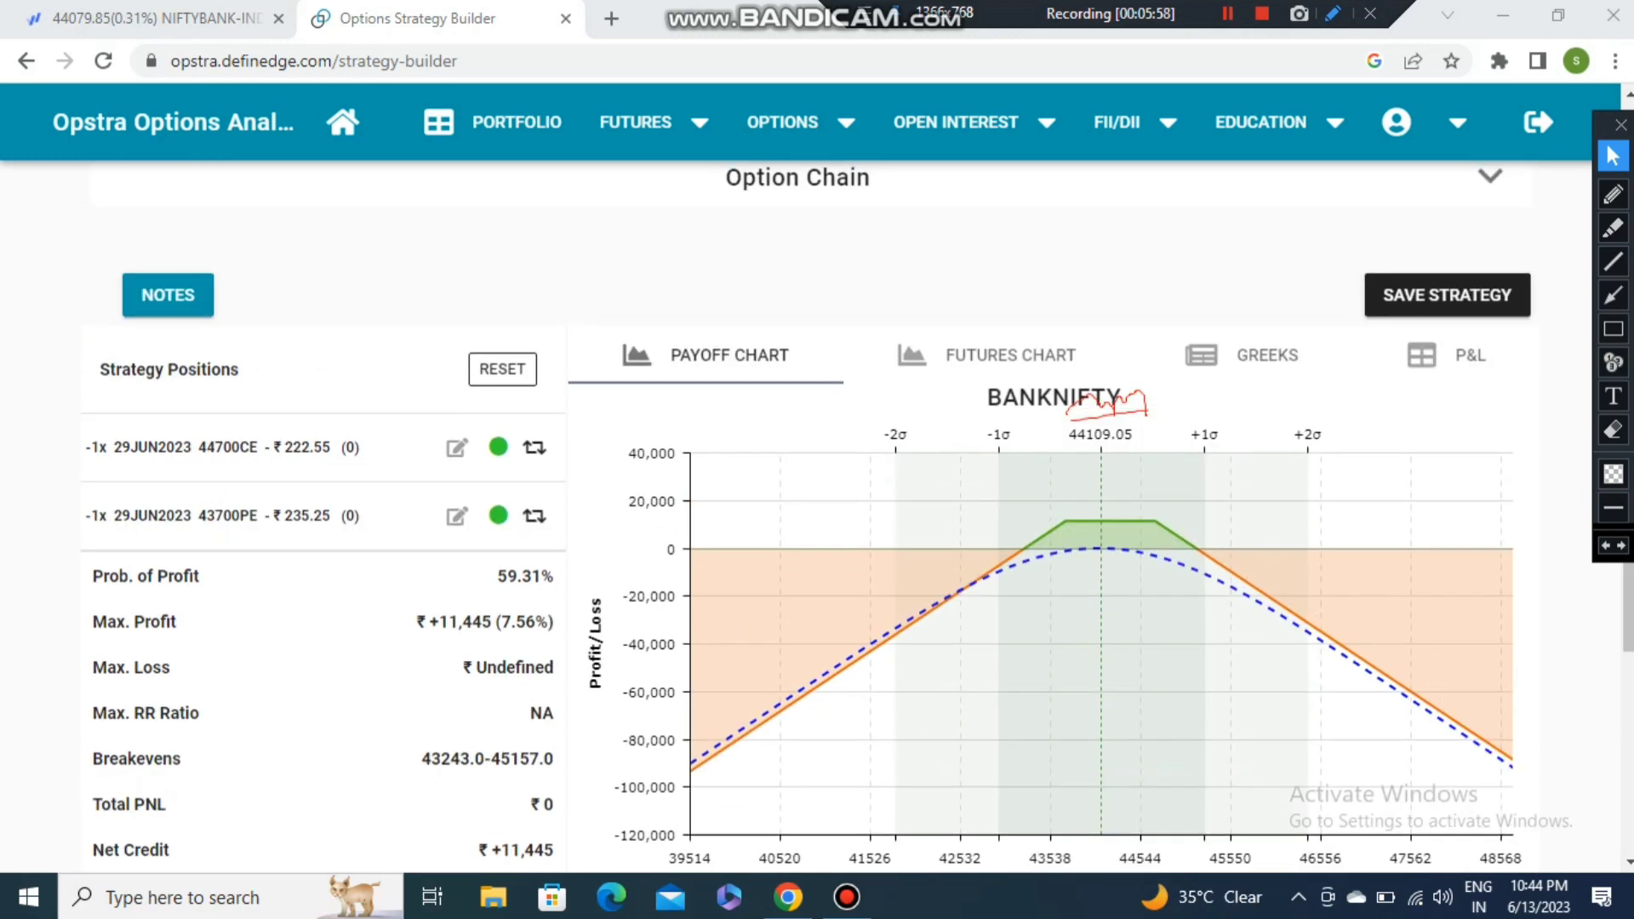
pyautogui.scroll(3, 953, 332)
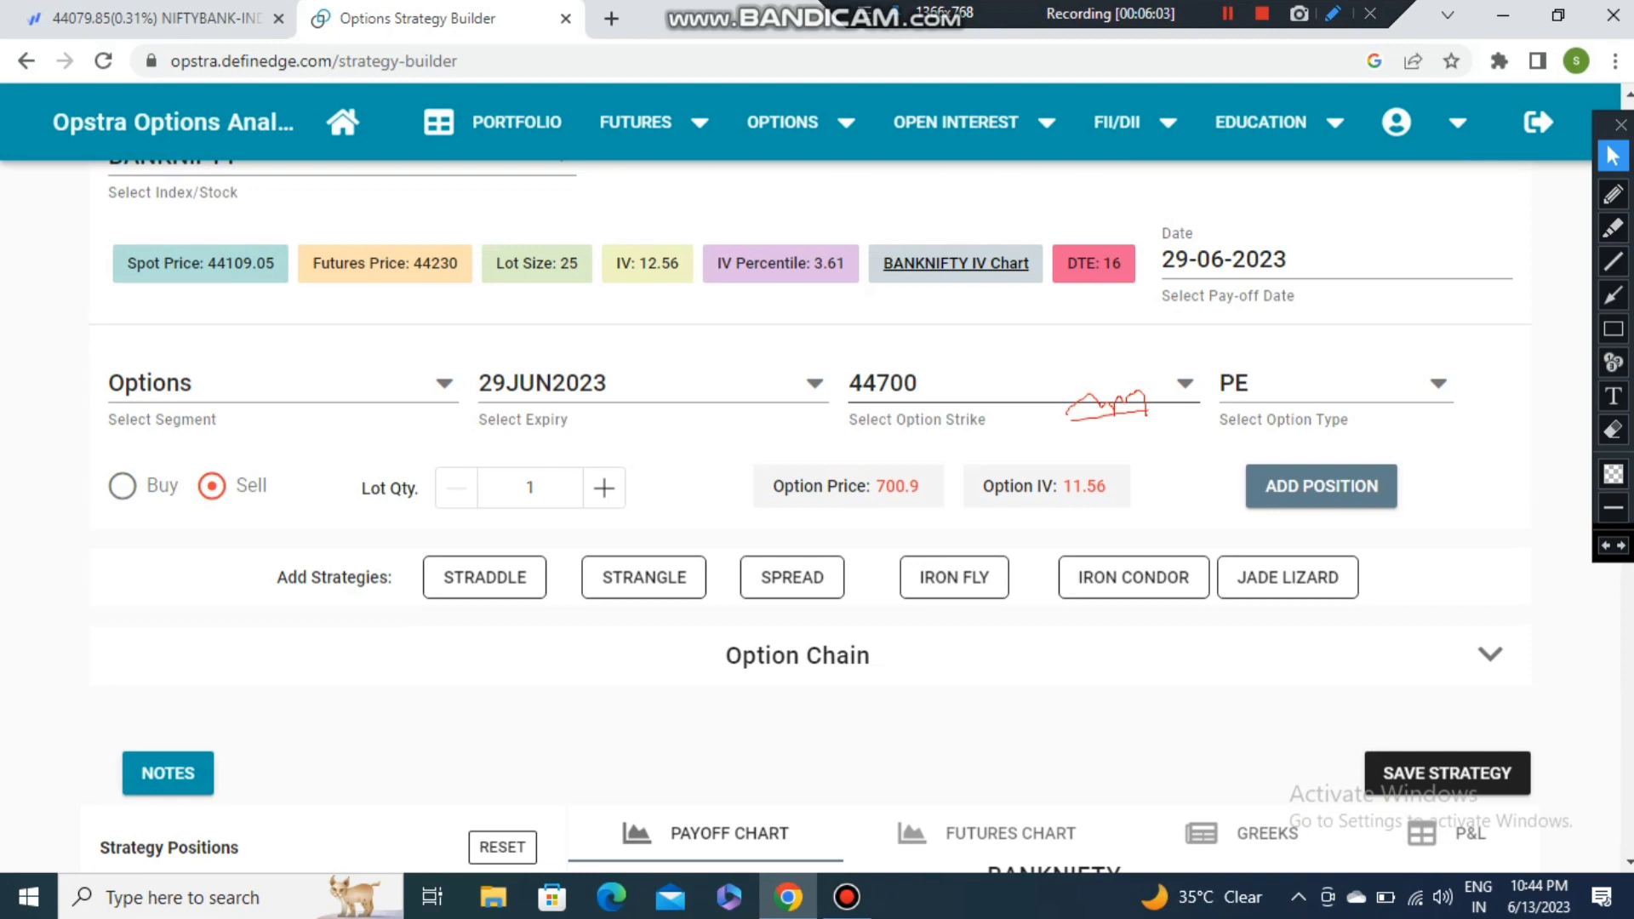
pyautogui.click(1021, 383)
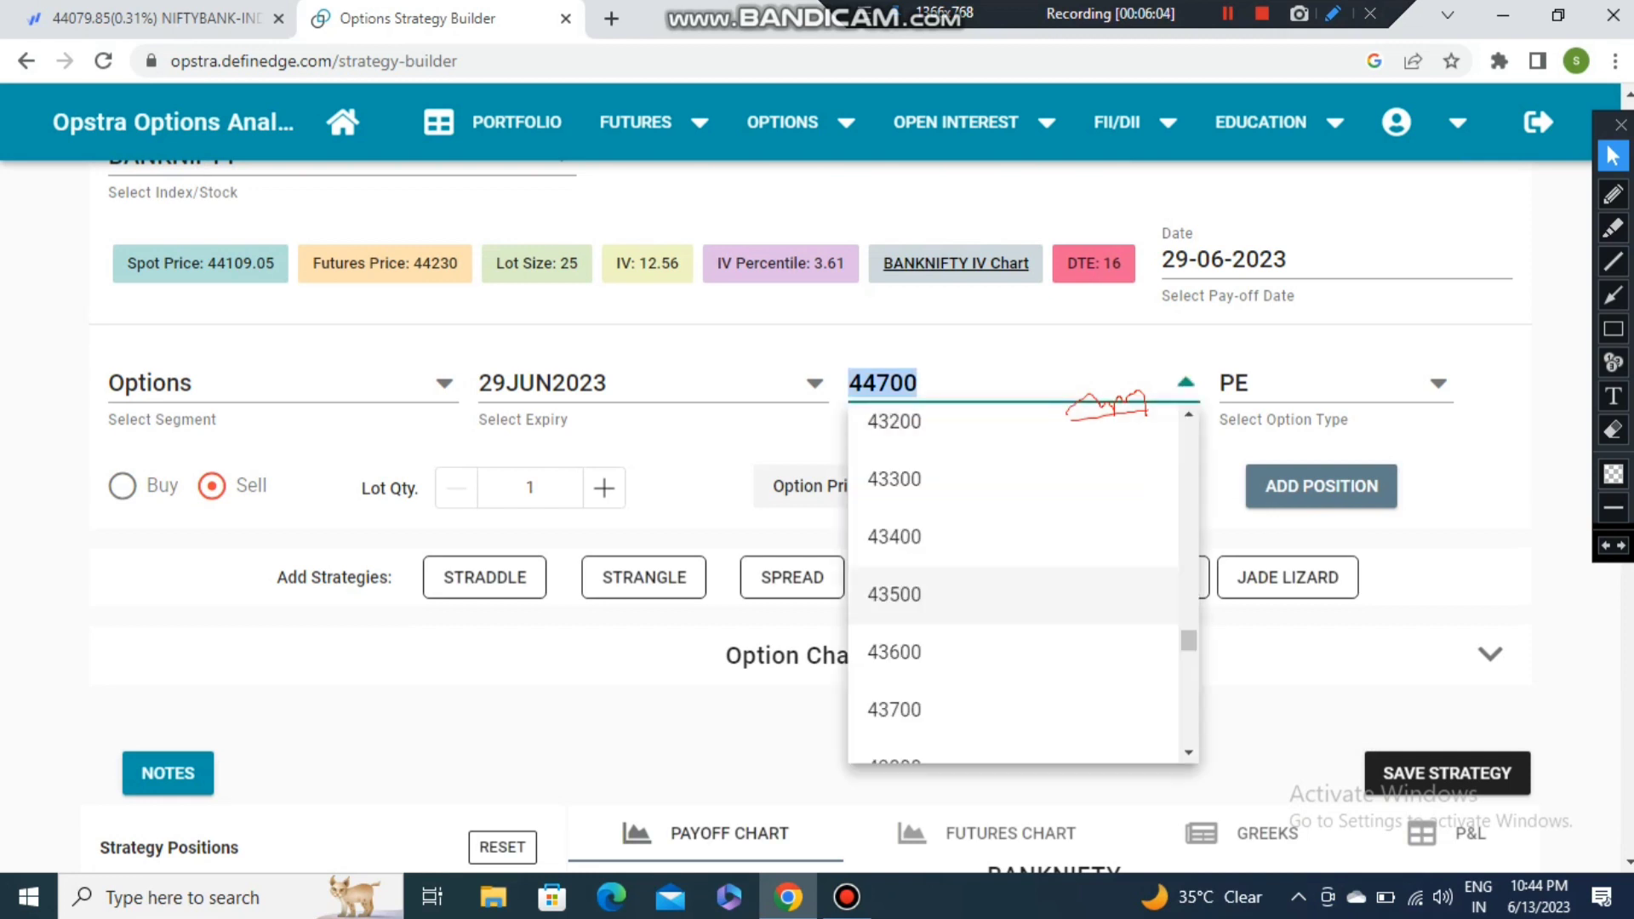
pyautogui.scroll(-2, 1013, 587)
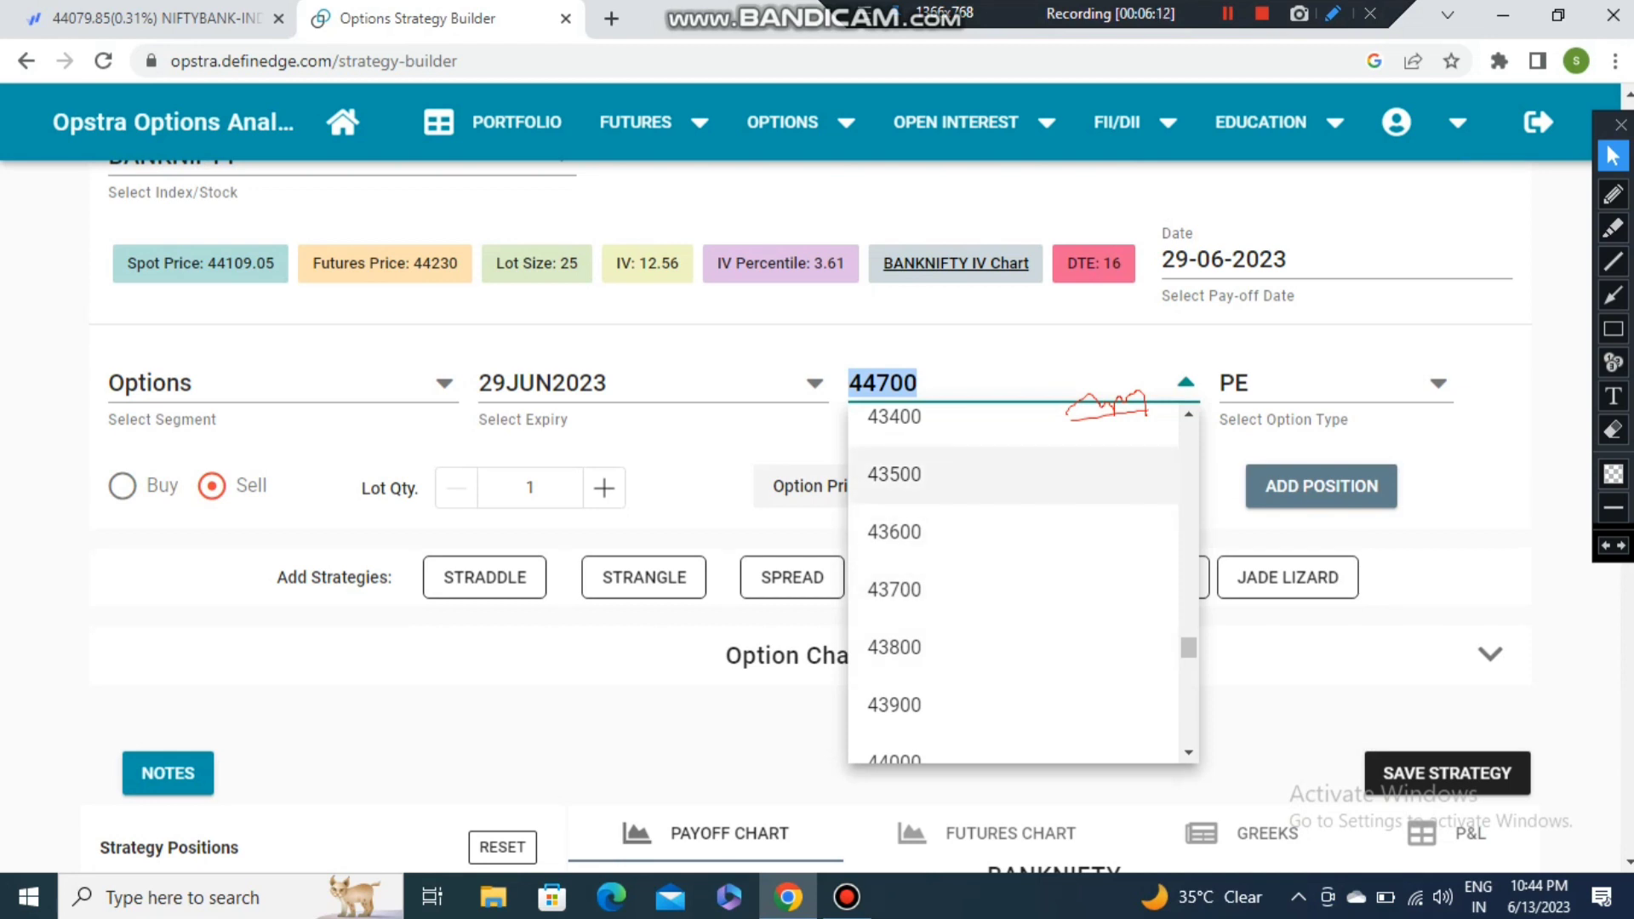
pyautogui.click(893, 474)
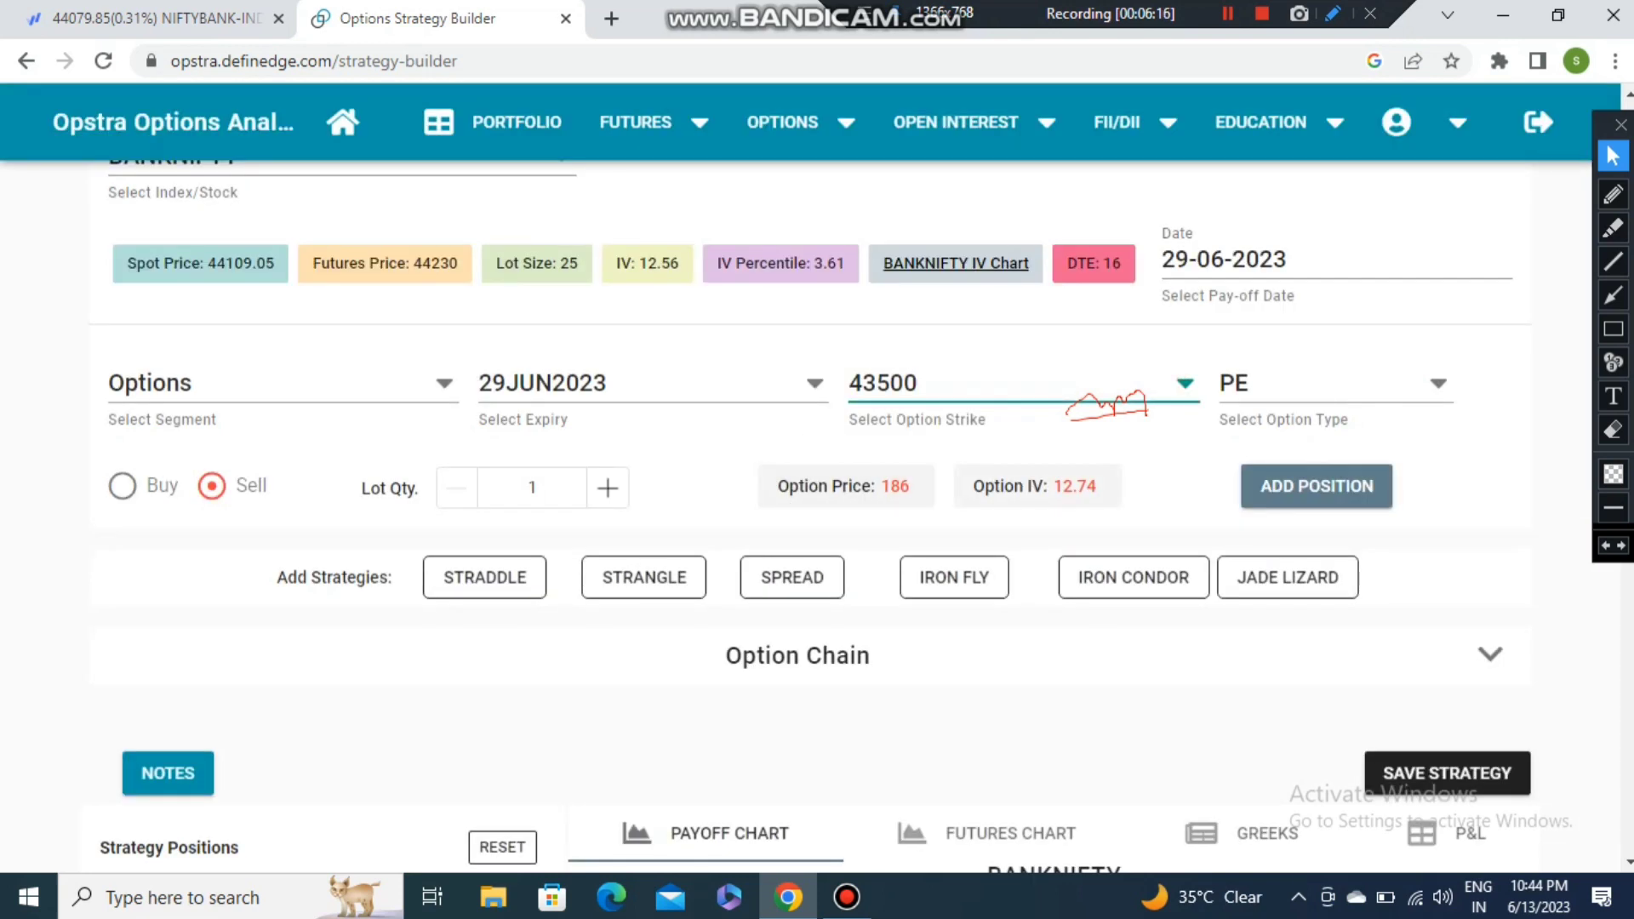
pyautogui.click(1334, 382)
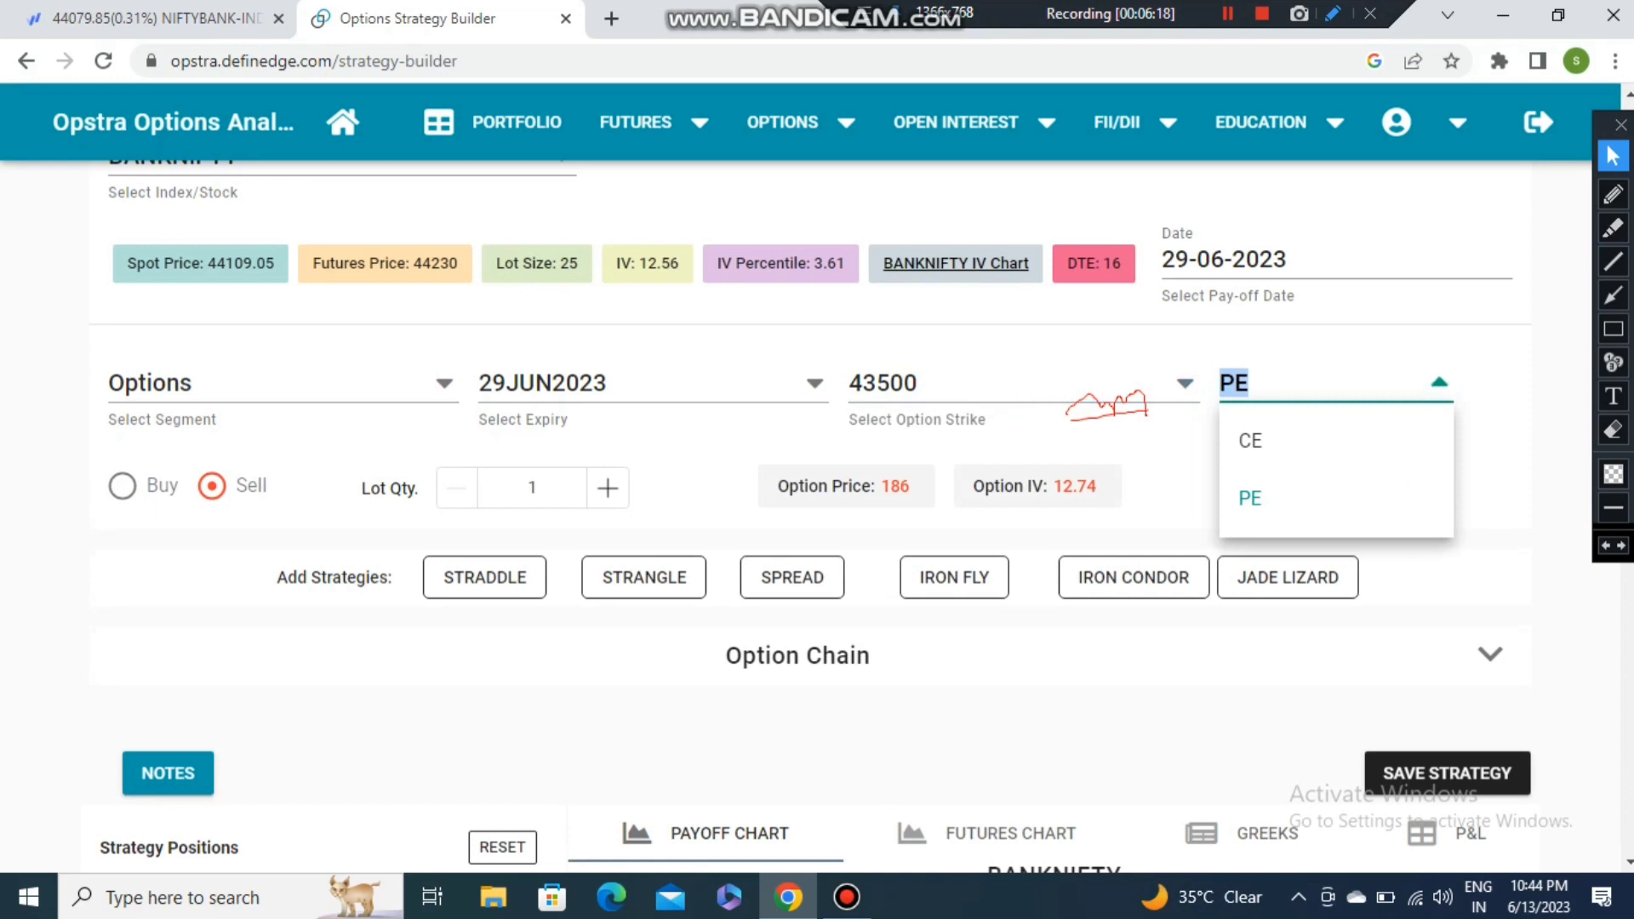
pyautogui.click(1250, 498)
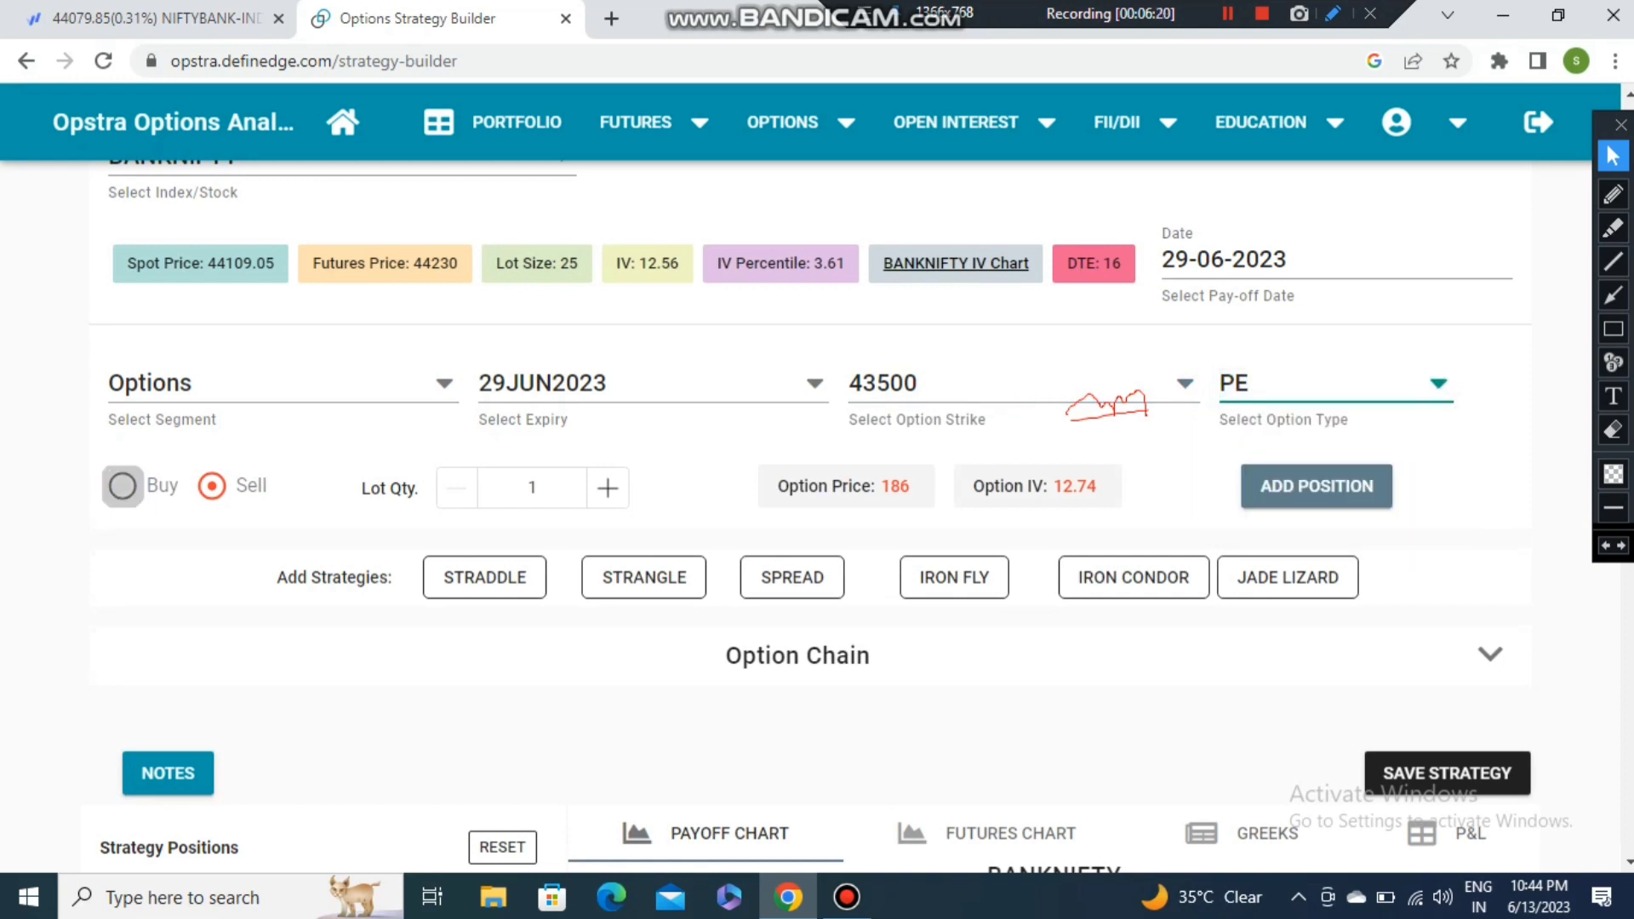
pyautogui.click(121, 486)
pyautogui.click(1315, 486)
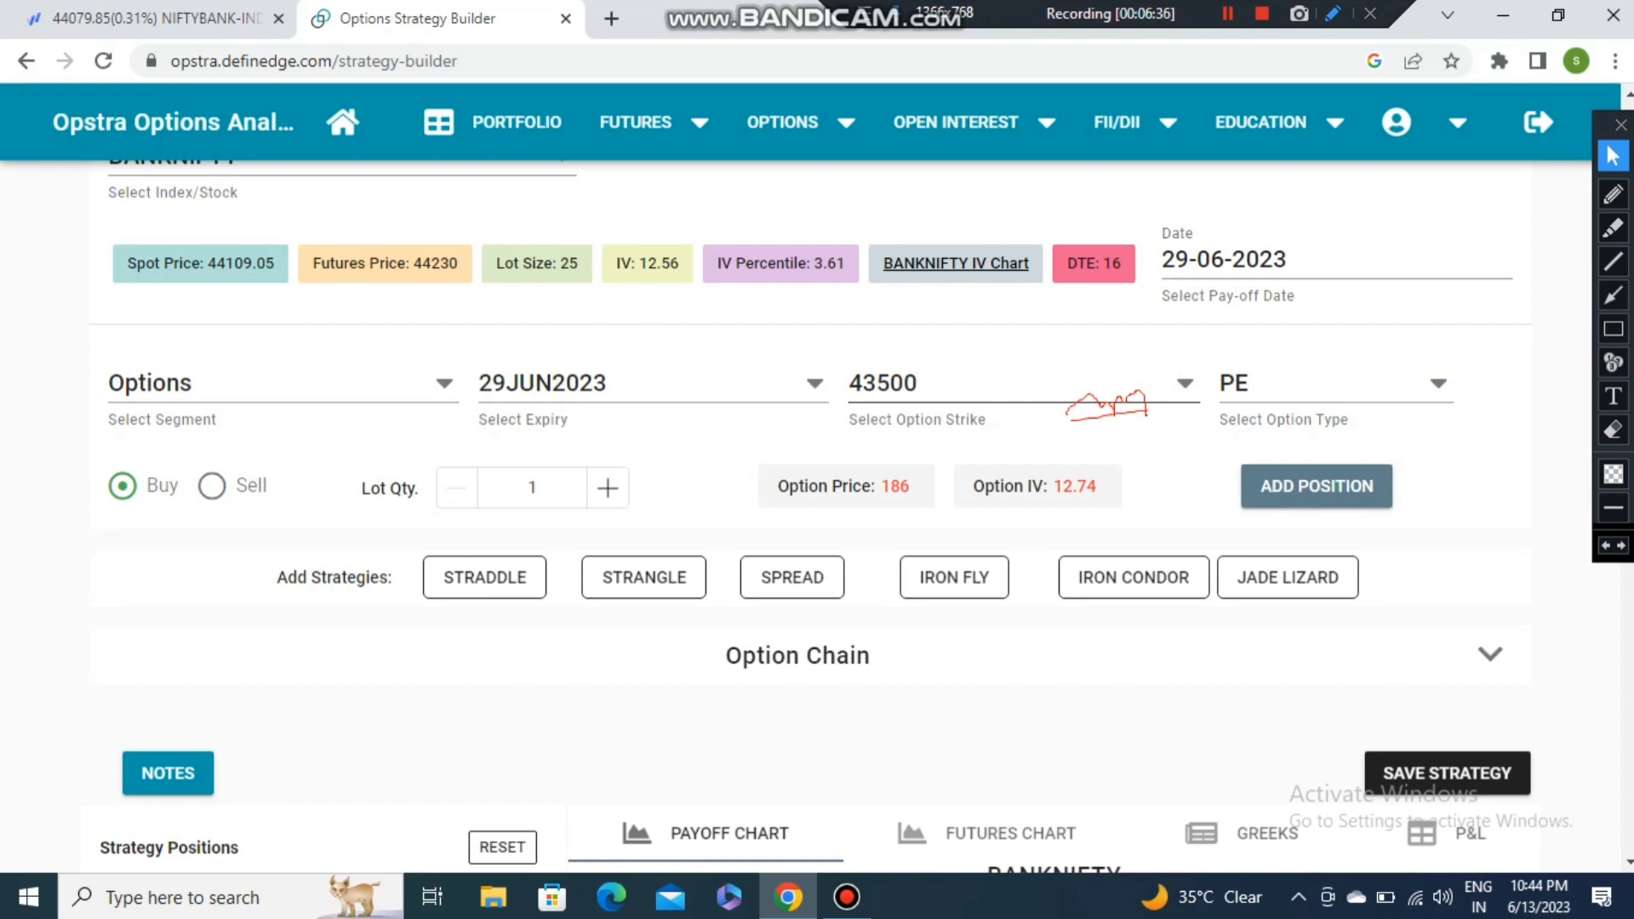
# Step: Set the strike to 45000 and the option type to CE, and add it as a one-lot buy position
pyautogui.click(1022, 383)
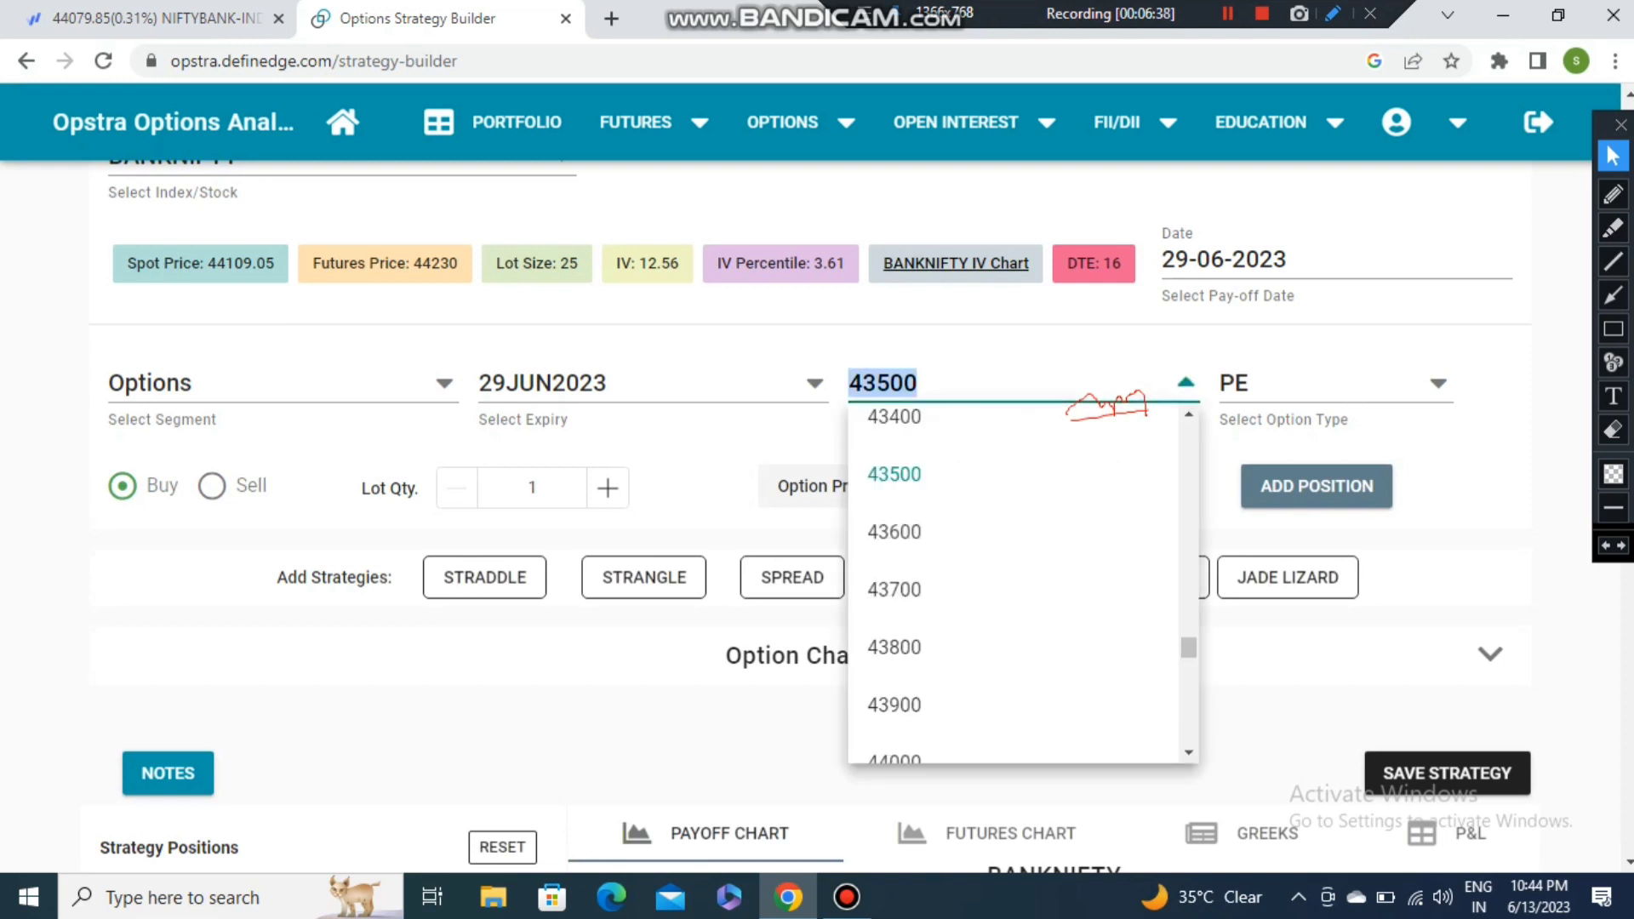
pyautogui.scroll(-7, 1013, 587)
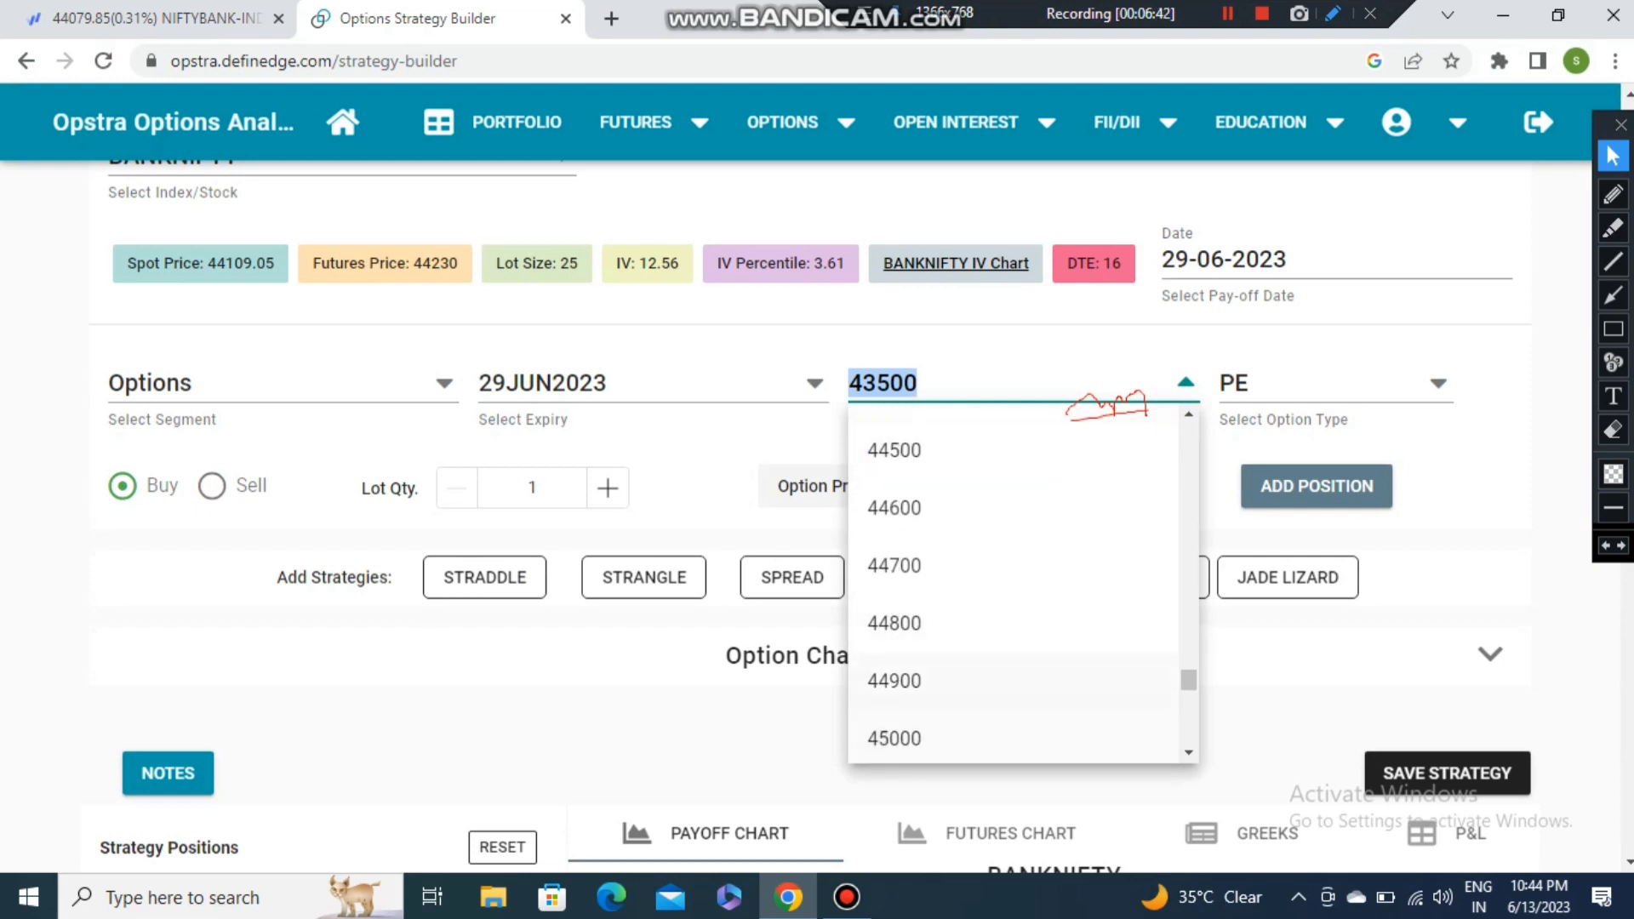
pyautogui.scroll(-1, 1012, 619)
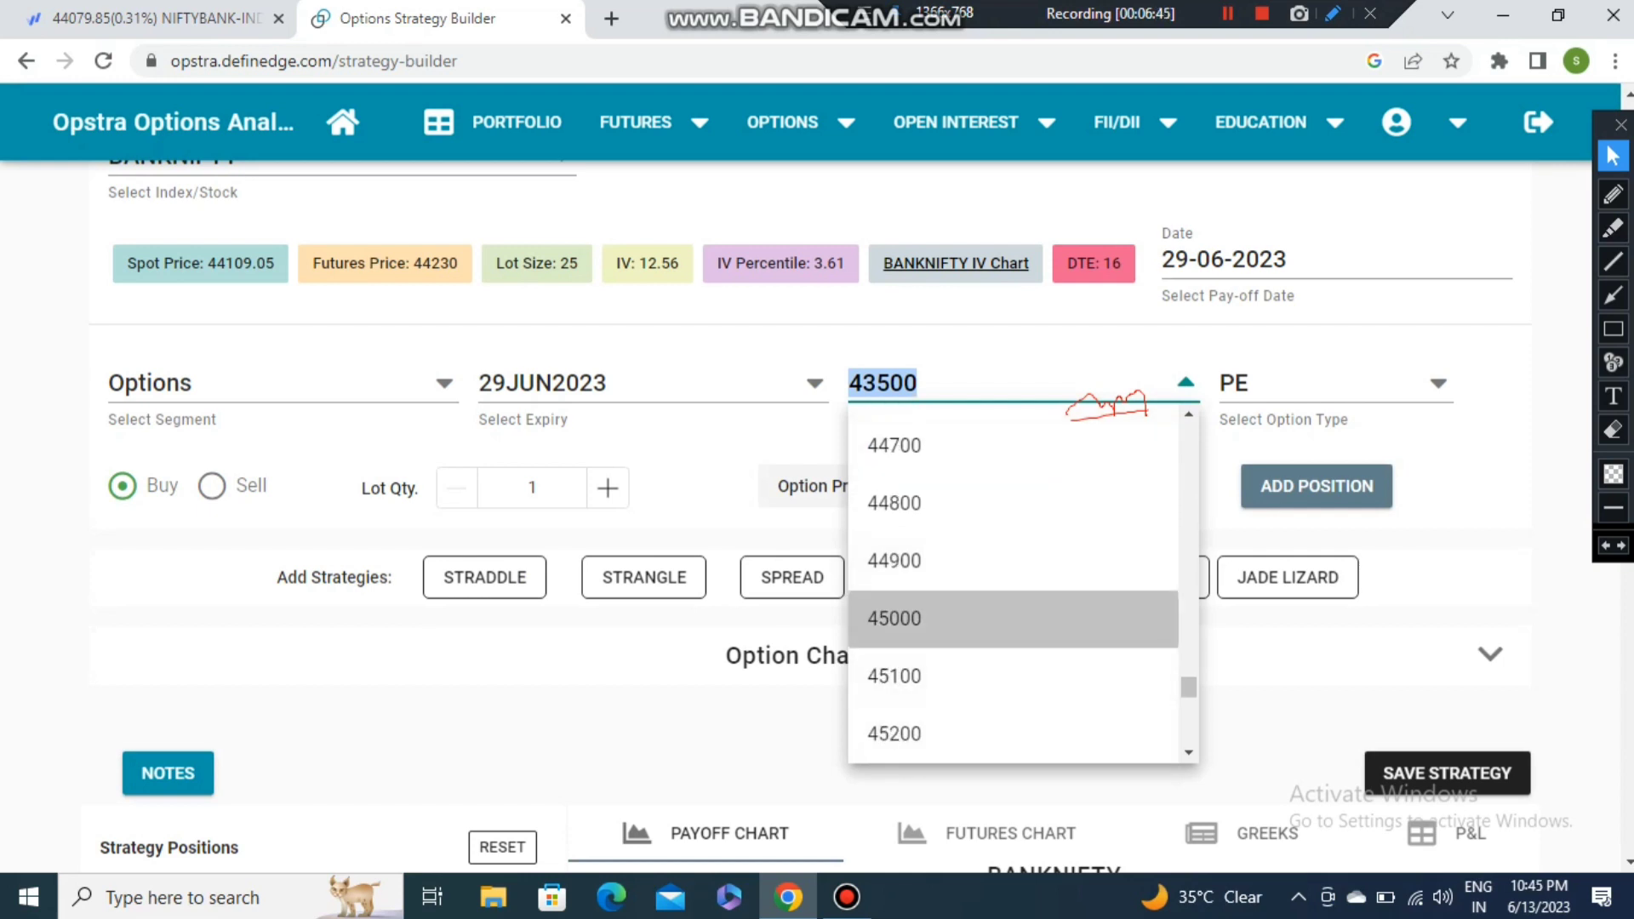
pyautogui.click(1013, 619)
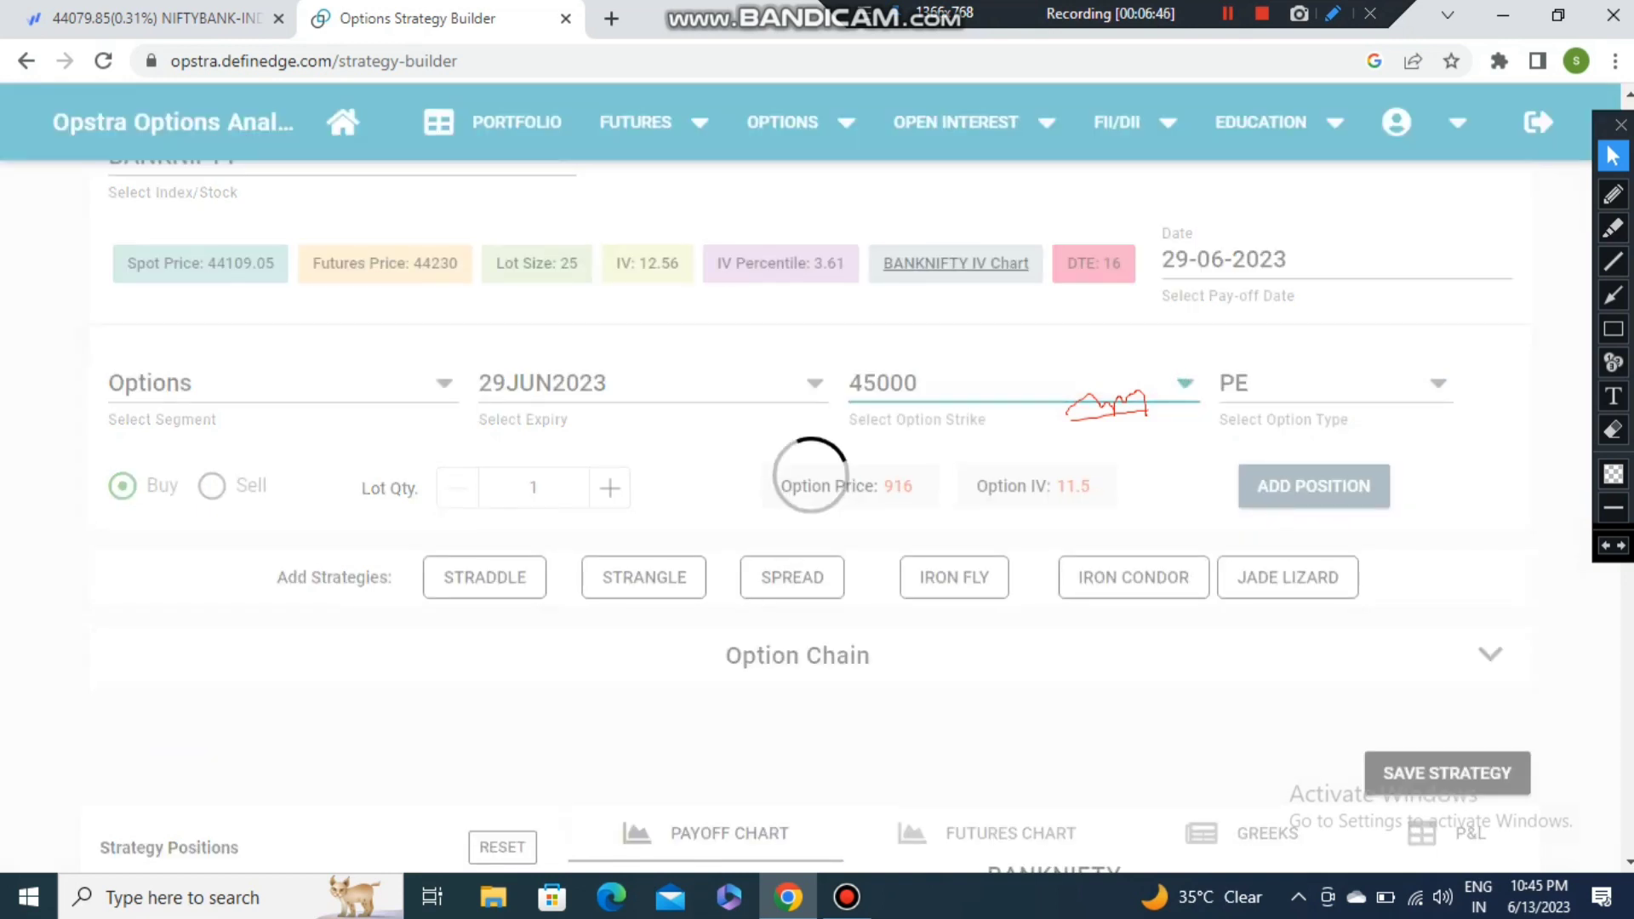
pyautogui.click(1333, 383)
pyautogui.click(1333, 441)
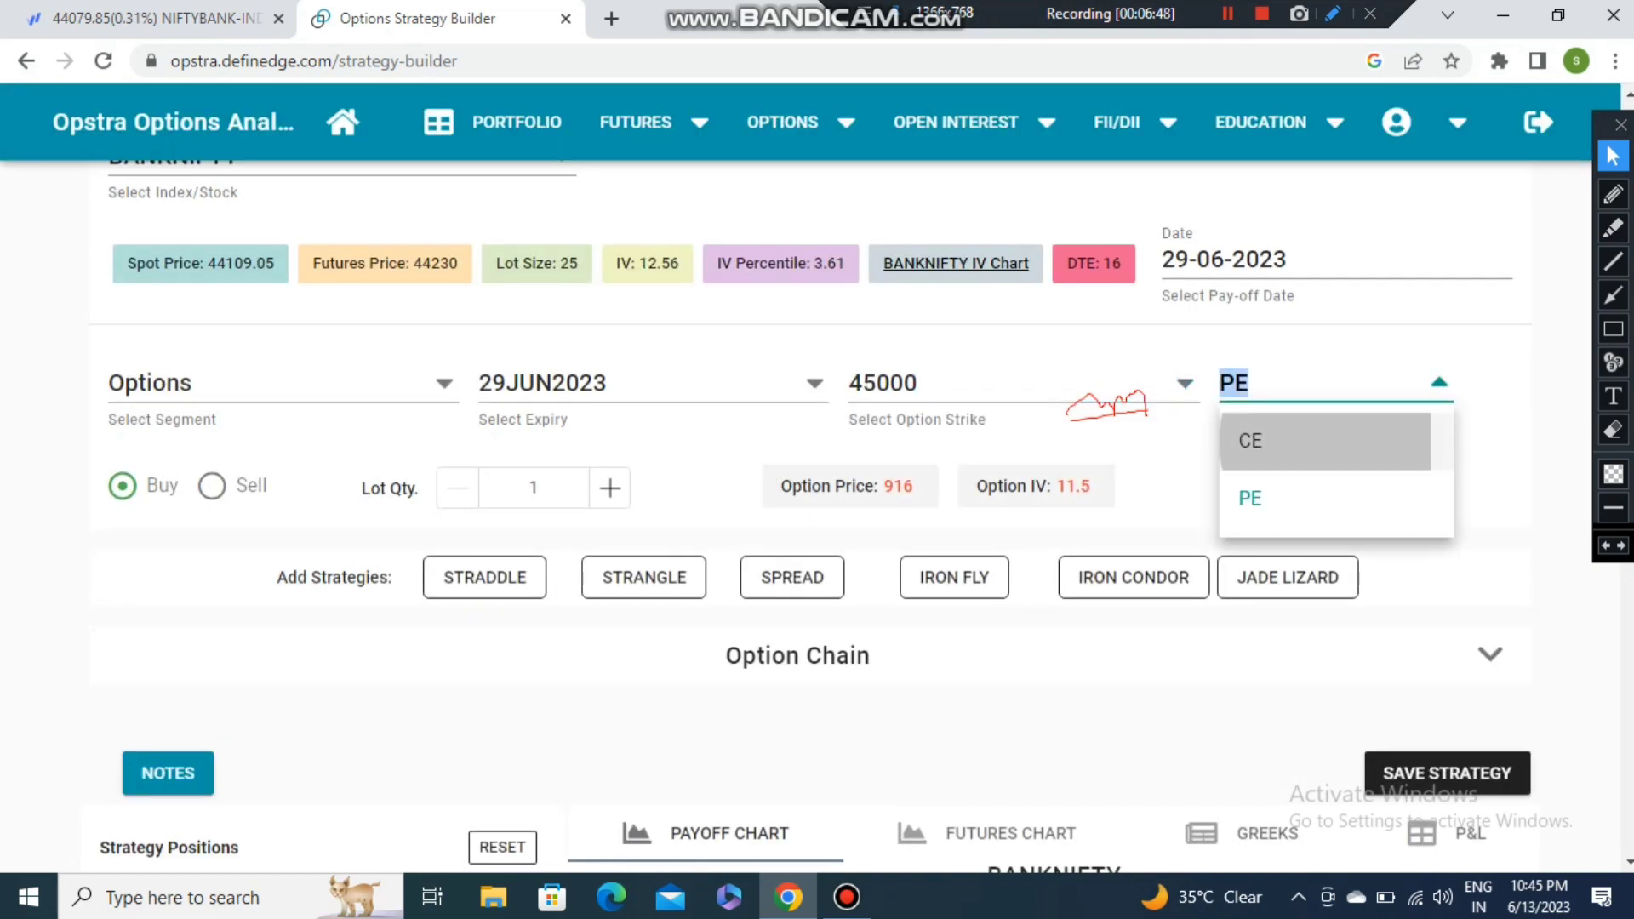
pyautogui.click(1325, 440)
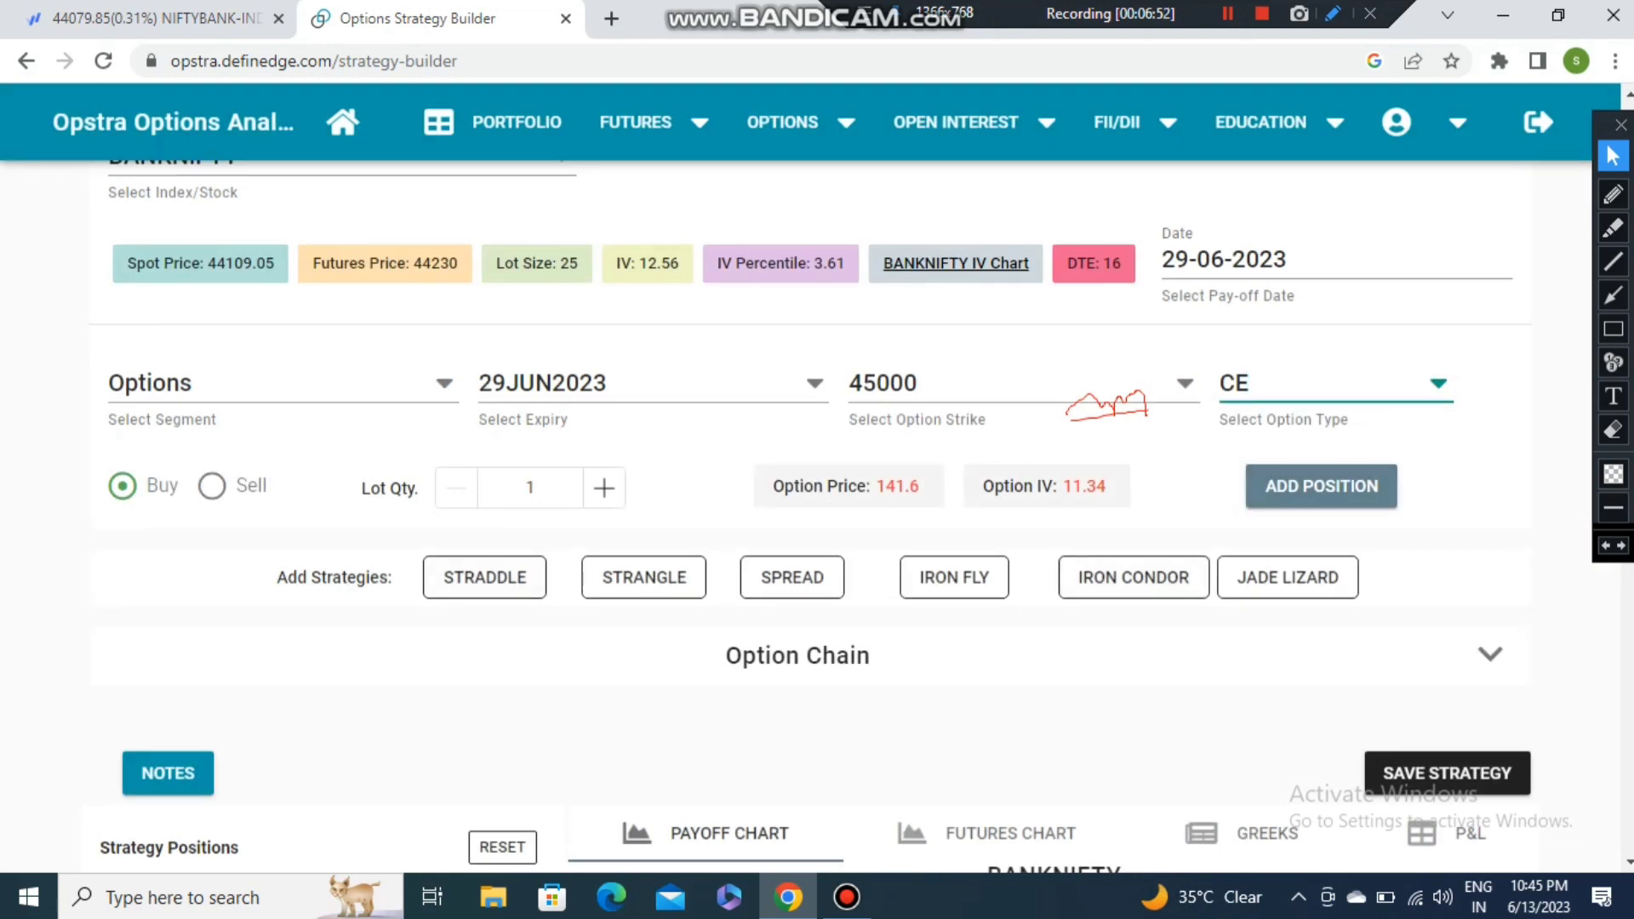
pyautogui.click(1320, 486)
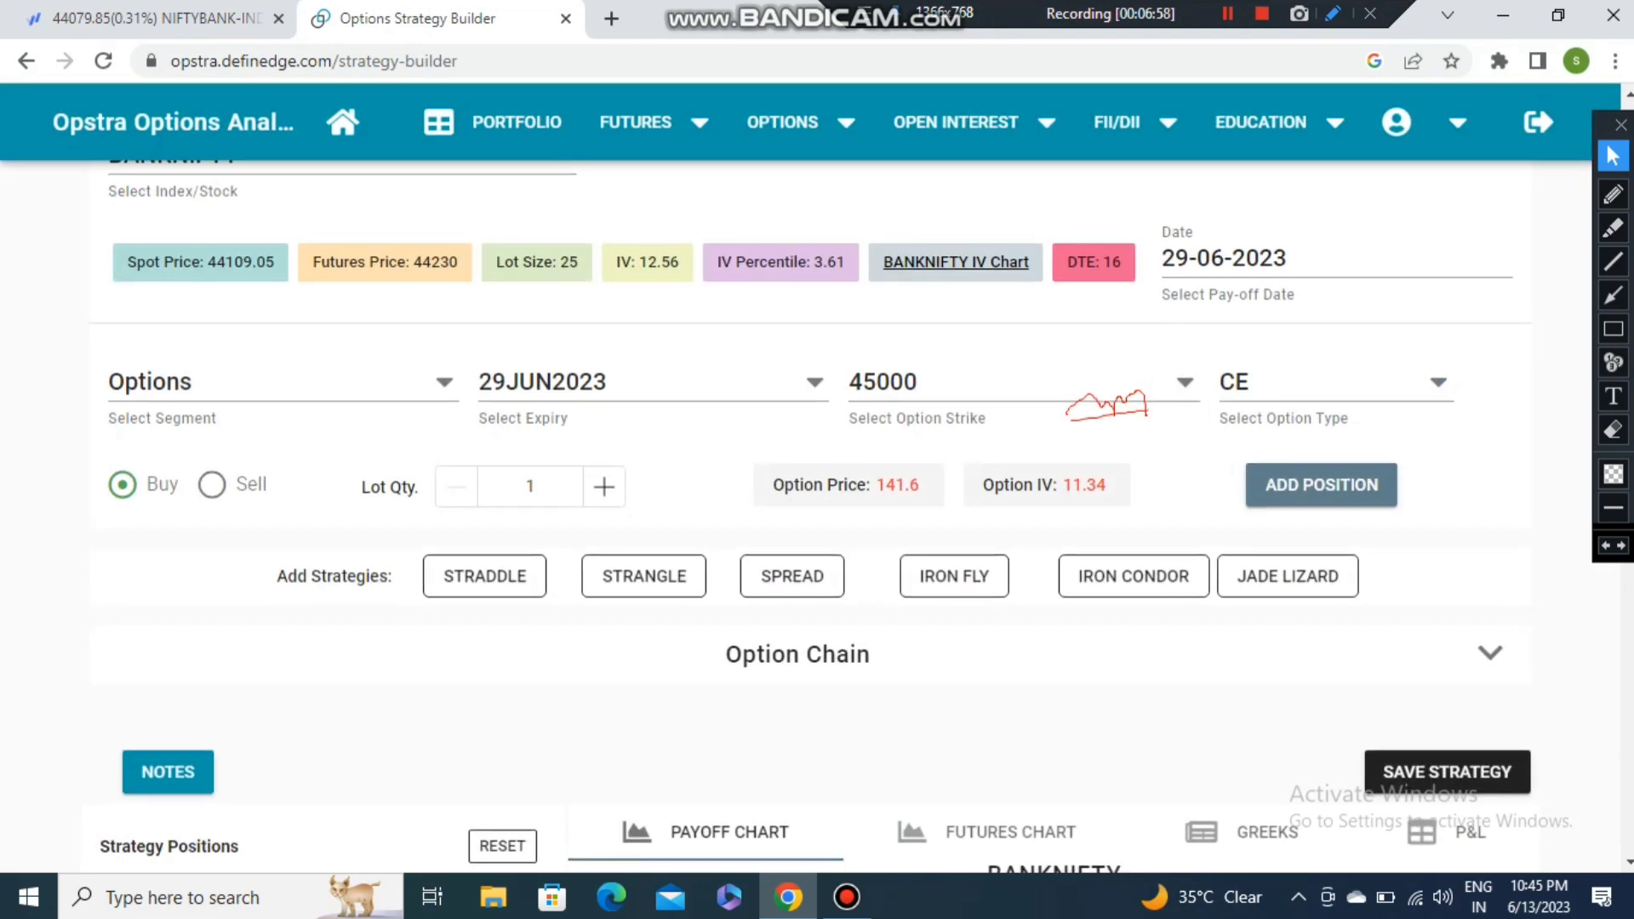
# Step: Circle the hedged strategy's maximum profit, maximum loss and estimated margin in the summary with the pen
pyautogui.scroll(-7, 809, 516)
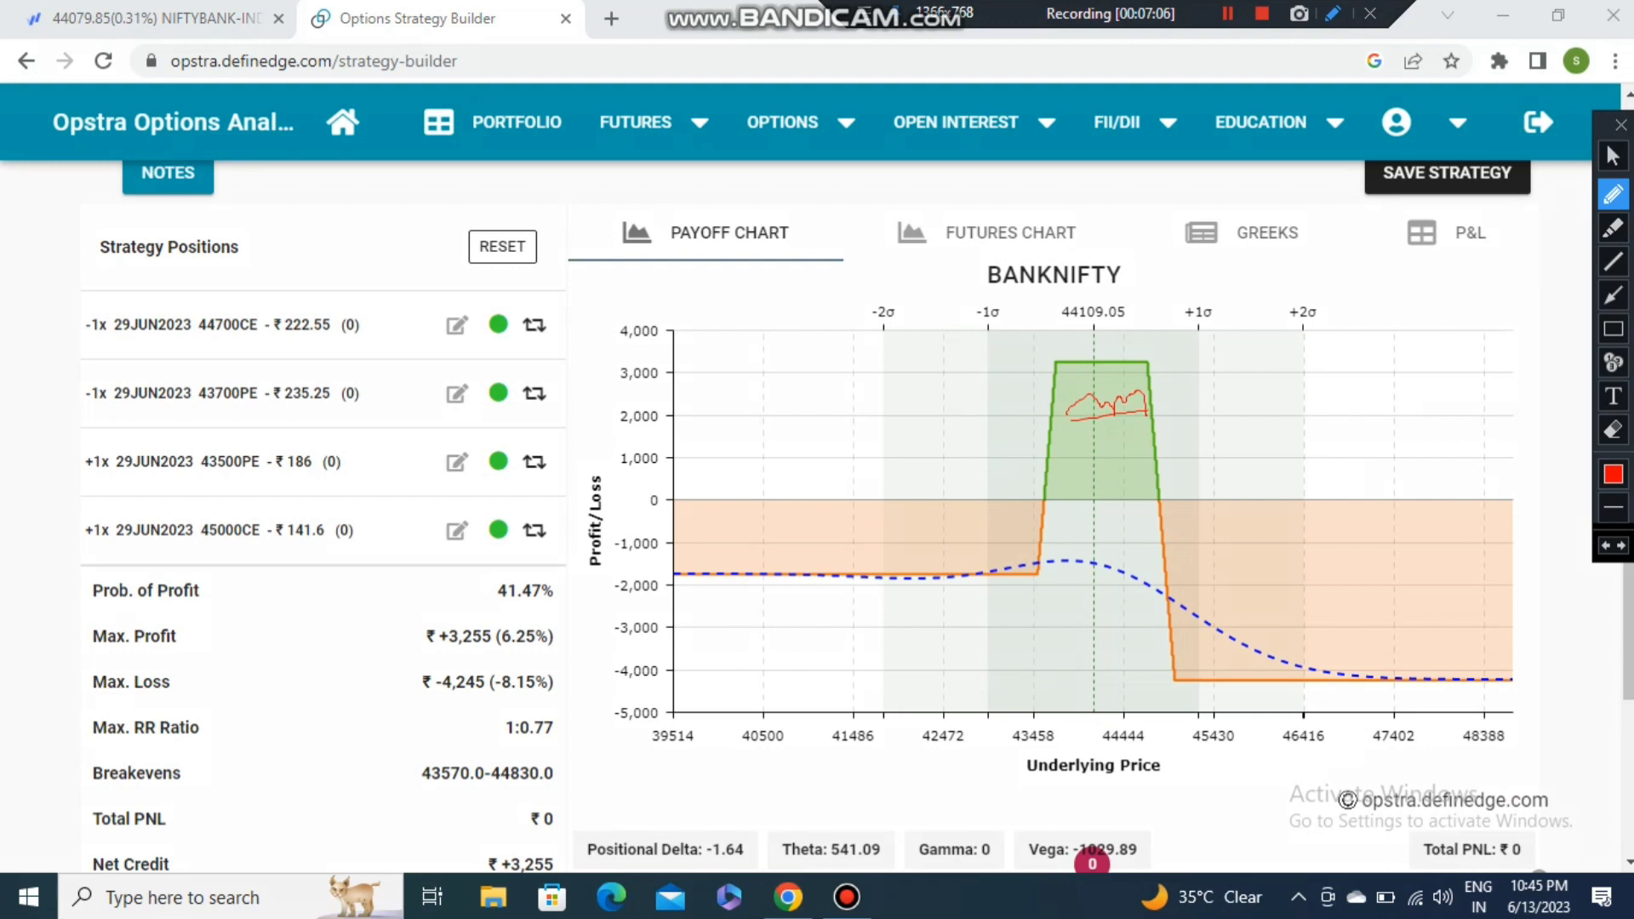
pyautogui.moveTo(504, 614)
pyautogui.mouseDown()
pyautogui.moveTo(449, 631)
pyautogui.moveTo(498, 661)
pyautogui.moveTo(507, 647)
pyautogui.mouseUp()
pyautogui.moveTo(492, 665)
pyautogui.mouseDown()
pyautogui.moveTo(460, 665)
pyautogui.moveTo(429, 701)
pyautogui.moveTo(492, 683)
pyautogui.mouseUp()
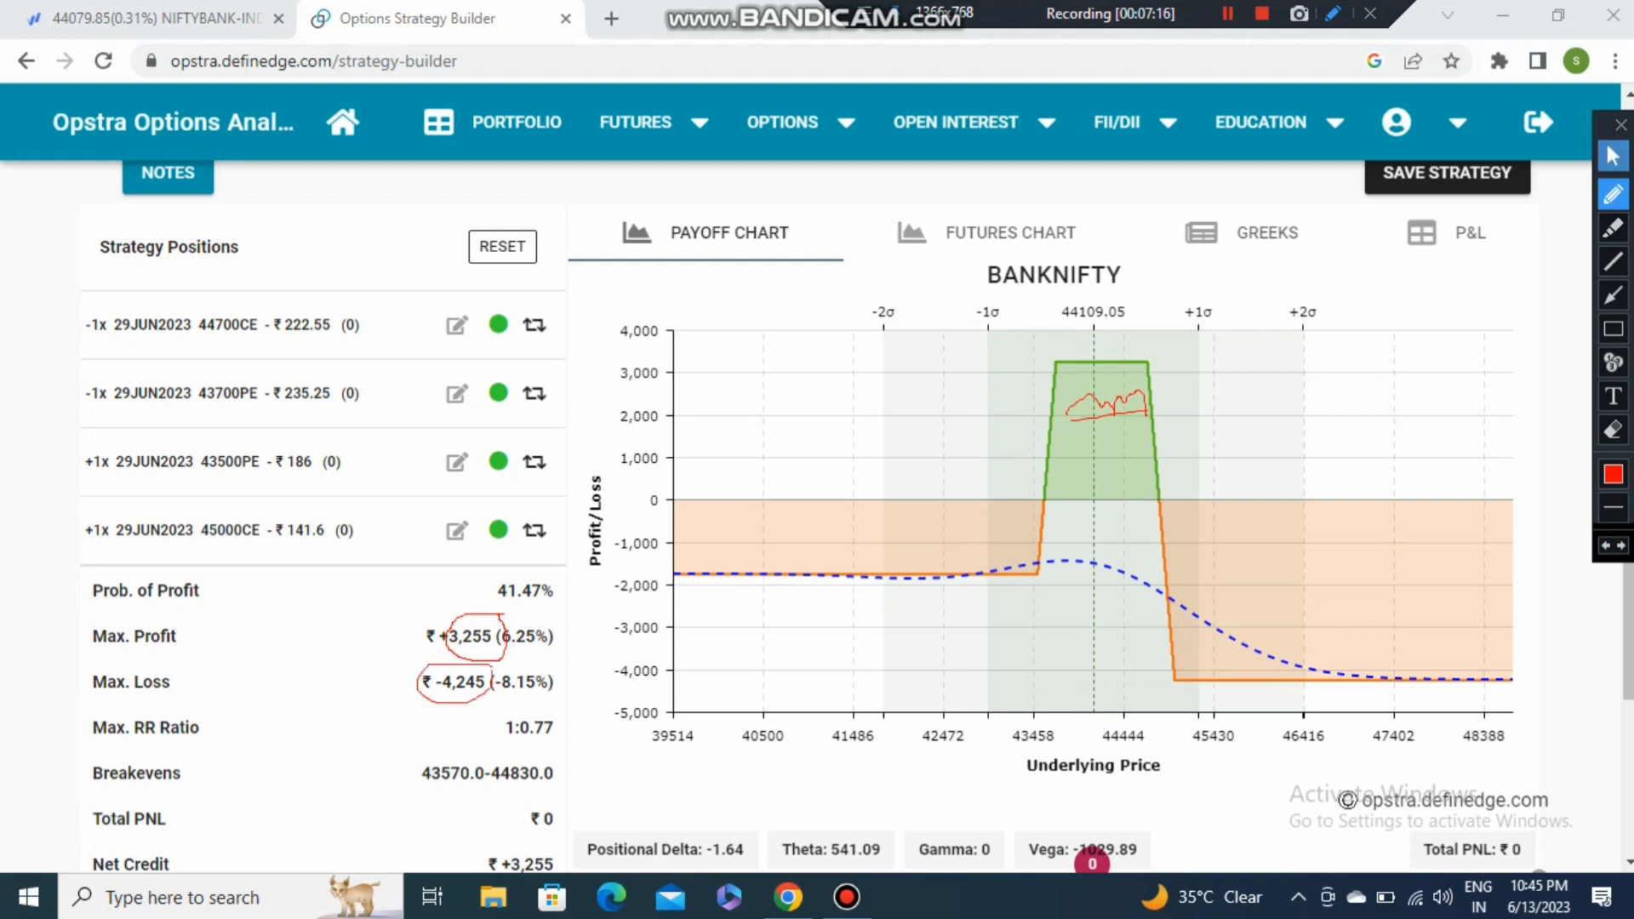
pyautogui.click(1613, 156)
pyautogui.scroll(-2, 902, 527)
pyautogui.scroll(-2, 902, 527)
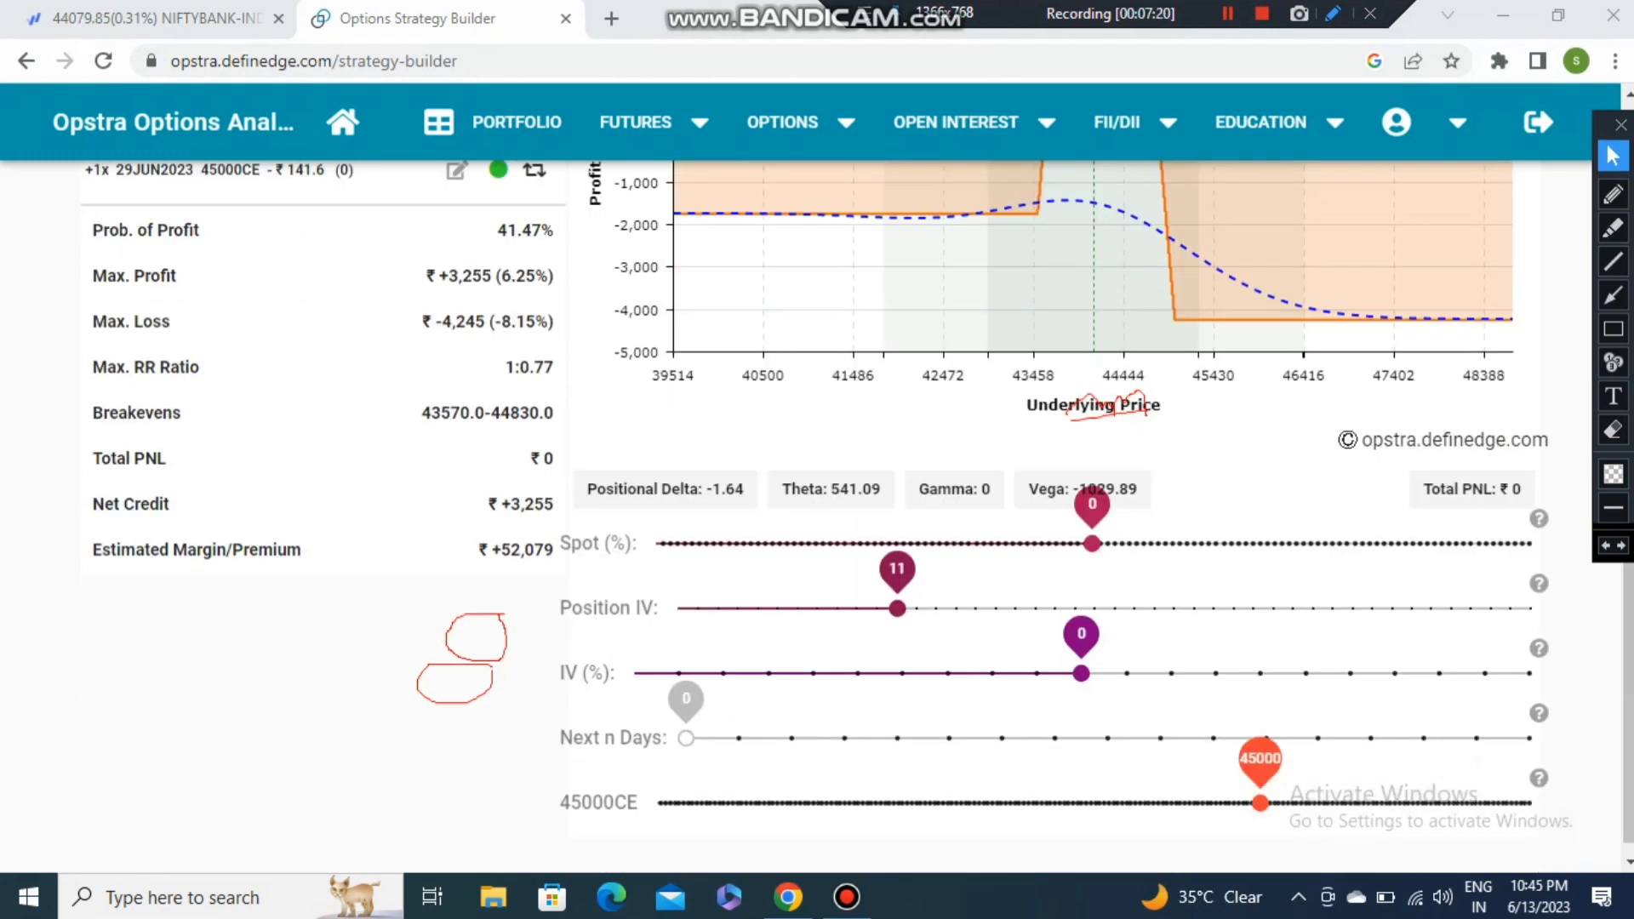
pyautogui.click(1613, 194)
pyautogui.moveTo(533, 528)
pyautogui.mouseDown()
pyautogui.moveTo(499, 545)
pyautogui.moveTo(558, 572)
pyautogui.moveTo(562, 538)
pyautogui.mouseUp()
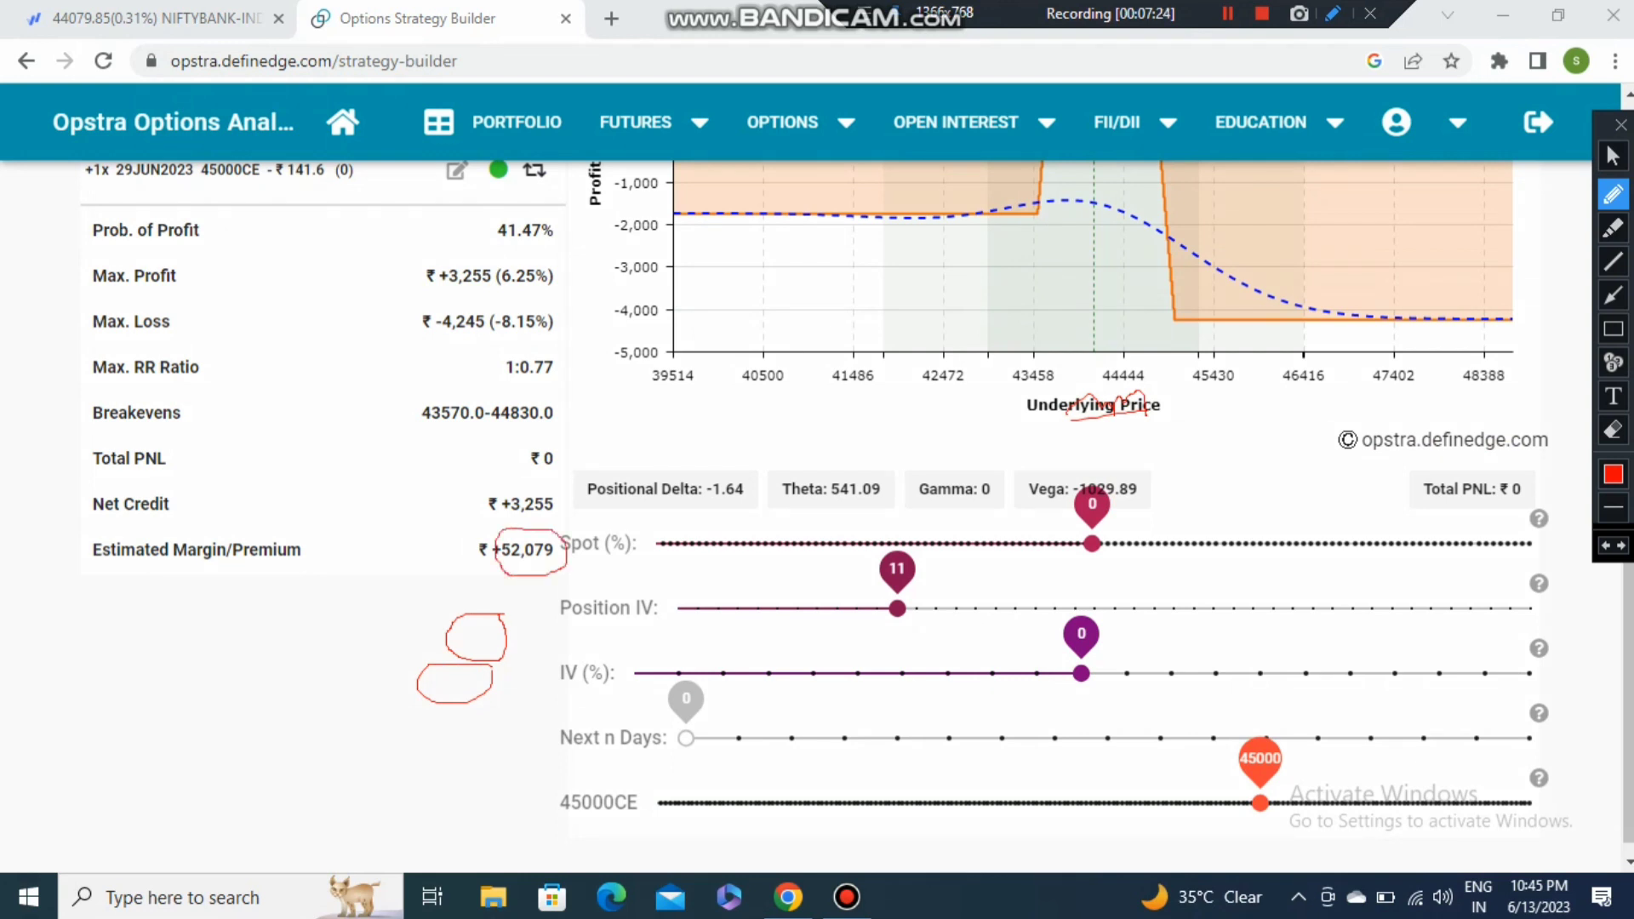
# Step: Draw two arrows pointing toward each other below the estimated margin
pyautogui.moveTo(209, 640)
pyautogui.mouseDown()
pyautogui.moveTo(326, 610)
pyautogui.moveTo(321, 634)
pyautogui.mouseUp()
pyautogui.moveTo(444, 577); pyautogui.dragTo(337, 636)
pyautogui.moveTo(342, 618)
pyautogui.mouseDown()
pyautogui.moveTo(334, 638)
pyautogui.moveTo(376, 630)
pyautogui.mouseUp()
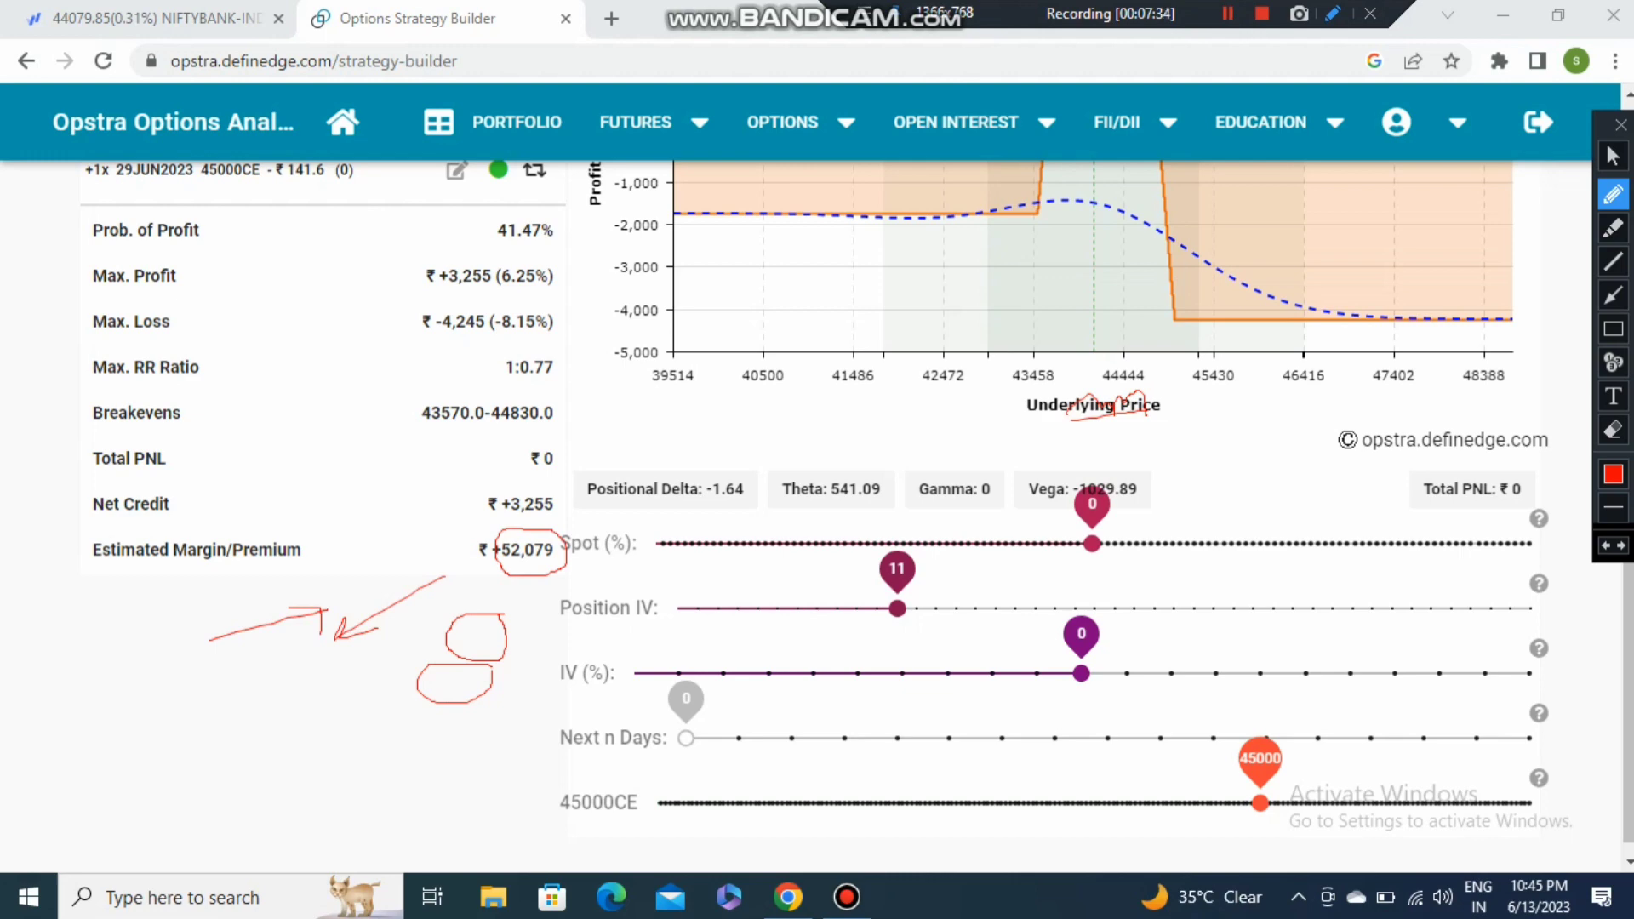
# Step: Erase all remaining pen marks from the payoff chart and the strategy summary, and return to the normal pointer
pyautogui.click(1613, 155)
pyautogui.scroll(1, 1085, 425)
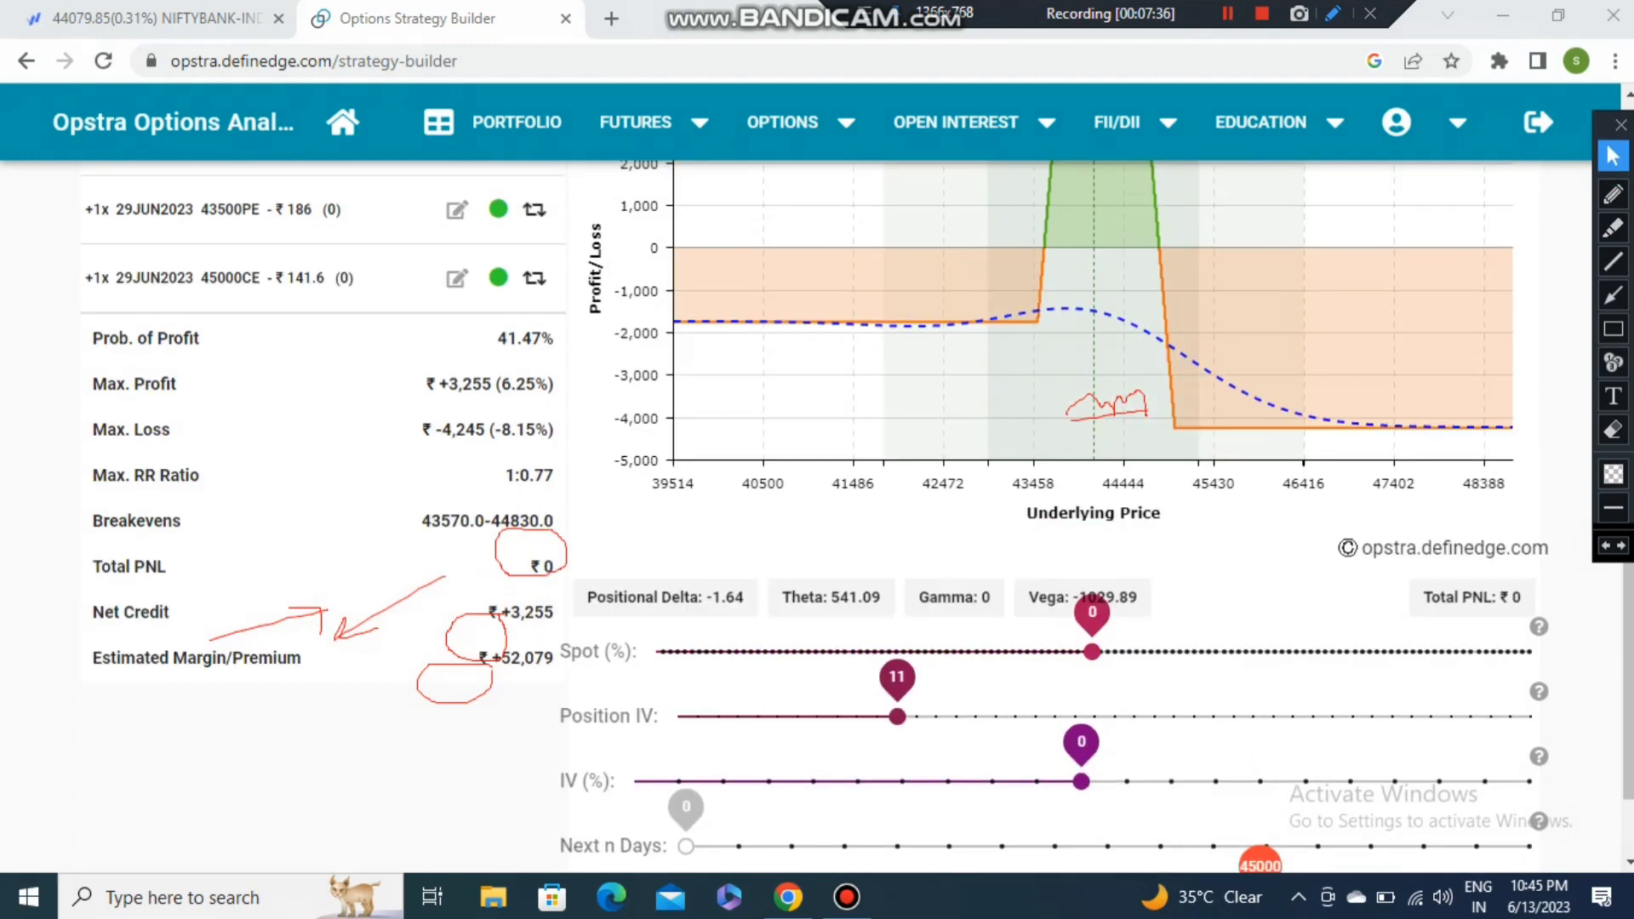
pyautogui.scroll(2, 814, 515)
pyautogui.scroll(-1, 814, 516)
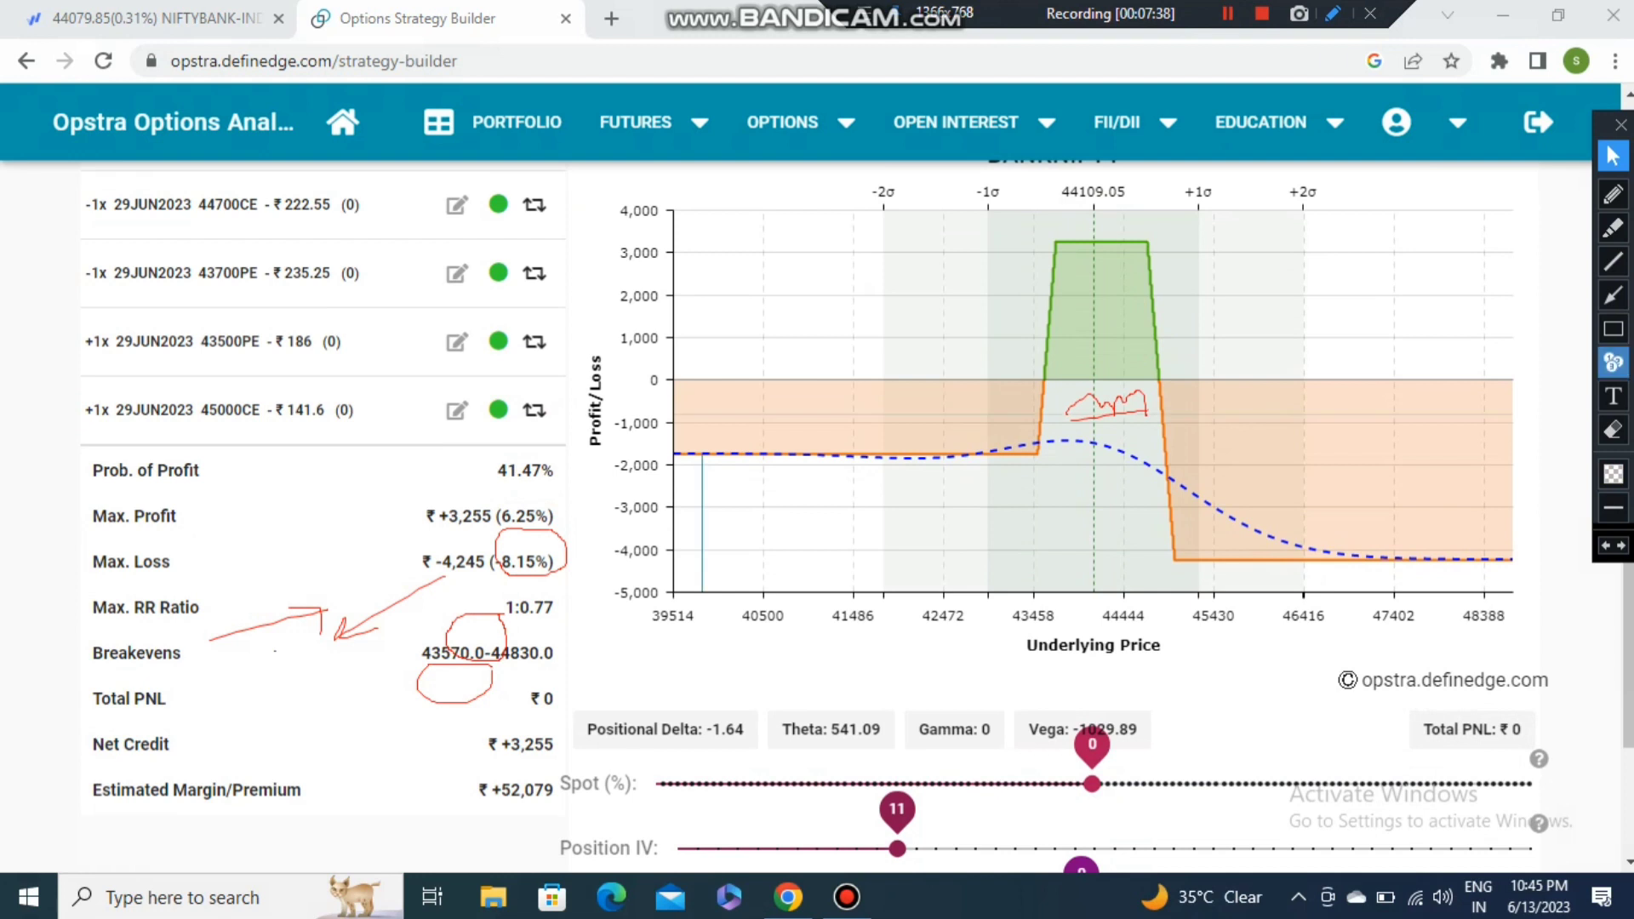
pyautogui.click(1613, 430)
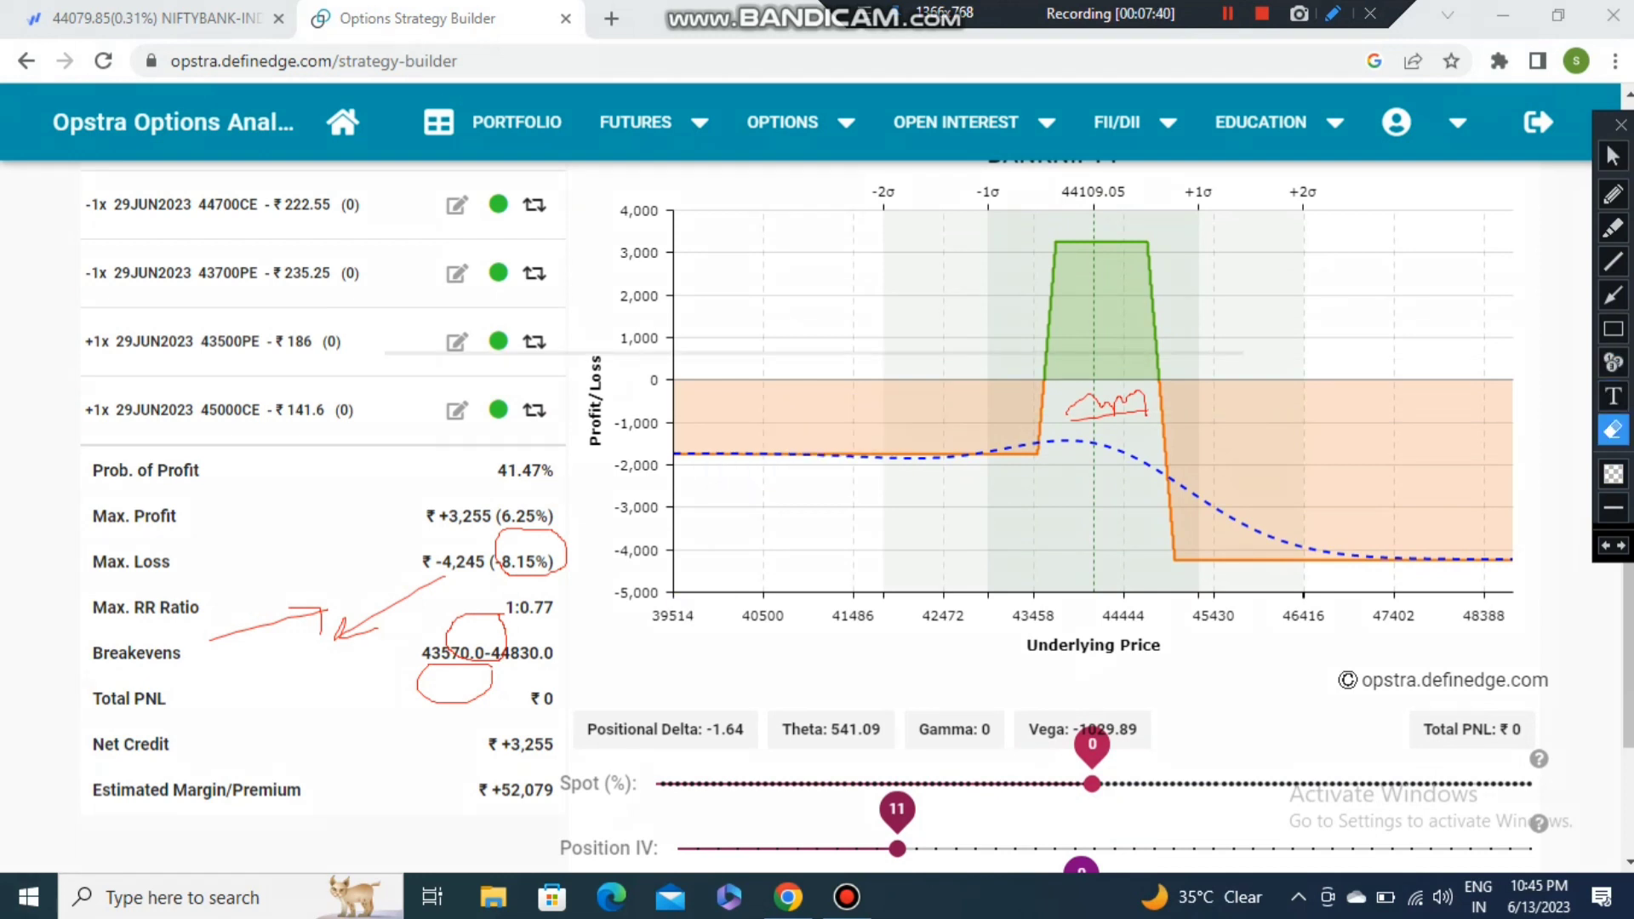
pyautogui.moveTo(1243, 354); pyautogui.dragTo(1251, 607)
pyautogui.moveTo(136, 491)
pyautogui.mouseDown()
pyautogui.moveTo(222, 503)
pyautogui.moveTo(662, 738)
pyautogui.mouseUp()
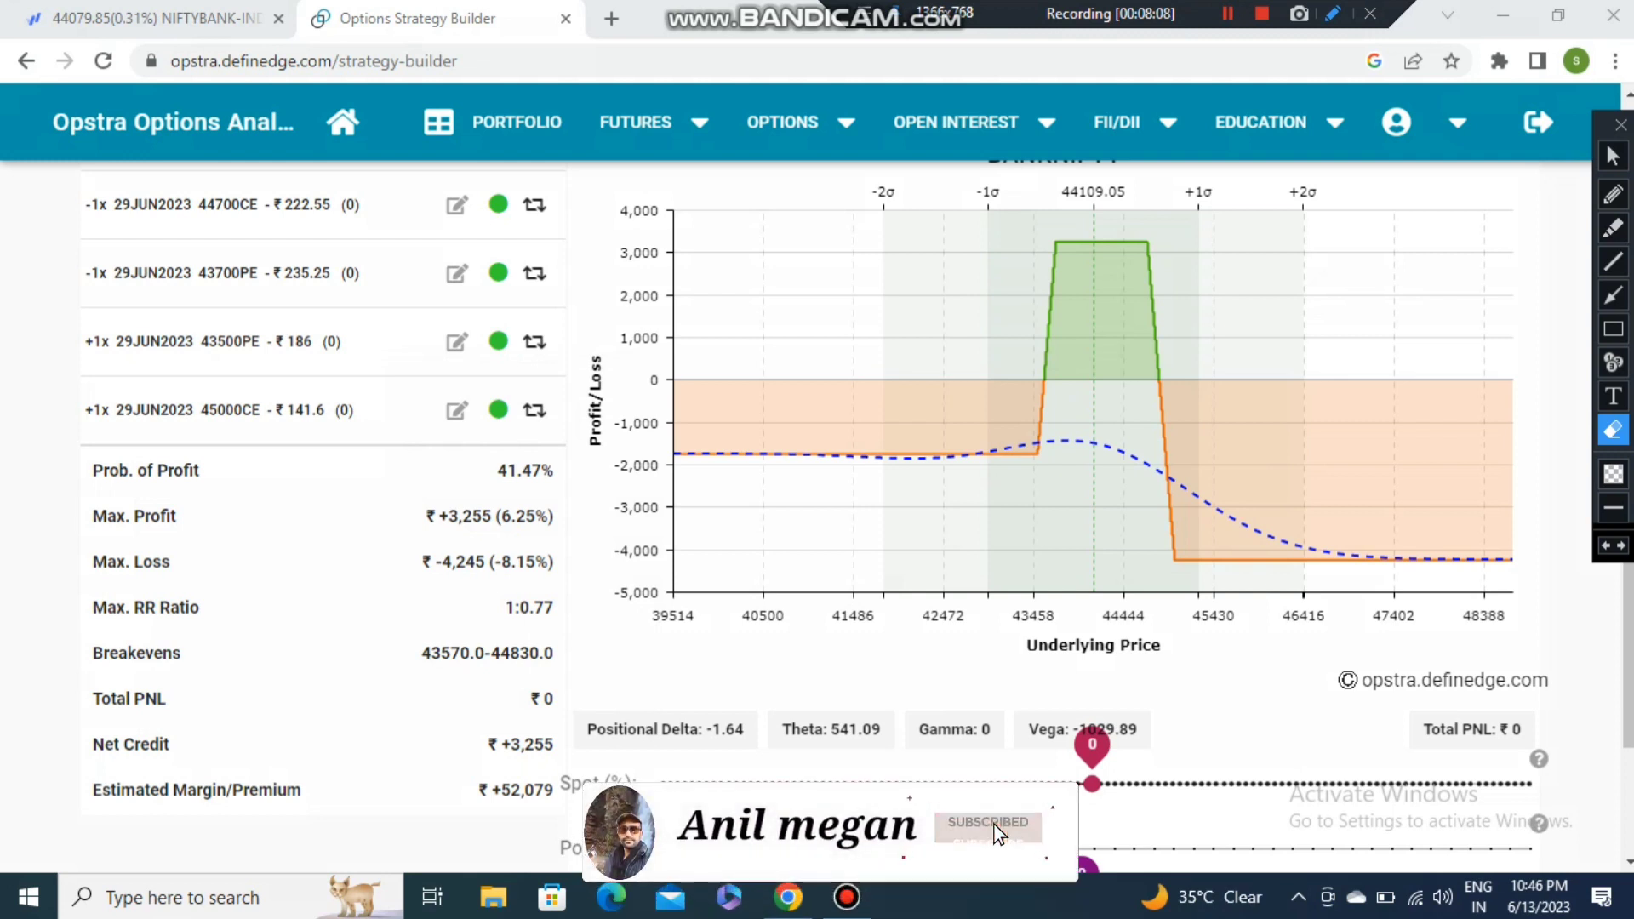
pyautogui.click(1612, 155)
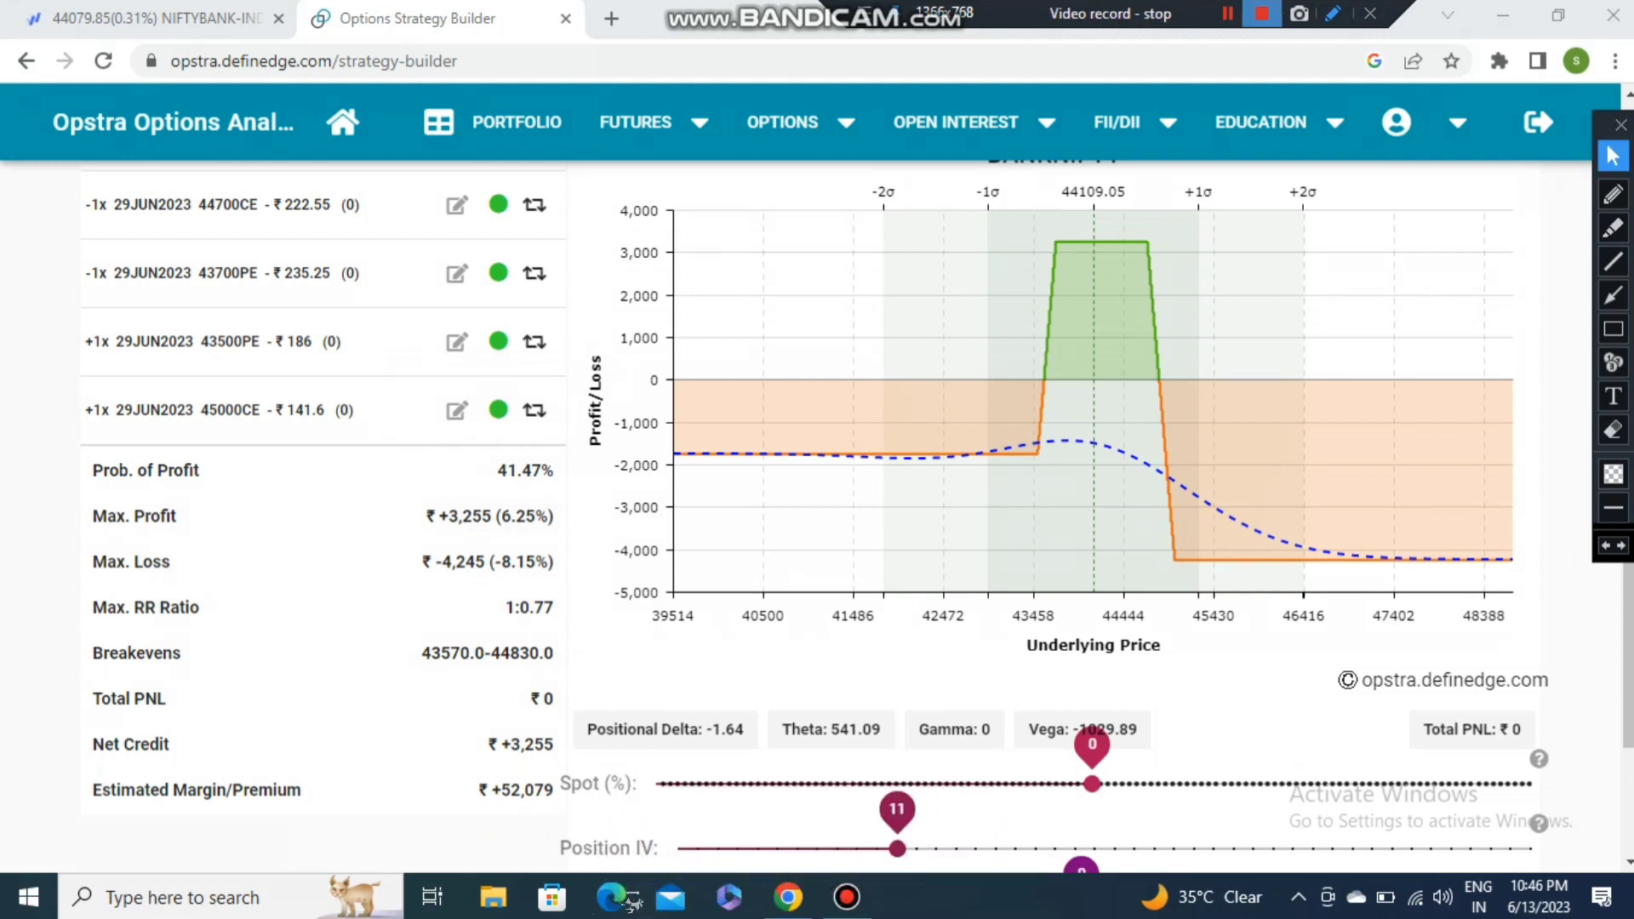